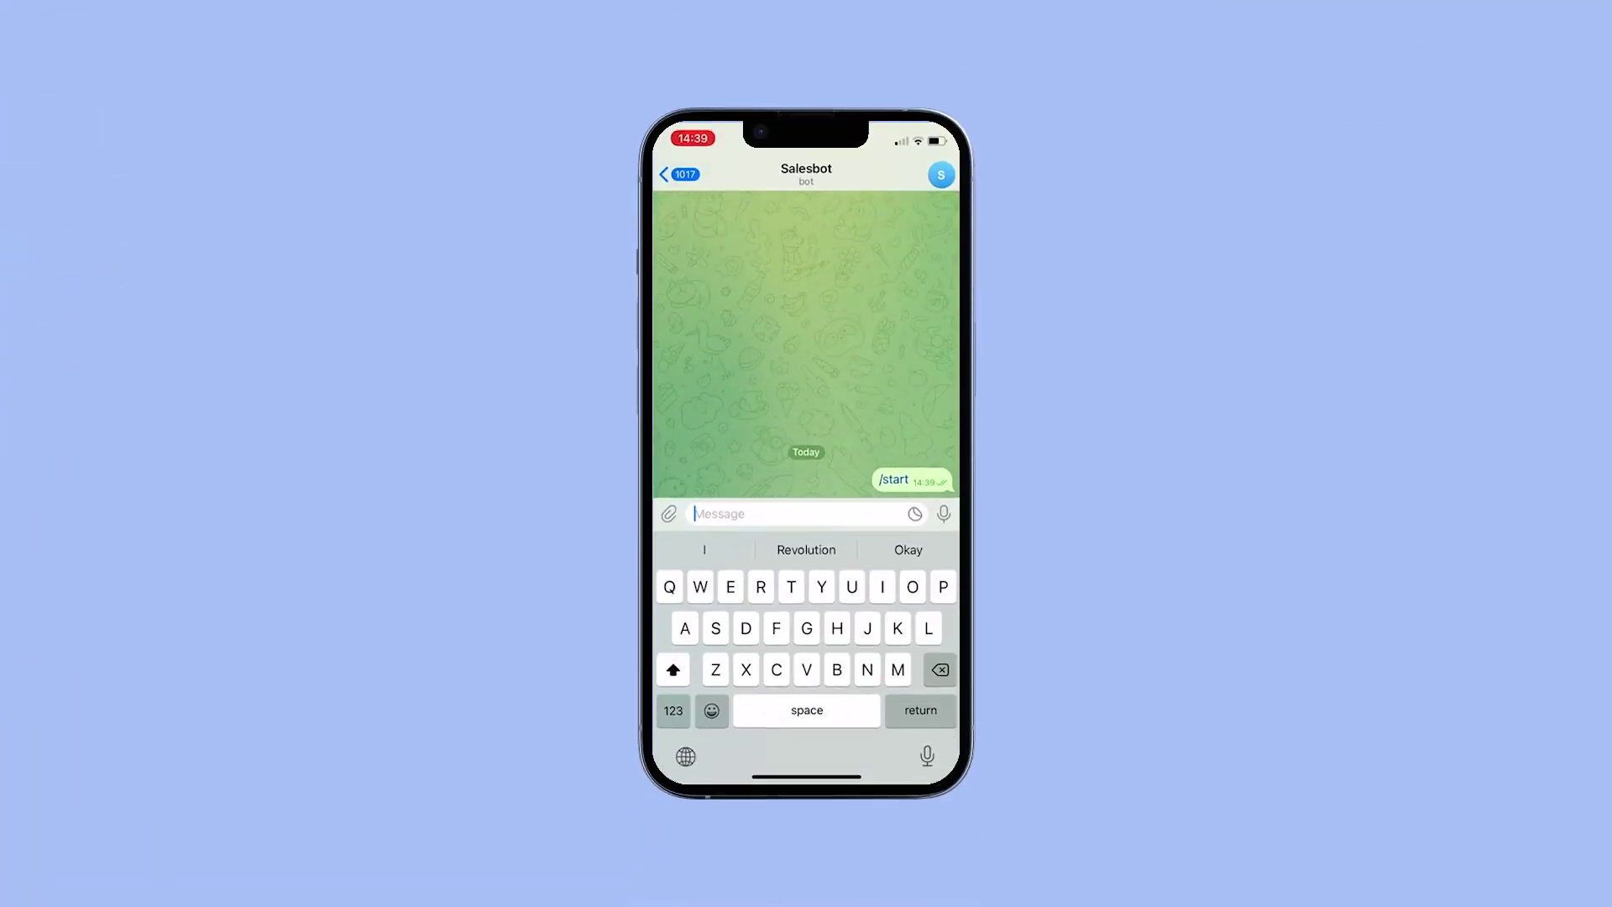
- Send 'Hello!' to the bot, choose Service promotions and view the promotions image
{"action": "type", "text": "Hello"}
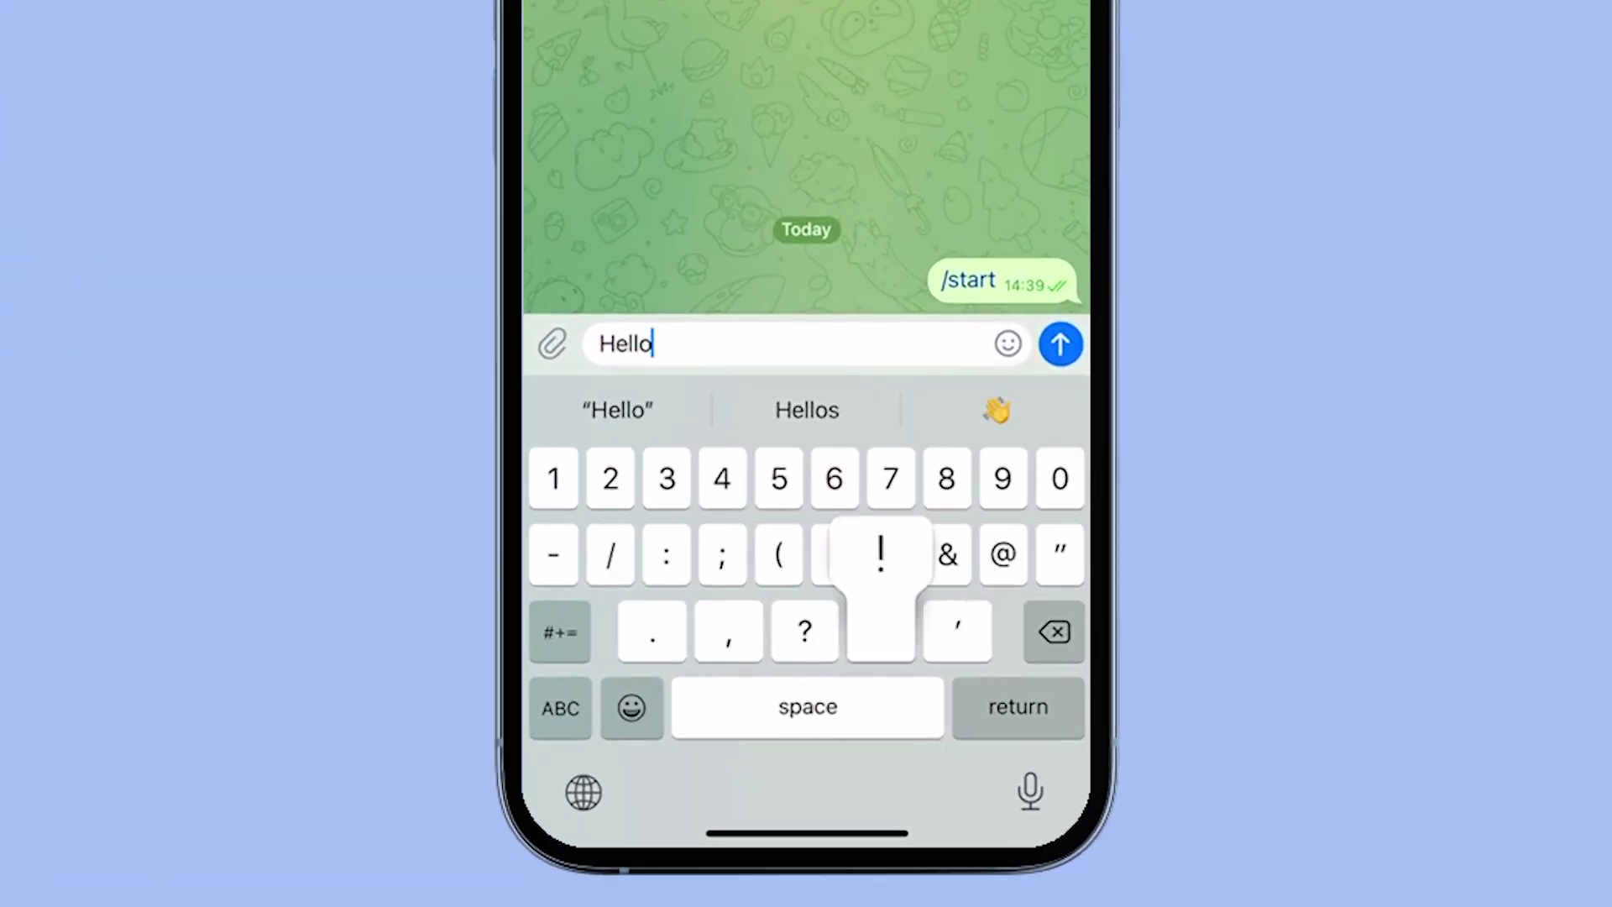
{"action": "type", "text": "!"}
{"action": "key", "text": "Return"}
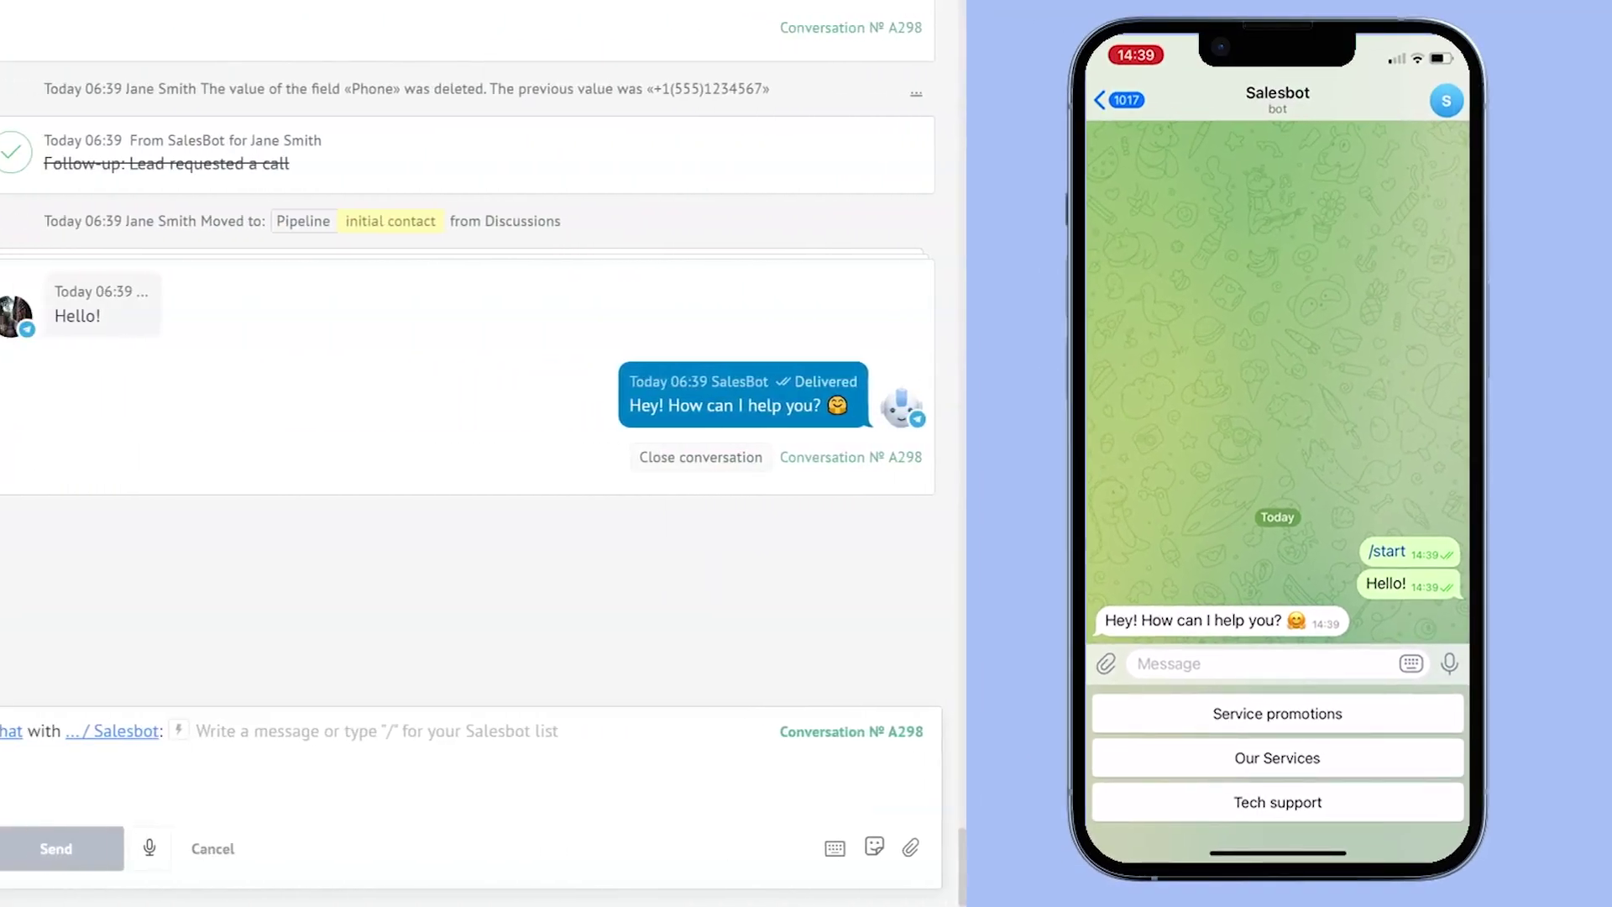
{"action": "left_click", "coordinate": [815, 553]}
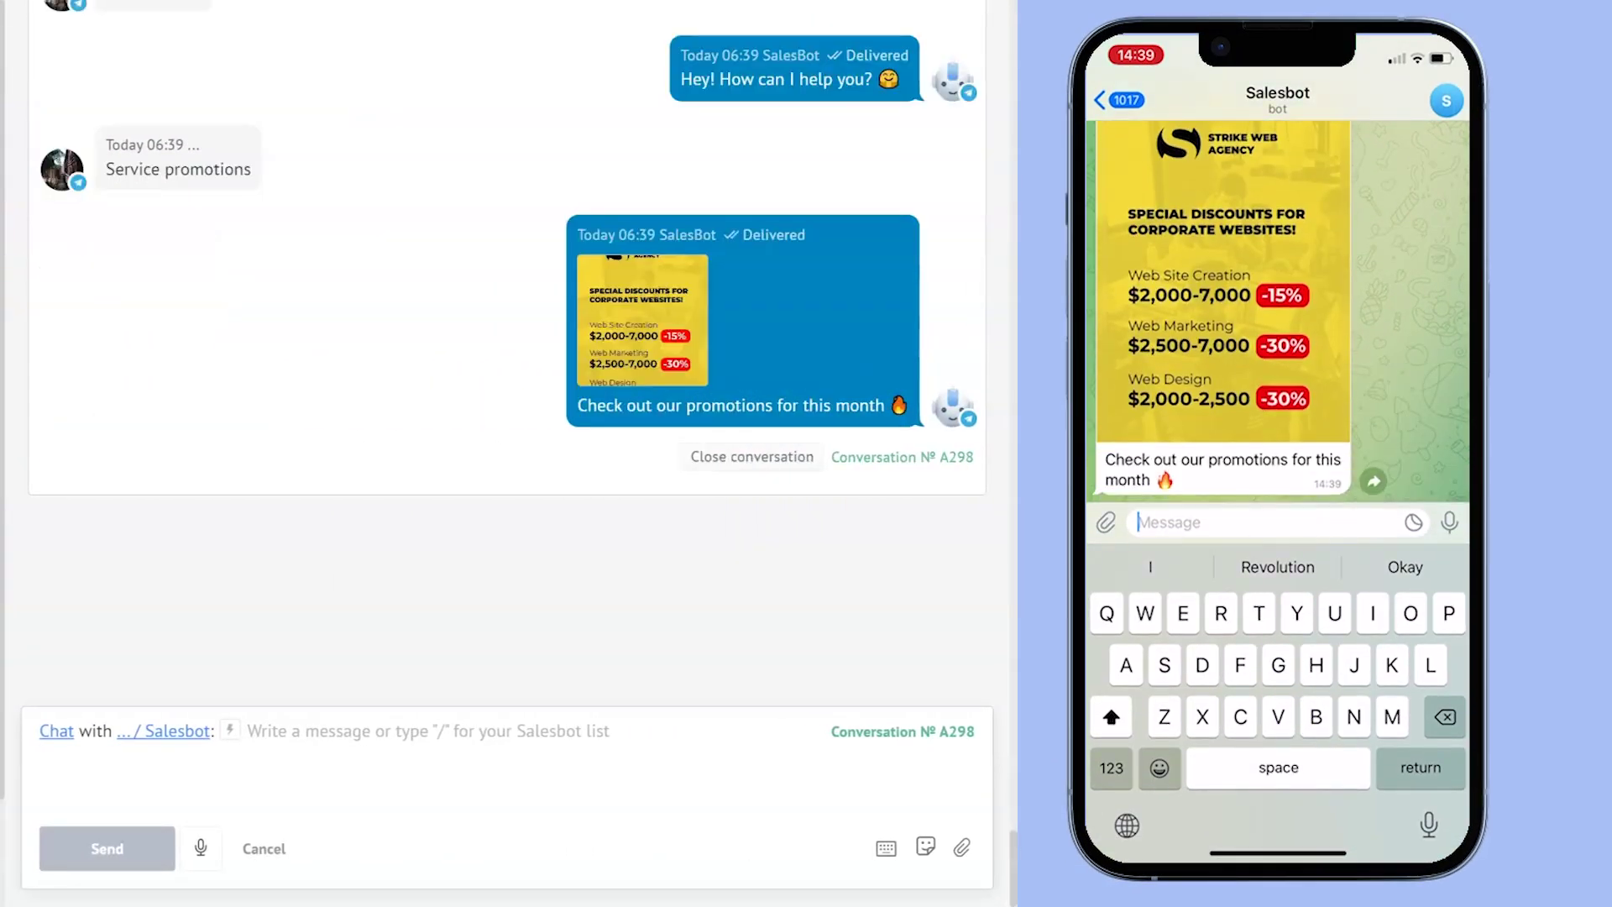
{"action": "left_click", "coordinate": [1184, 345]}
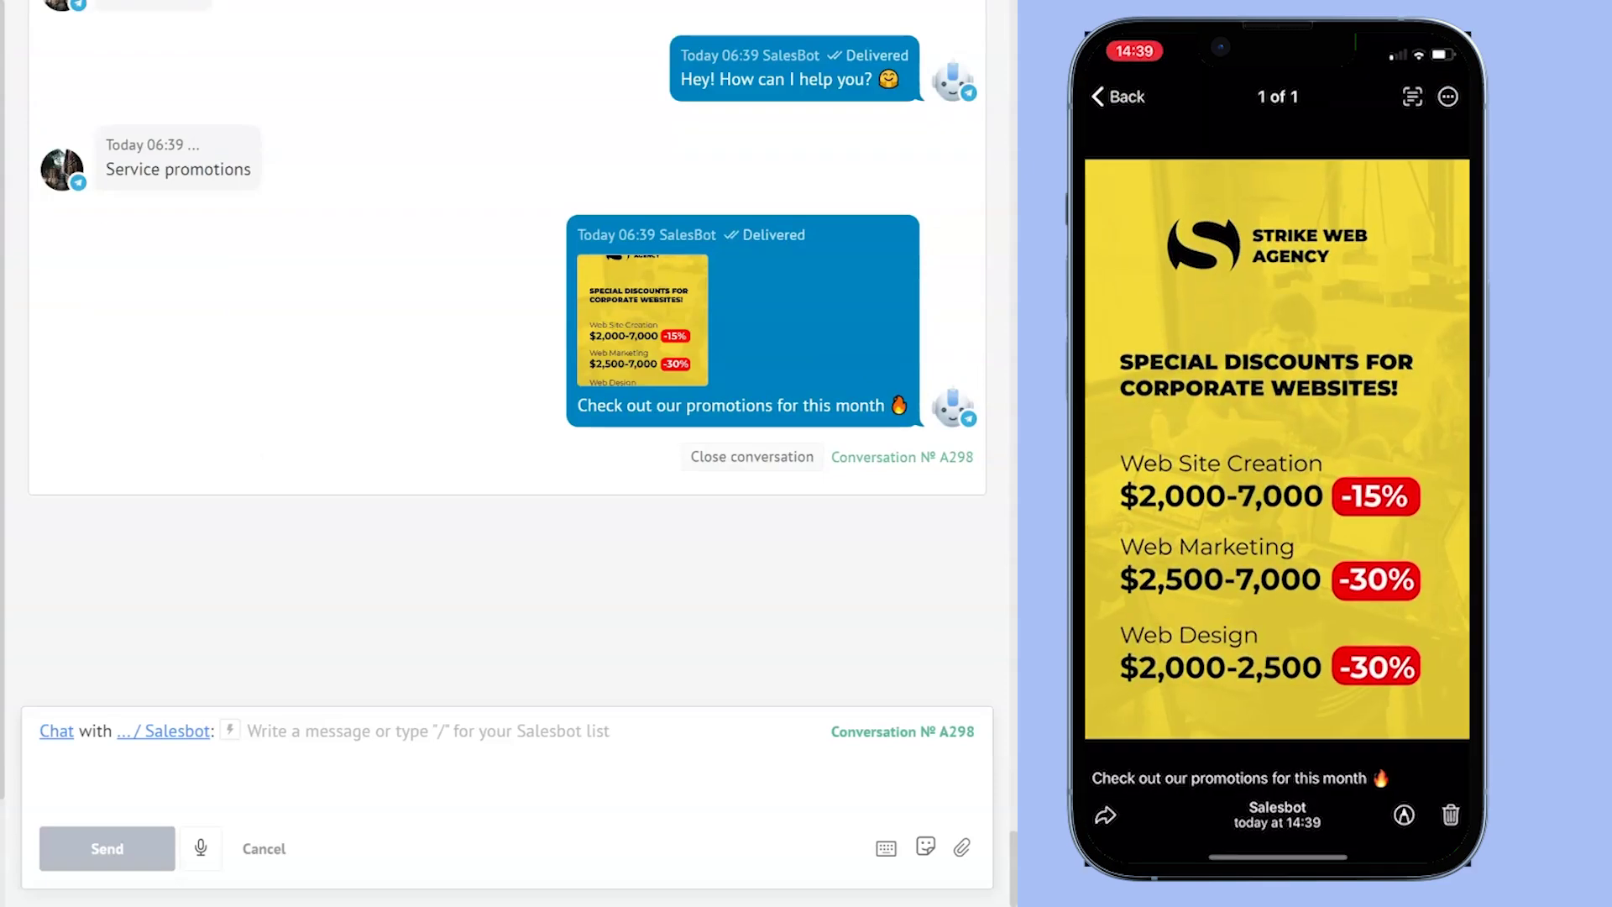
{"action": "left_click", "coordinate": [1131, 117]}
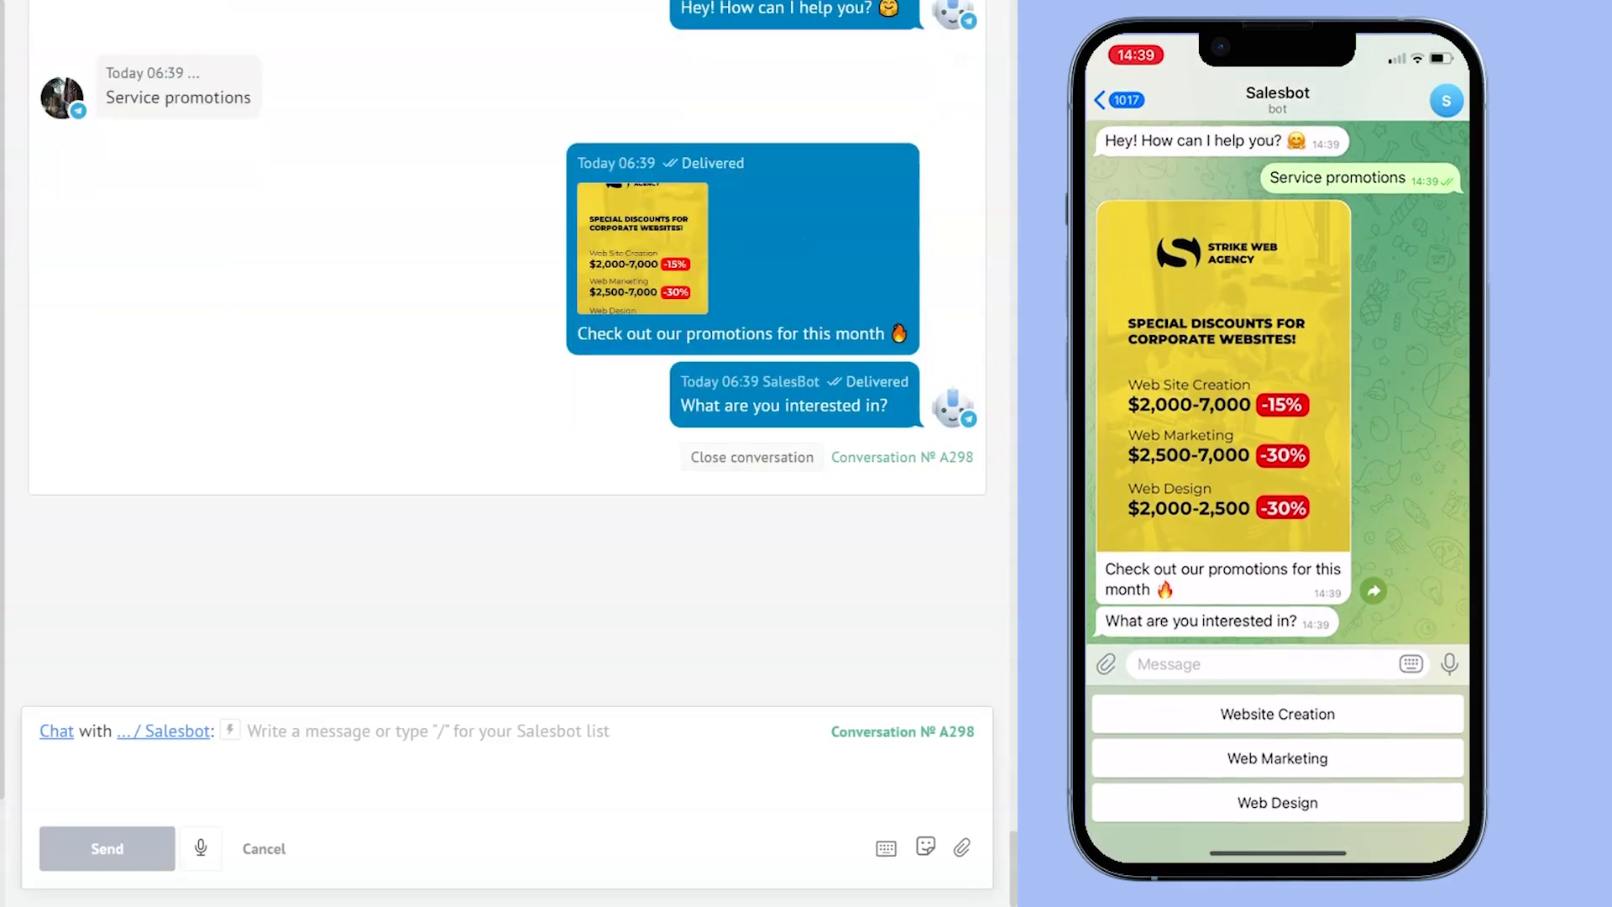
- Choose Website Creation, Still have questions and Phone call, then send a phone number
{"action": "left_click", "coordinate": [1278, 713]}
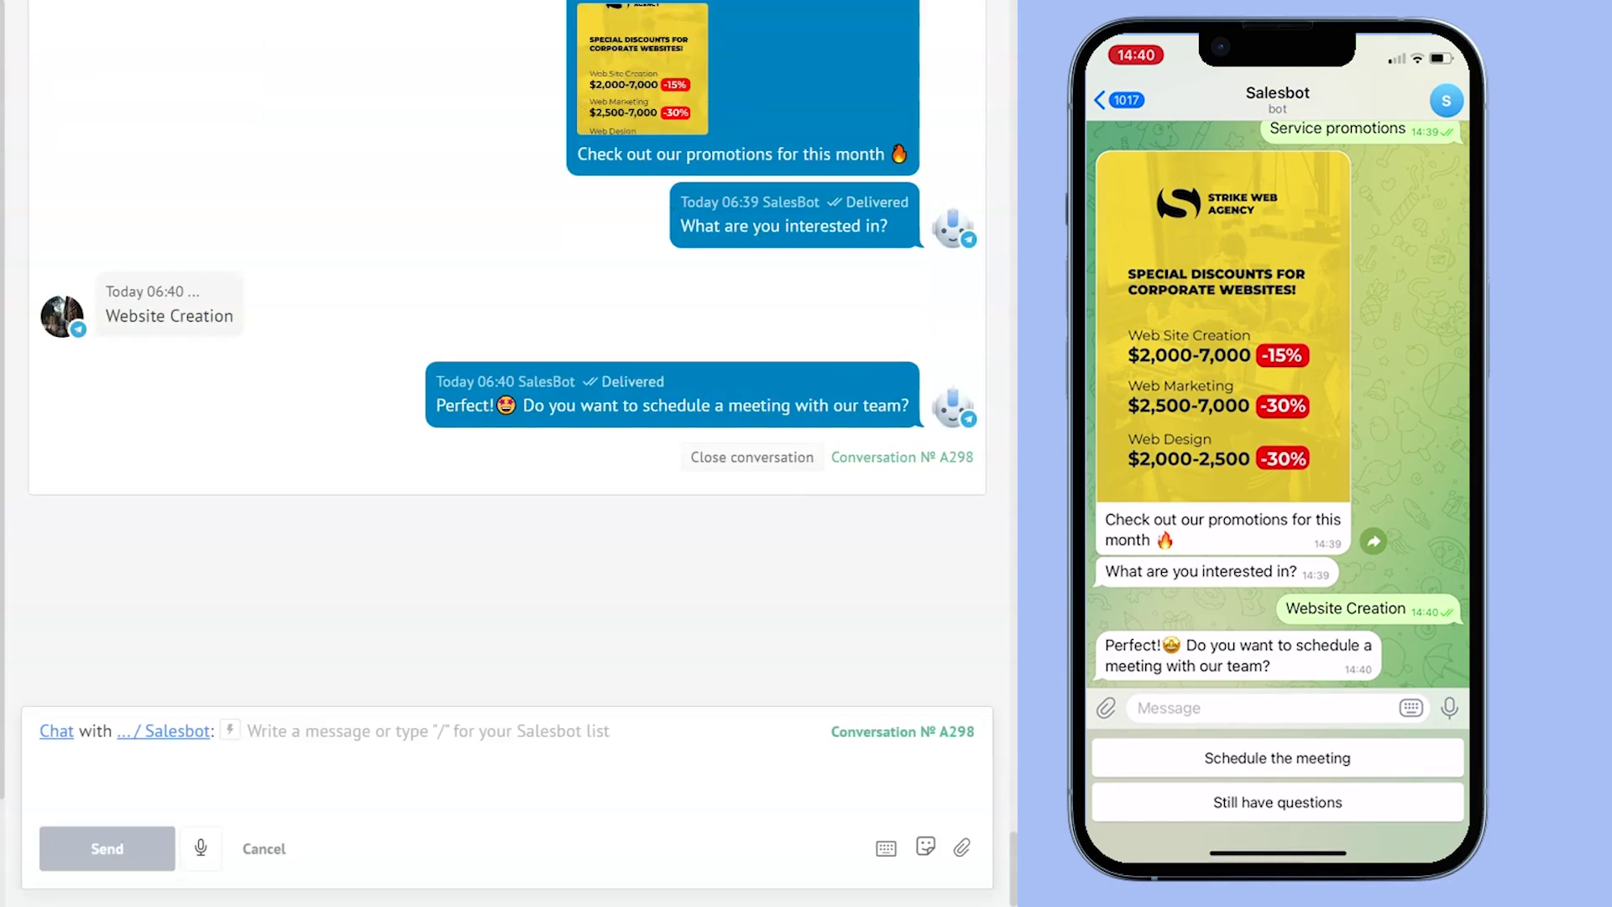
{"action": "left_click", "coordinate": [1270, 796]}
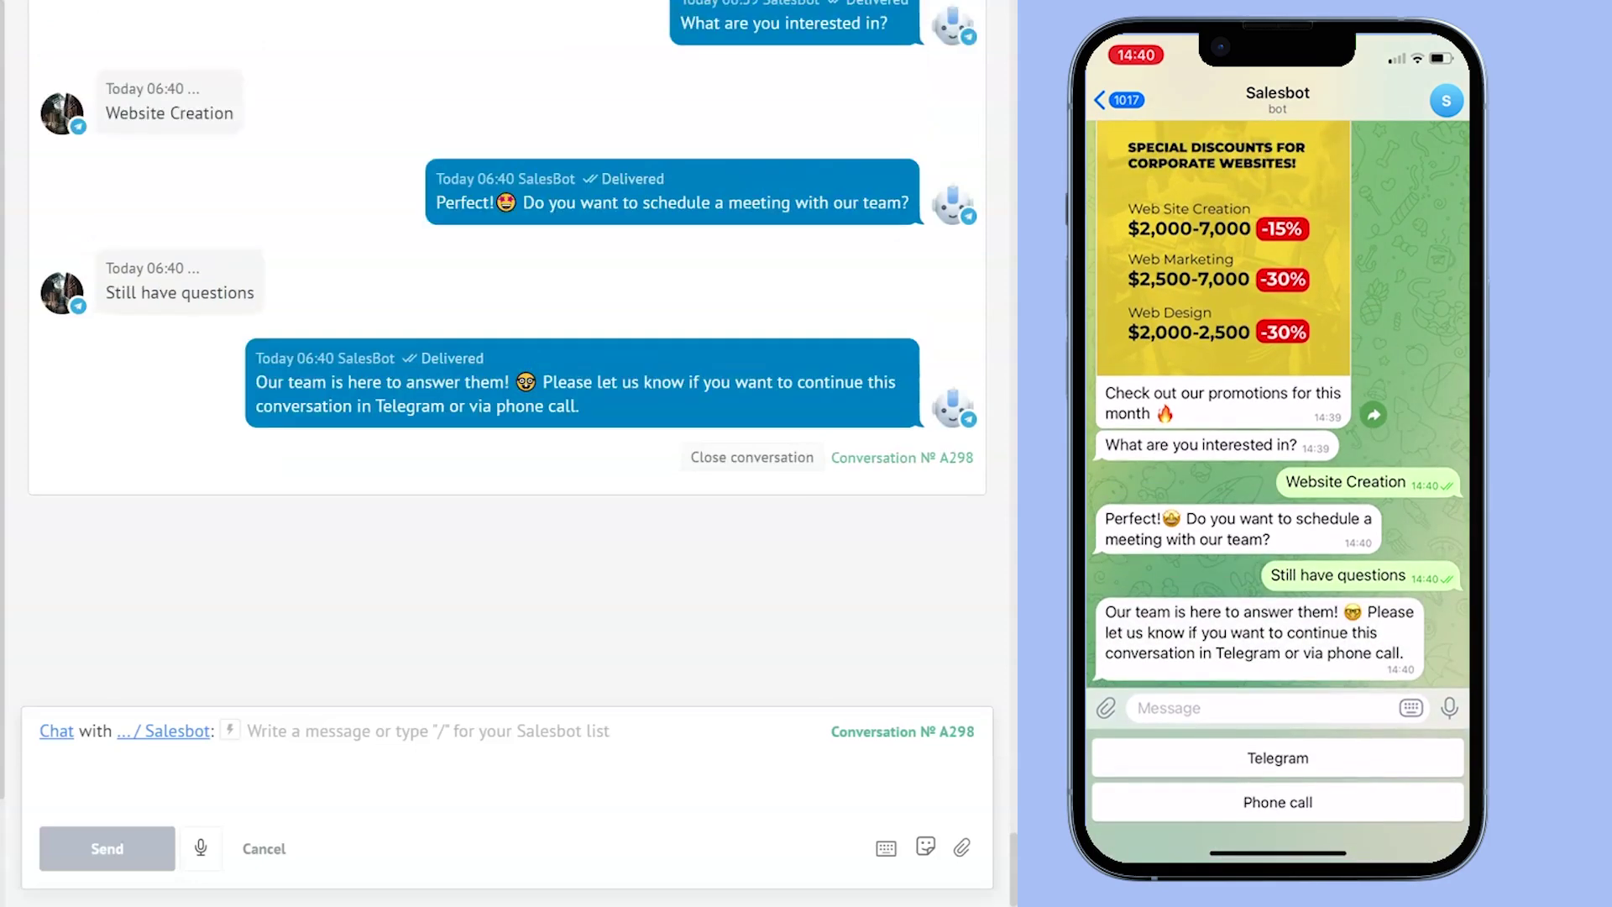
{"action": "left_click", "coordinate": [1276, 799]}
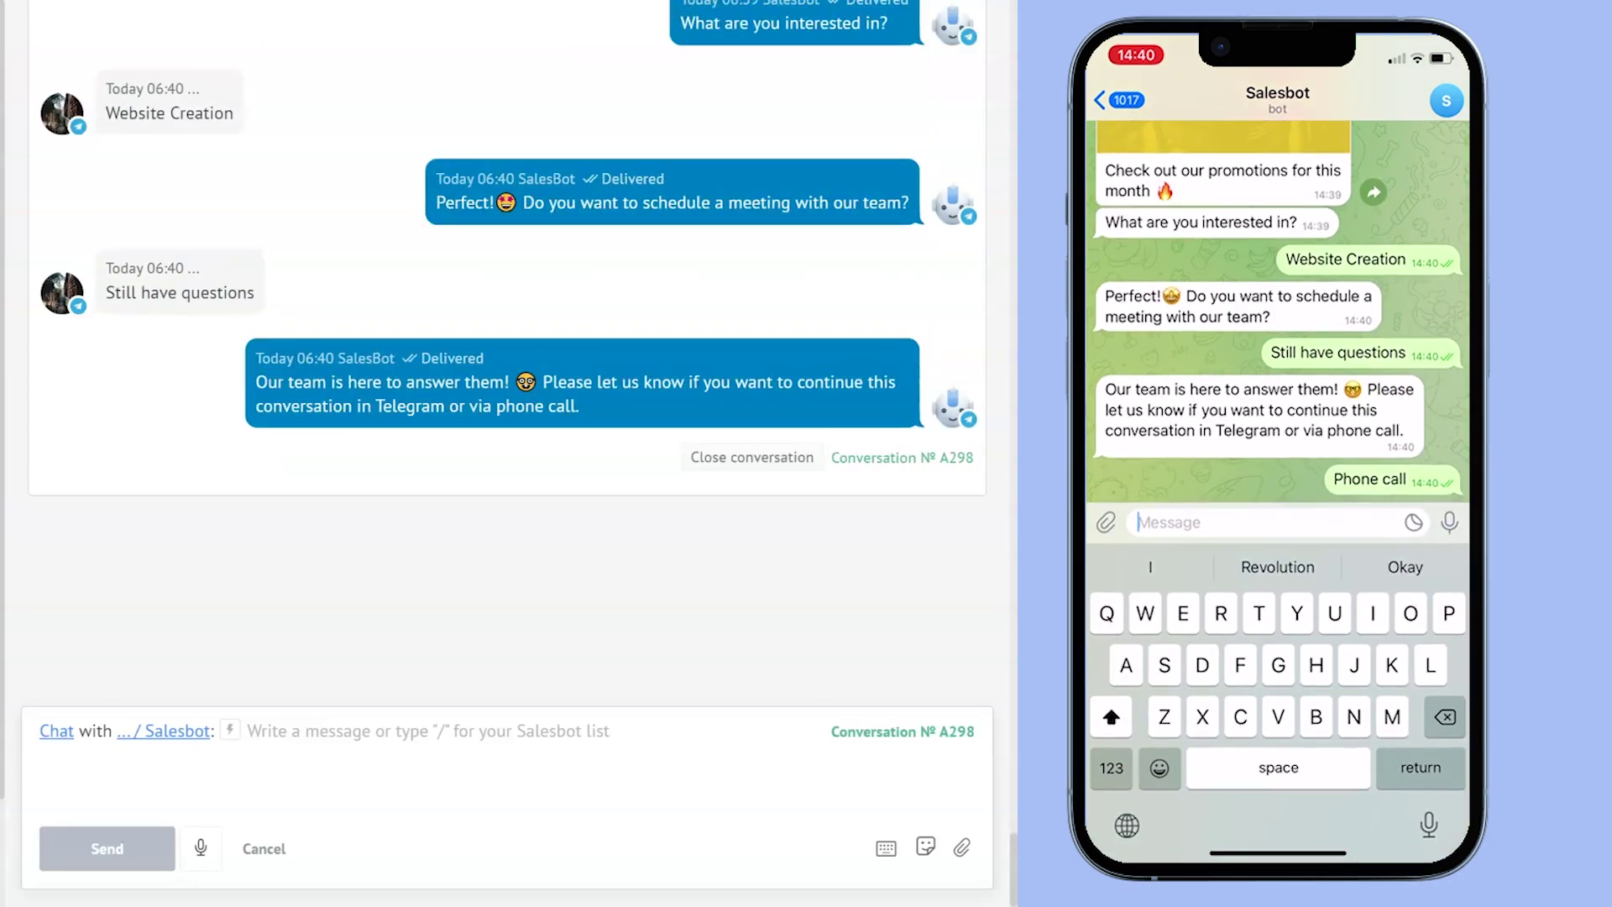
{"action": "key", "text": "ctrl+v"}
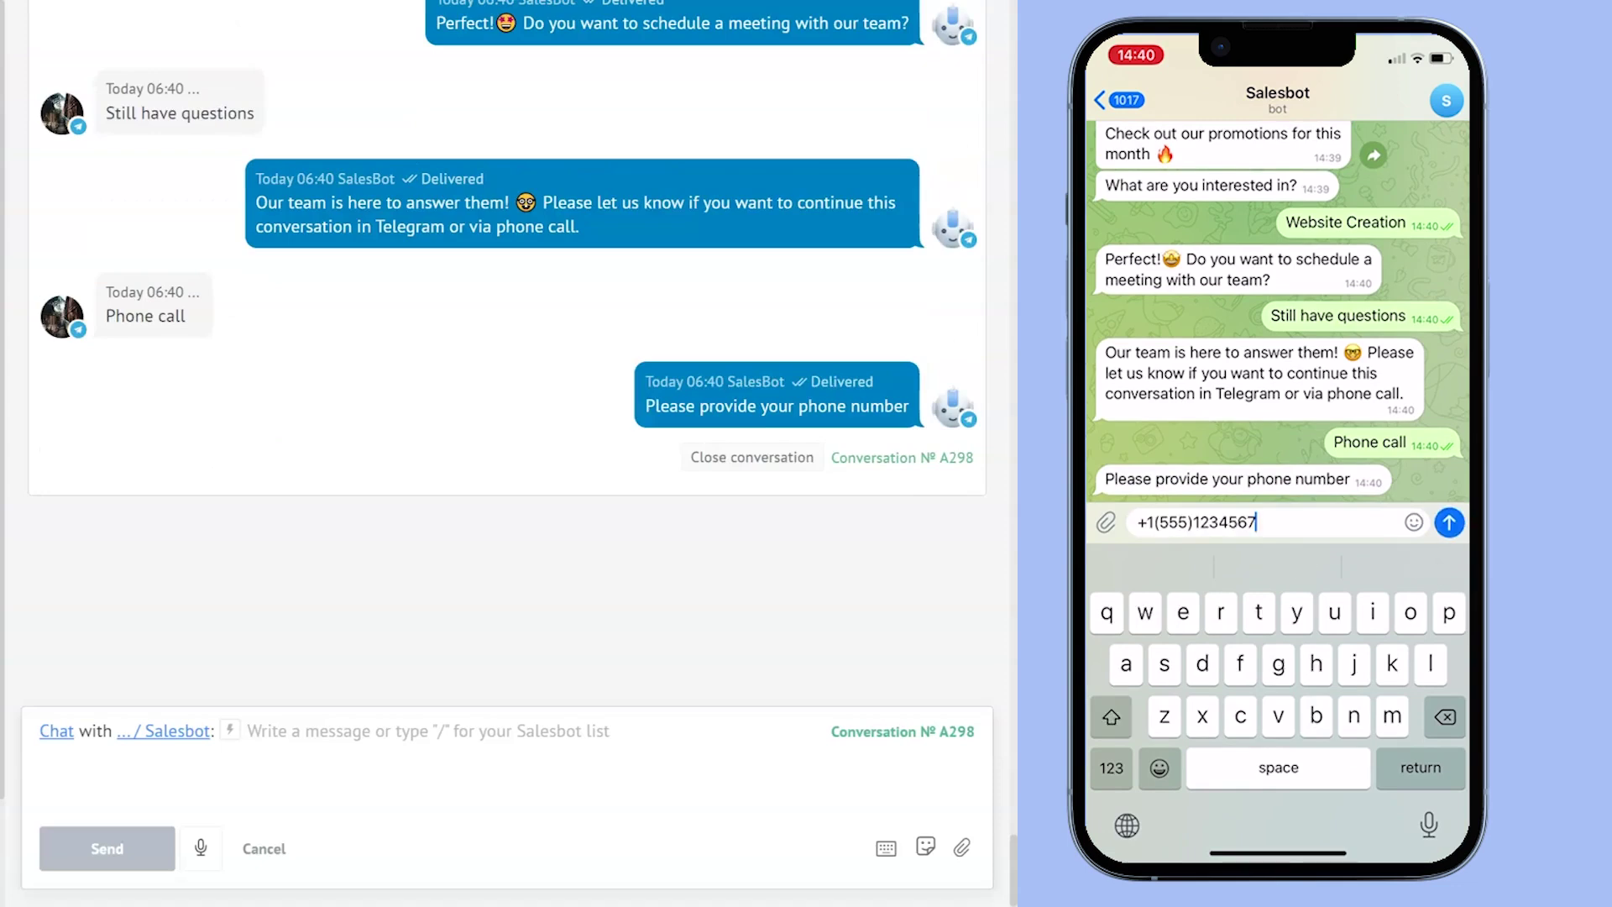
{"action": "key", "text": "Return"}
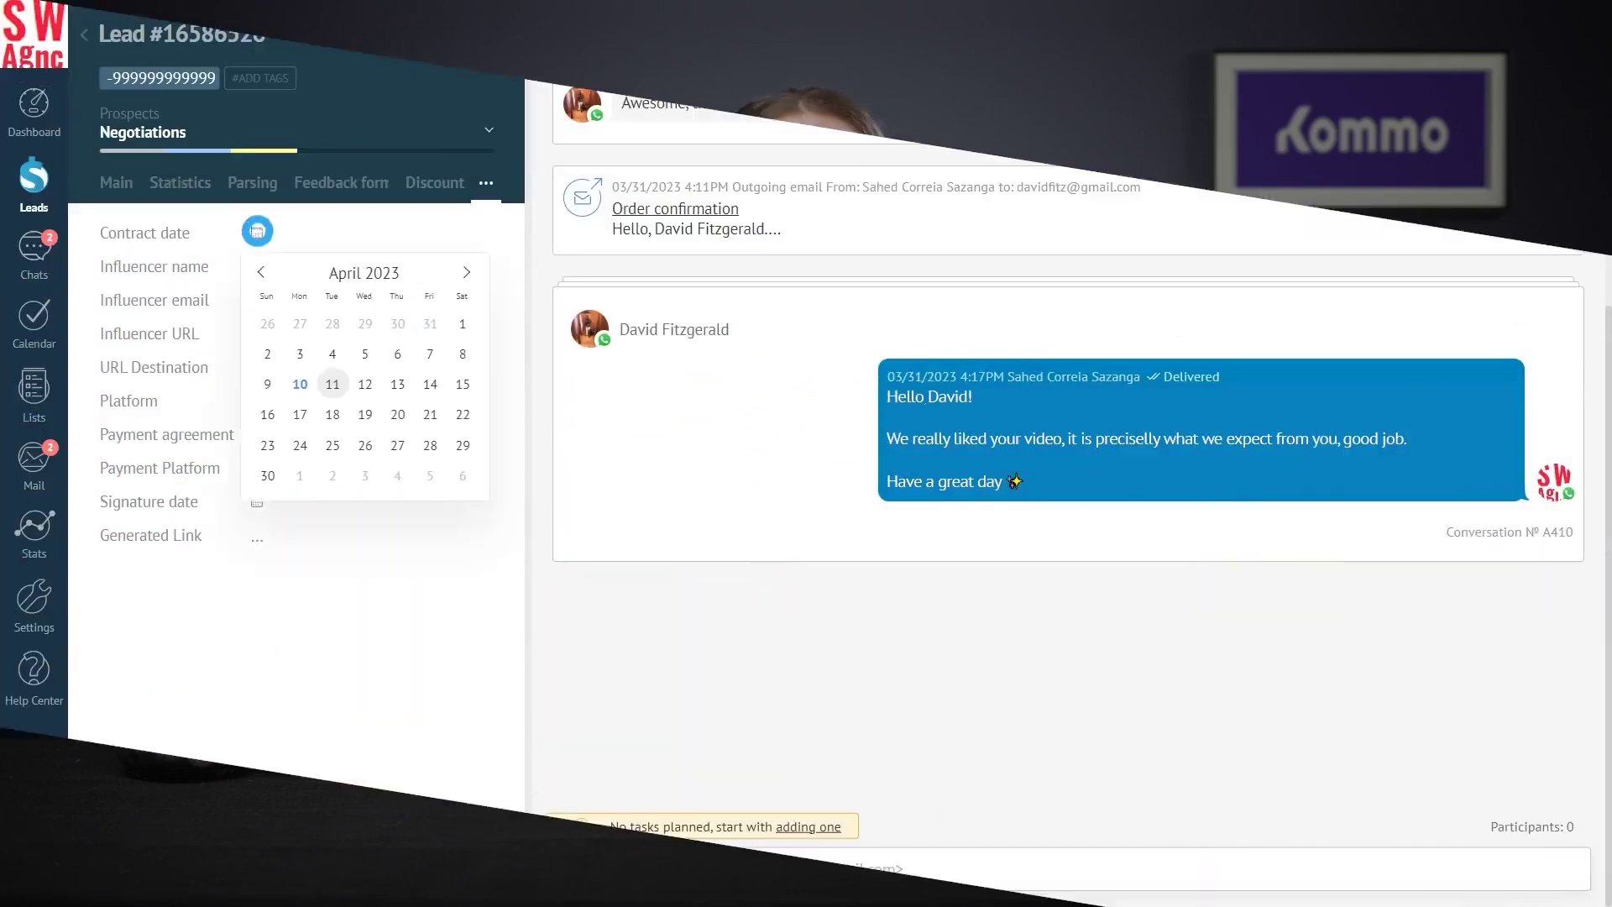
- Set the contract date to the 10th and enter the influencer's name, e-mail and URL
{"action": "left_click", "coordinate": [310, 381]}
{"action": "left_click", "coordinate": [335, 267]}
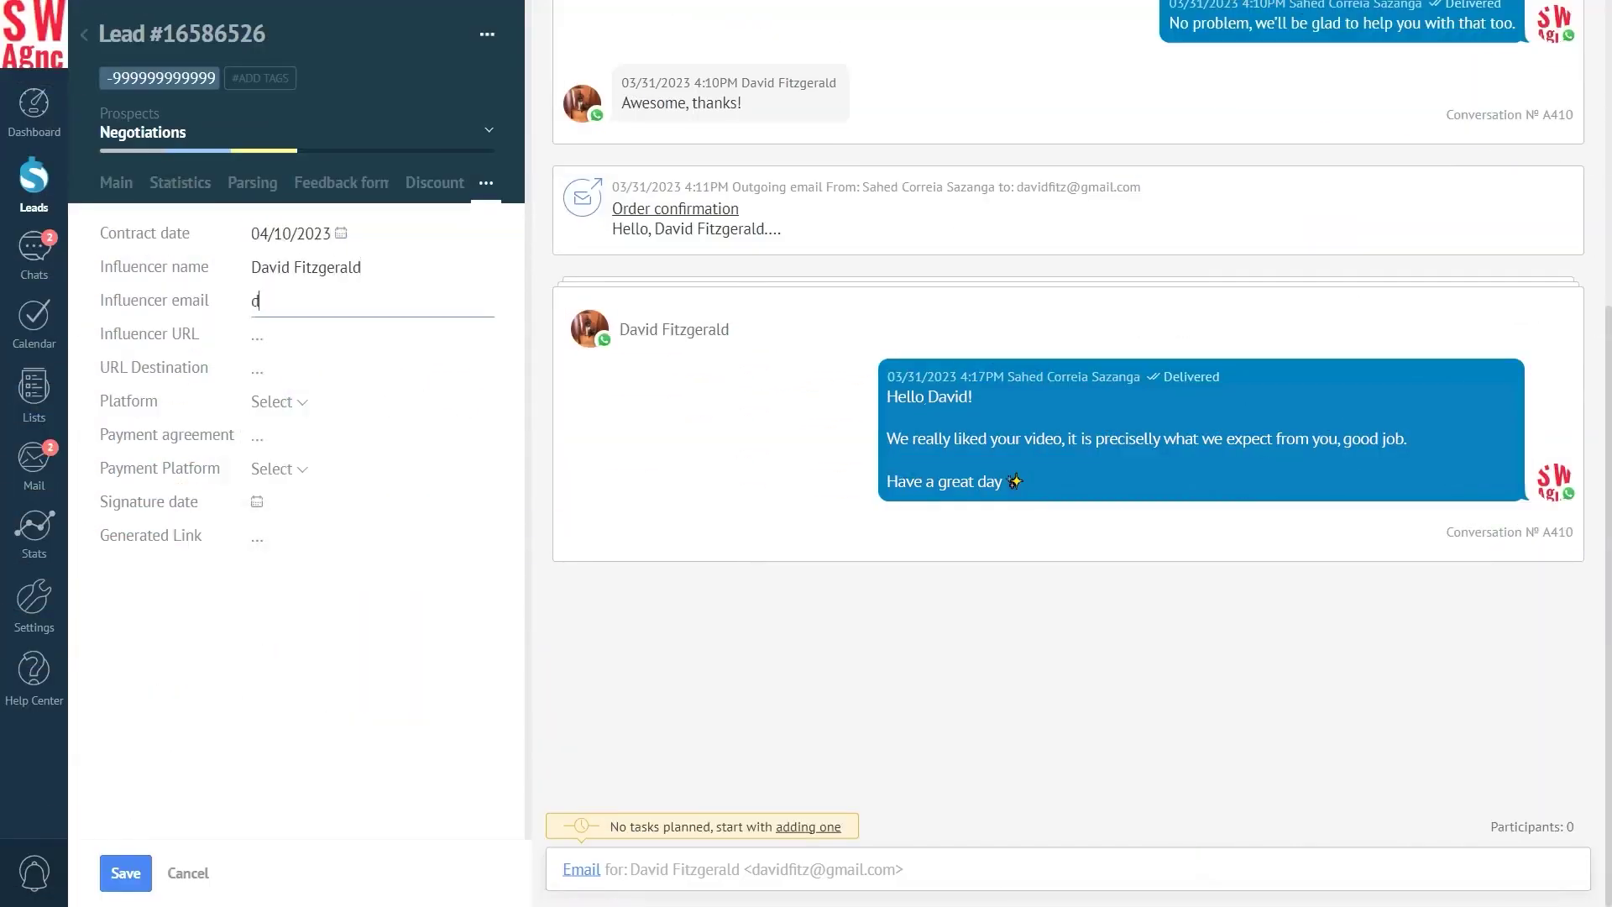
{"action": "key", "text": "Tab"}
{"action": "key", "text": "Tab"}
{"action": "type", "text": "instagram"}
- Set platform Instagram, payment '30 USD per video', PayPal, and signature date 04/10/2023
{"action": "left_click", "coordinate": [288, 402]}
{"action": "left_click", "coordinate": [282, 435]}
{"action": "left_click", "coordinate": [310, 435]}
{"action": "type", "text": "30 USD per video"}
{"action": "left_click", "coordinate": [273, 468]}
{"action": "left_click", "coordinate": [281, 543]}
{"action": "left_click", "coordinate": [290, 502]}
{"action": "left_click", "coordinate": [300, 650]}
- Switch the message channel to chat and visit the generated contract link
{"action": "left_click", "coordinate": [582, 869]}
{"action": "left_click", "coordinate": [575, 720]}
{"action": "left_click", "coordinate": [427, 535]}
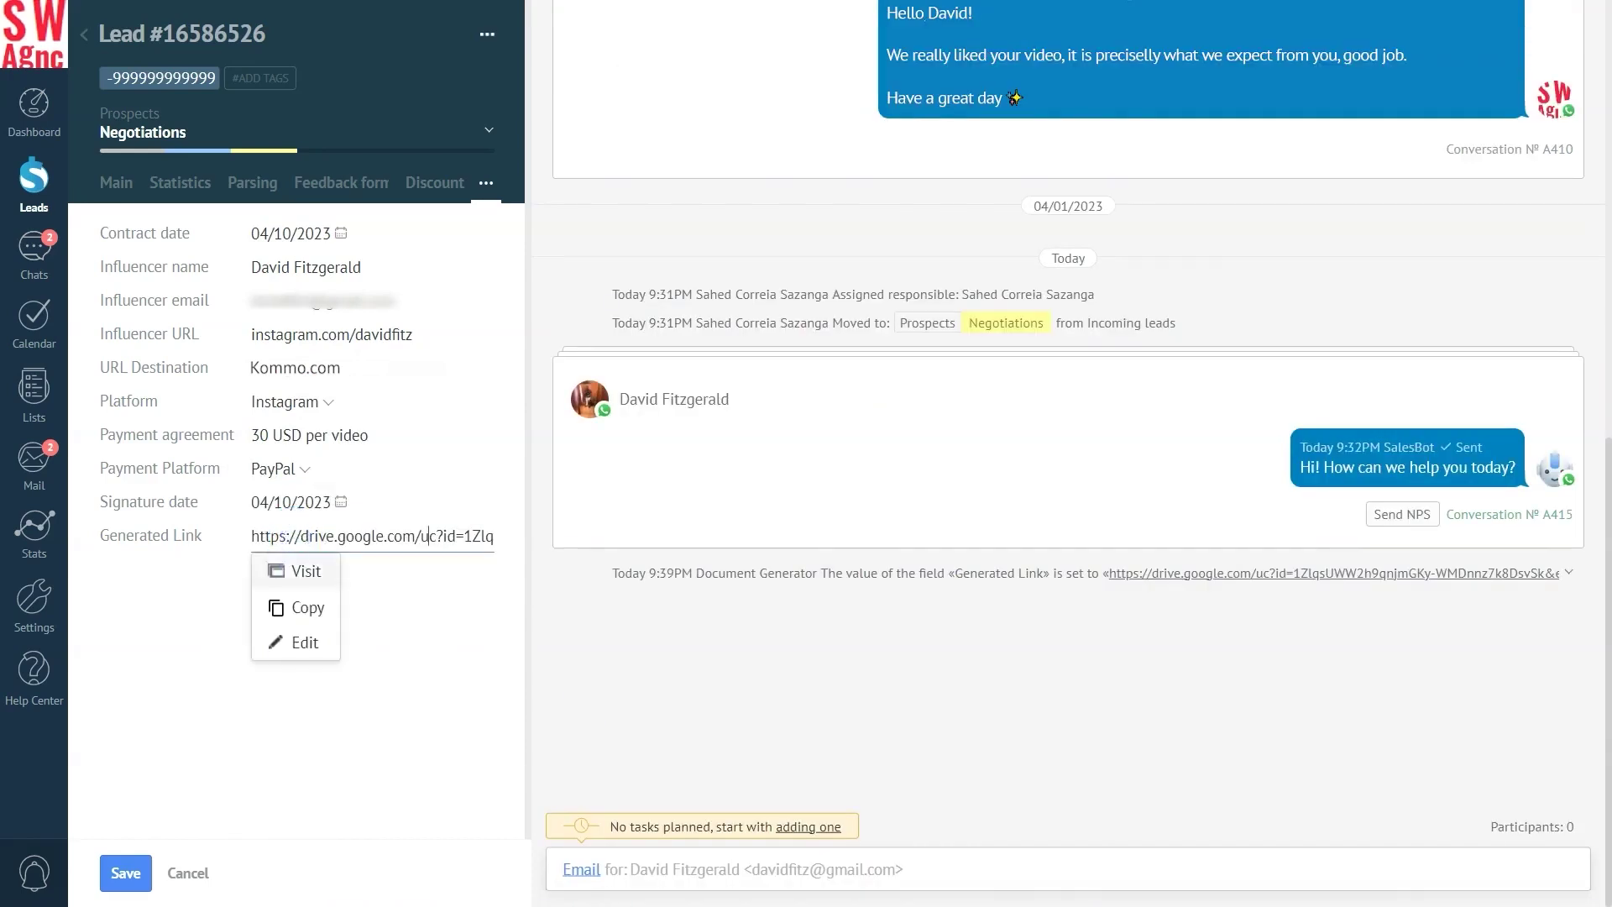
{"action": "left_click", "coordinate": [304, 571]}
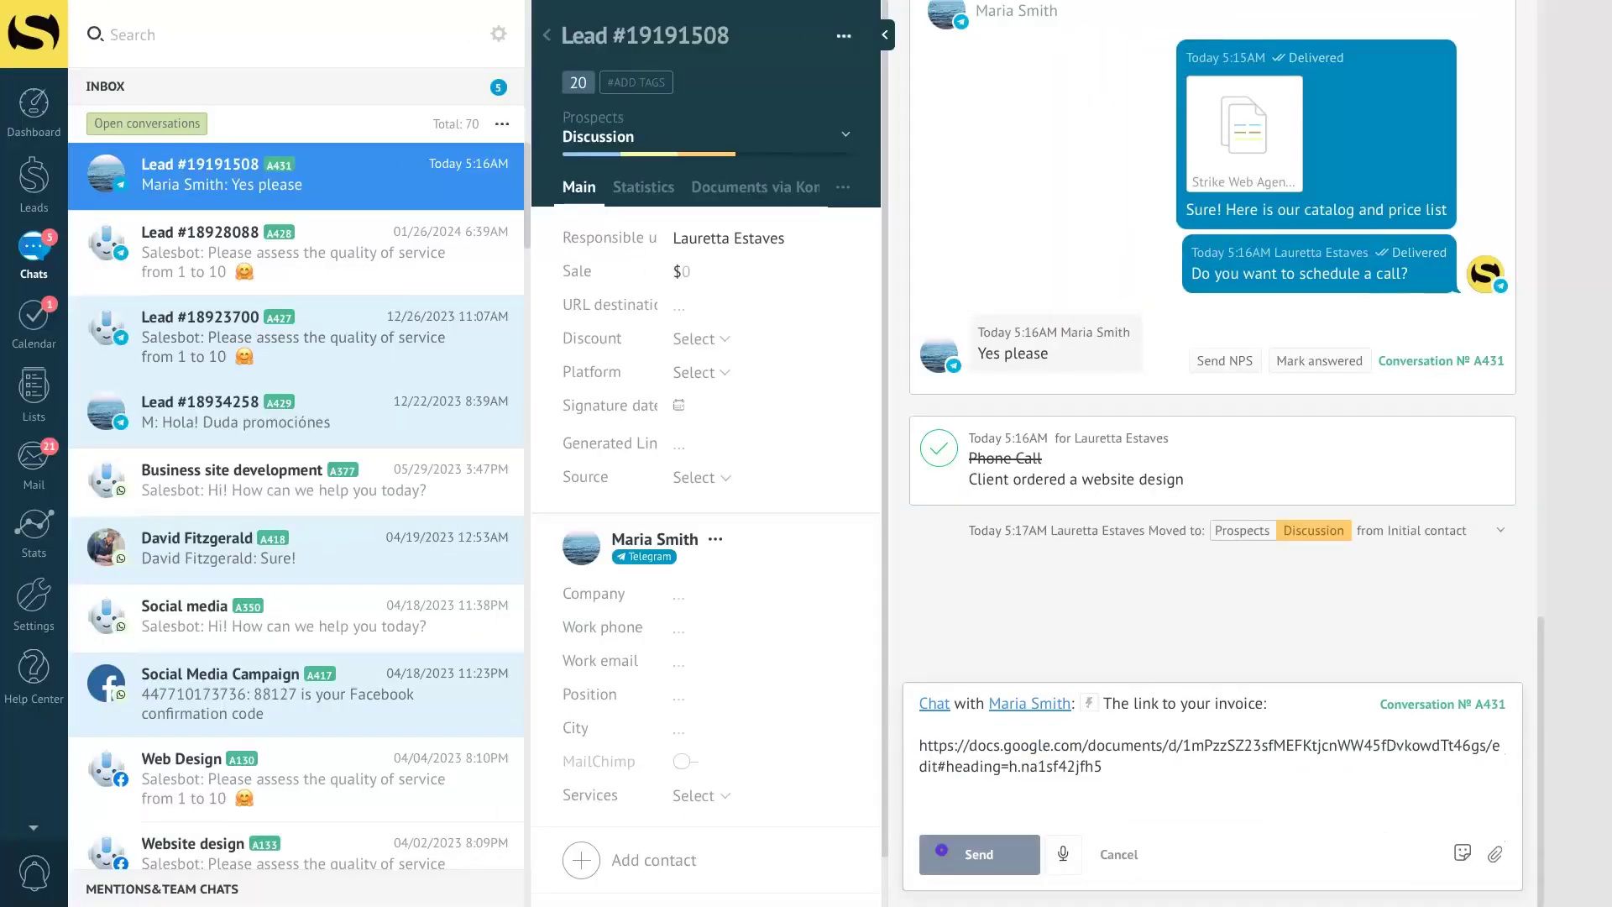
- Send the invoice link, then confirm Lead #19191508 has moved to Closed - Won
{"action": "left_click", "coordinate": [942, 849]}
{"action": "left_click", "coordinate": [34, 178]}
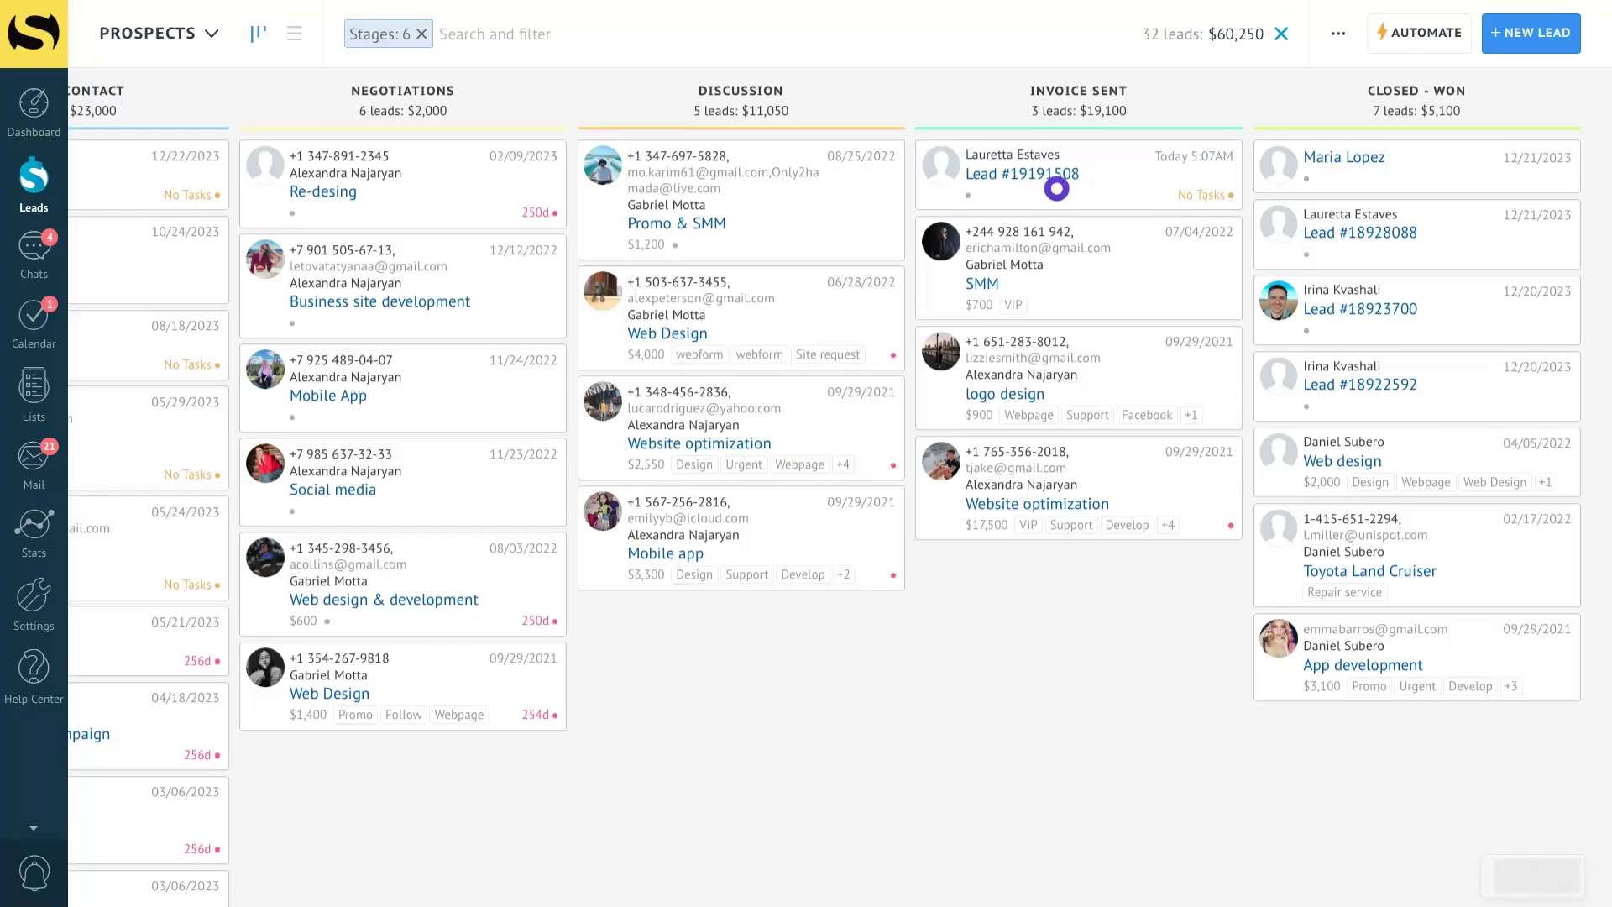
{"action": "left_click", "coordinate": [1056, 188]}
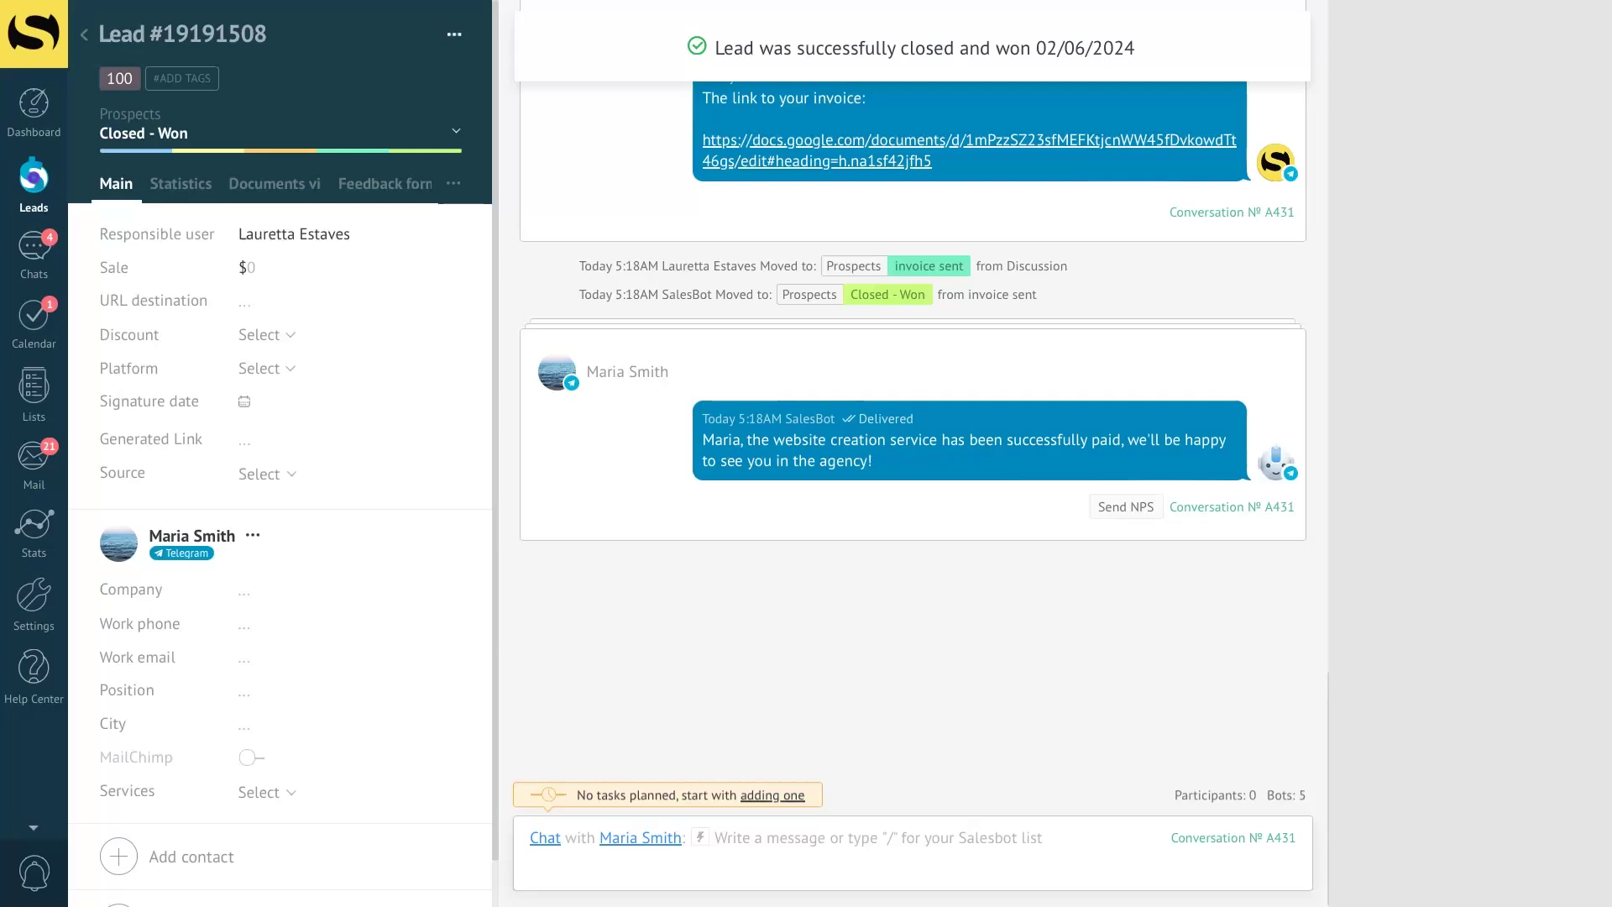
{"action": "left_click", "coordinate": [34, 177]}
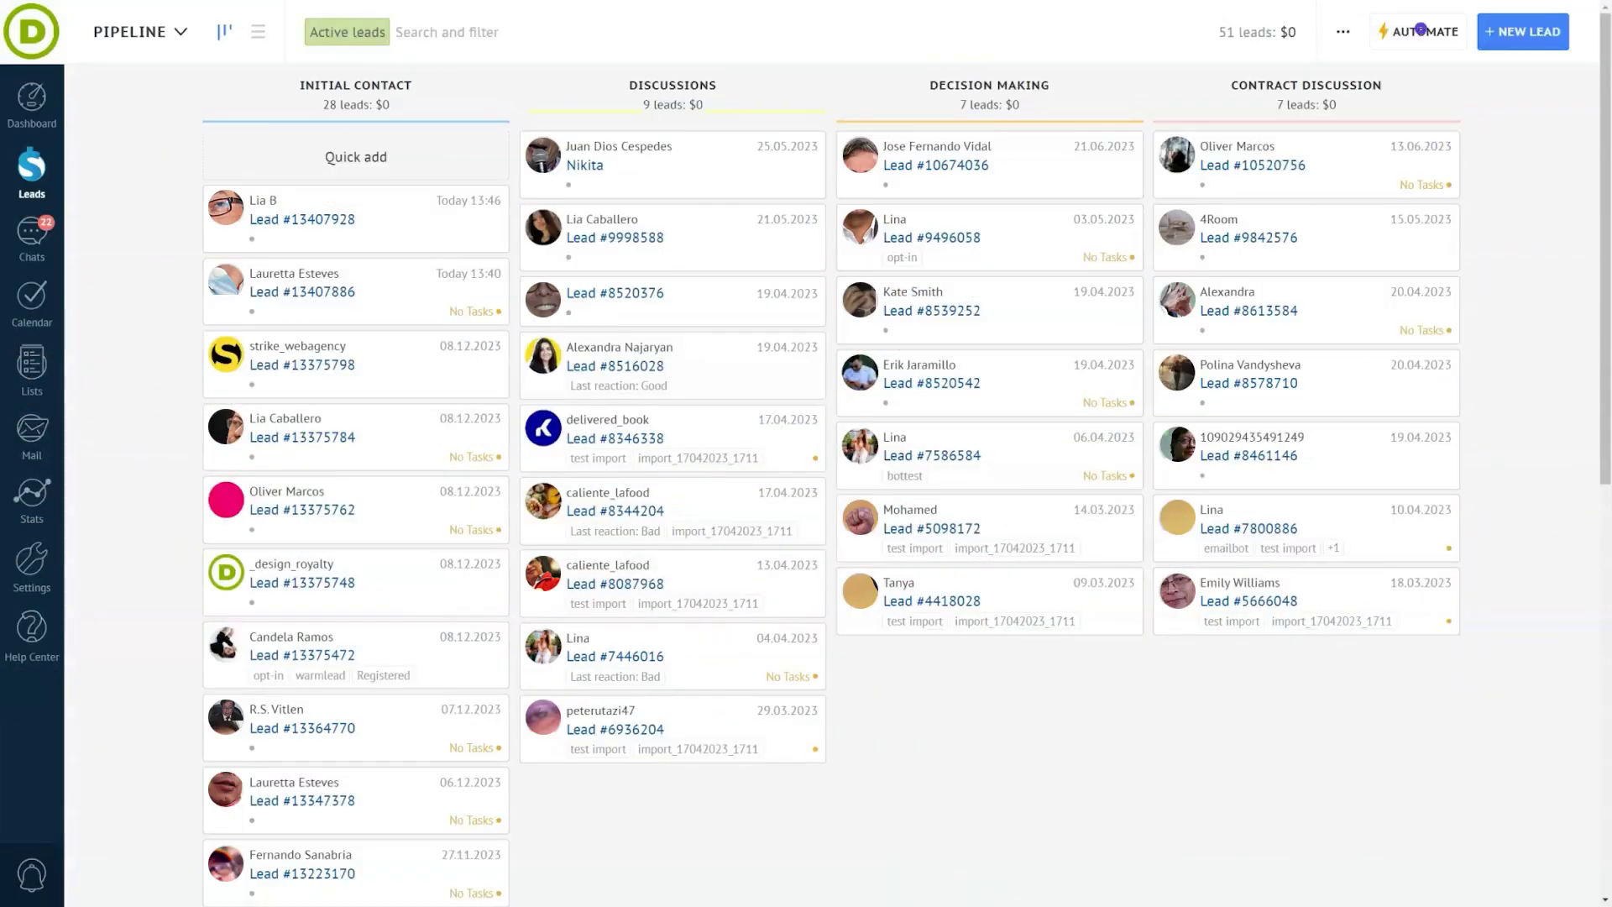
- Show the Salesbot entry points under Automate > Add trigger and Chats > Templates & Bots
{"action": "left_click", "coordinate": [1420, 29]}
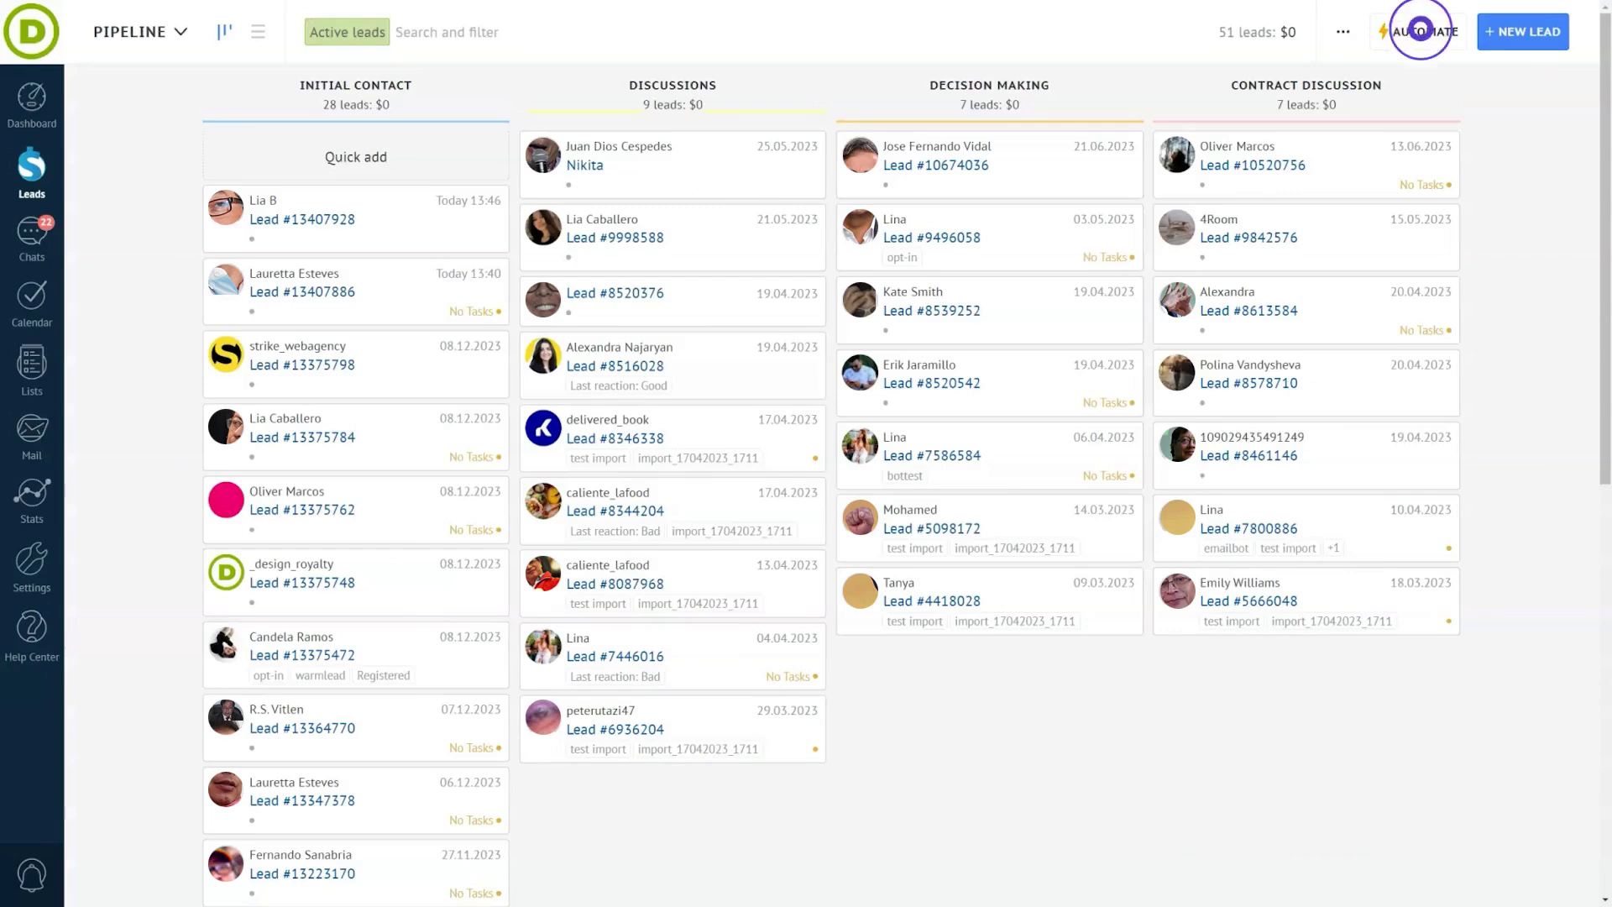
{"action": "left_click", "coordinate": [492, 173]}
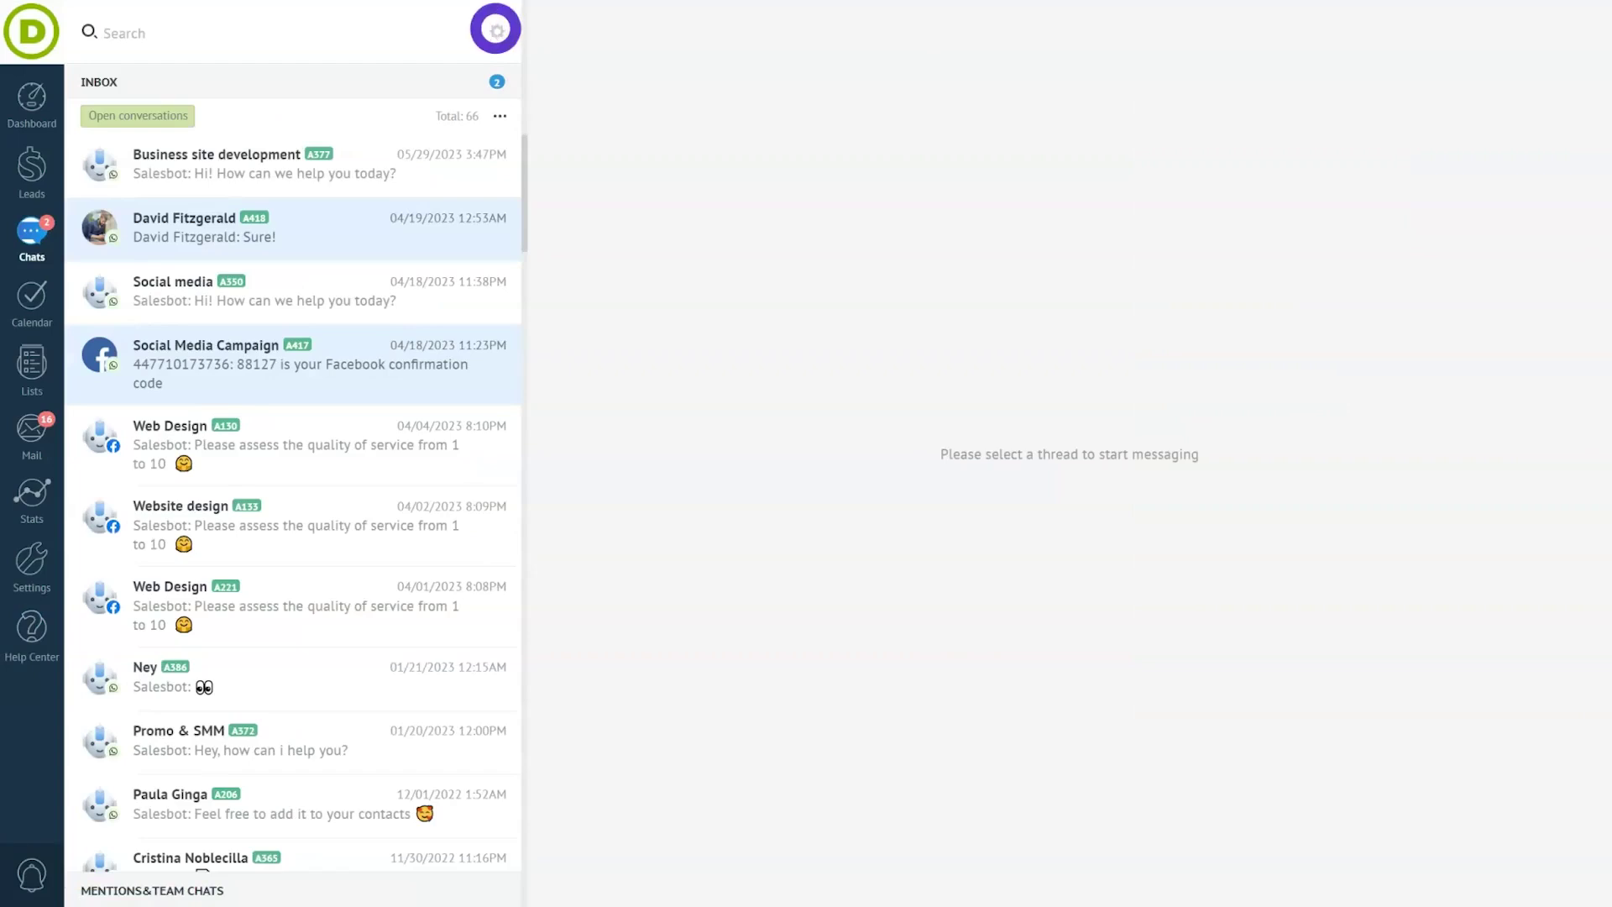
{"action": "left_click", "coordinate": [495, 28]}
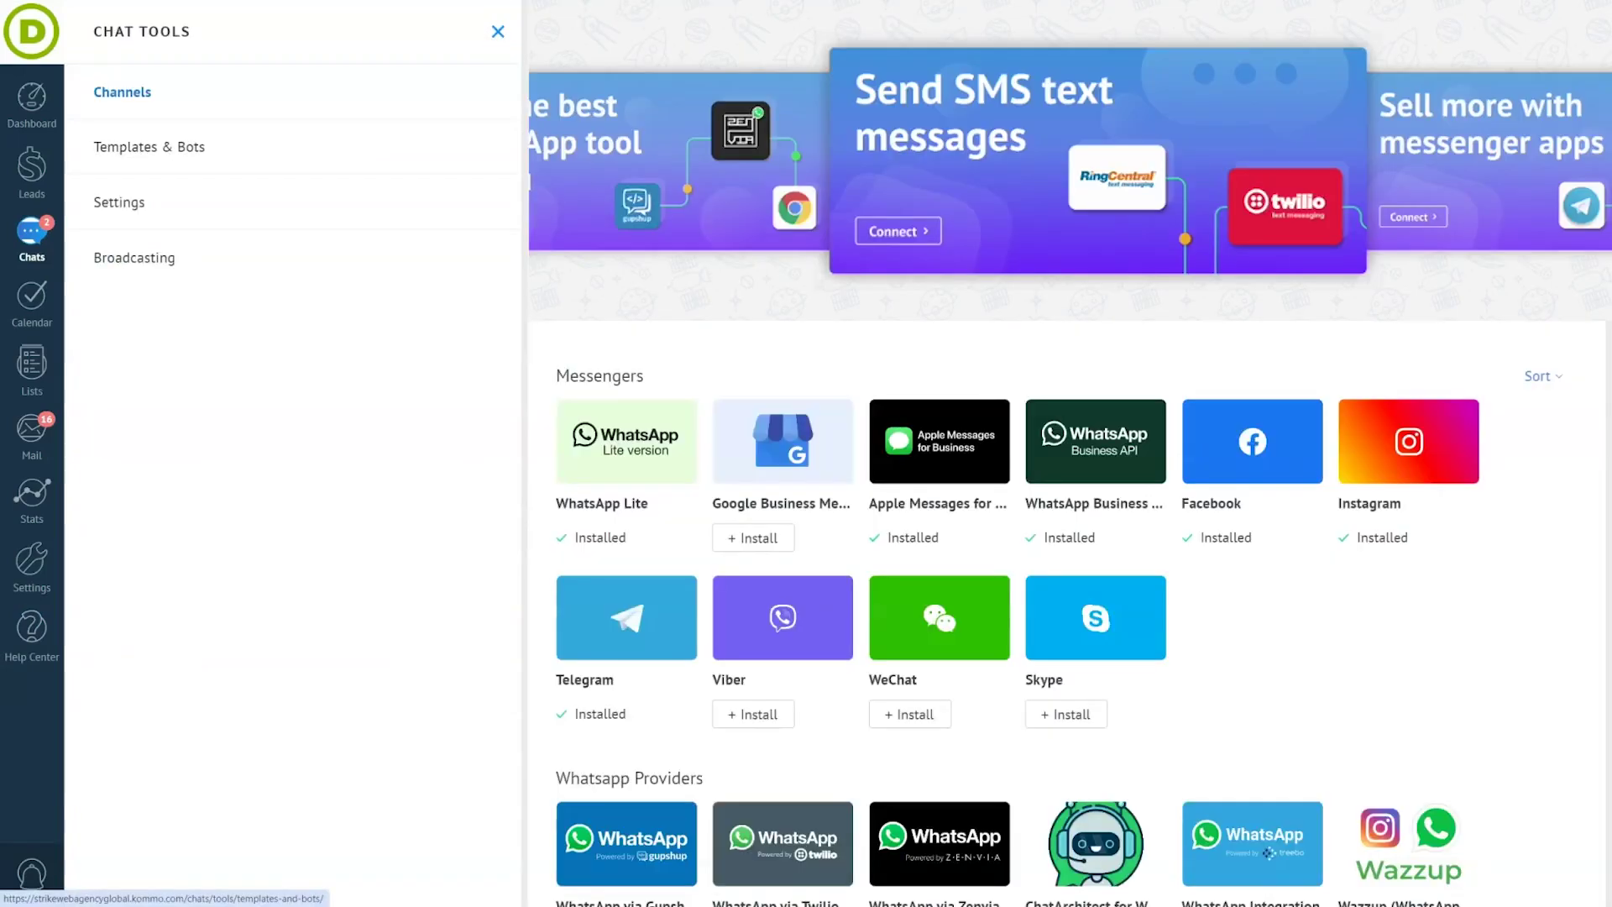
{"action": "left_click", "coordinate": [188, 146]}
{"action": "scroll", "coordinate": [1067, 453], "scroll_direction": "down", "scroll_amount": 3}
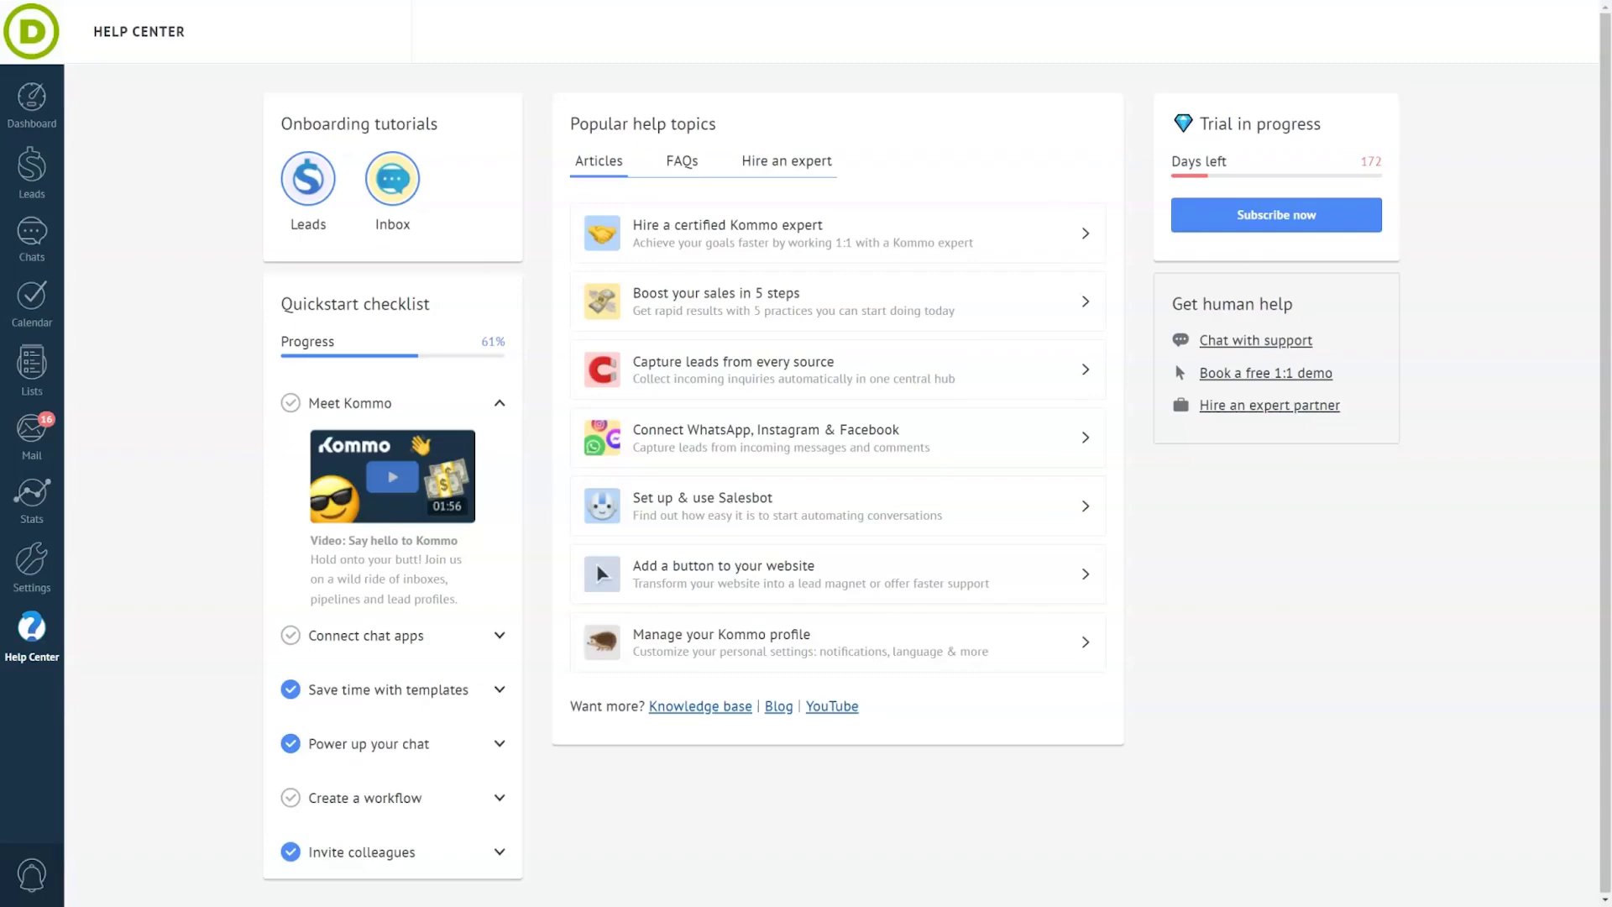
- Start a new Salesbot from Settings > Communication tools
{"action": "left_click", "coordinate": [32, 561]}
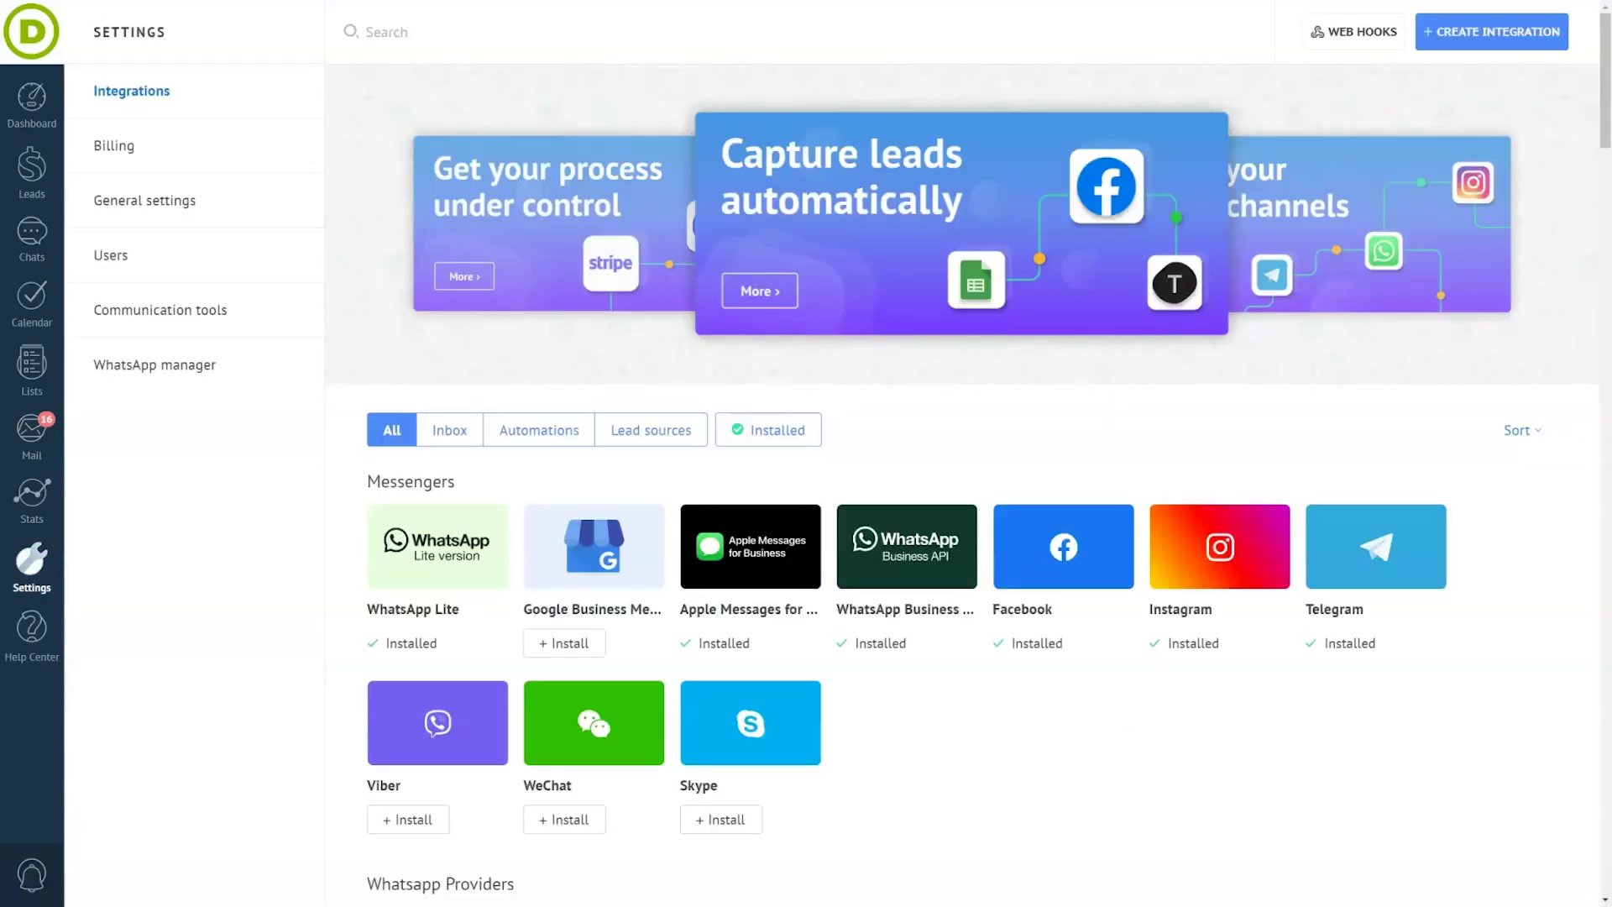
{"action": "left_click", "coordinate": [222, 302]}
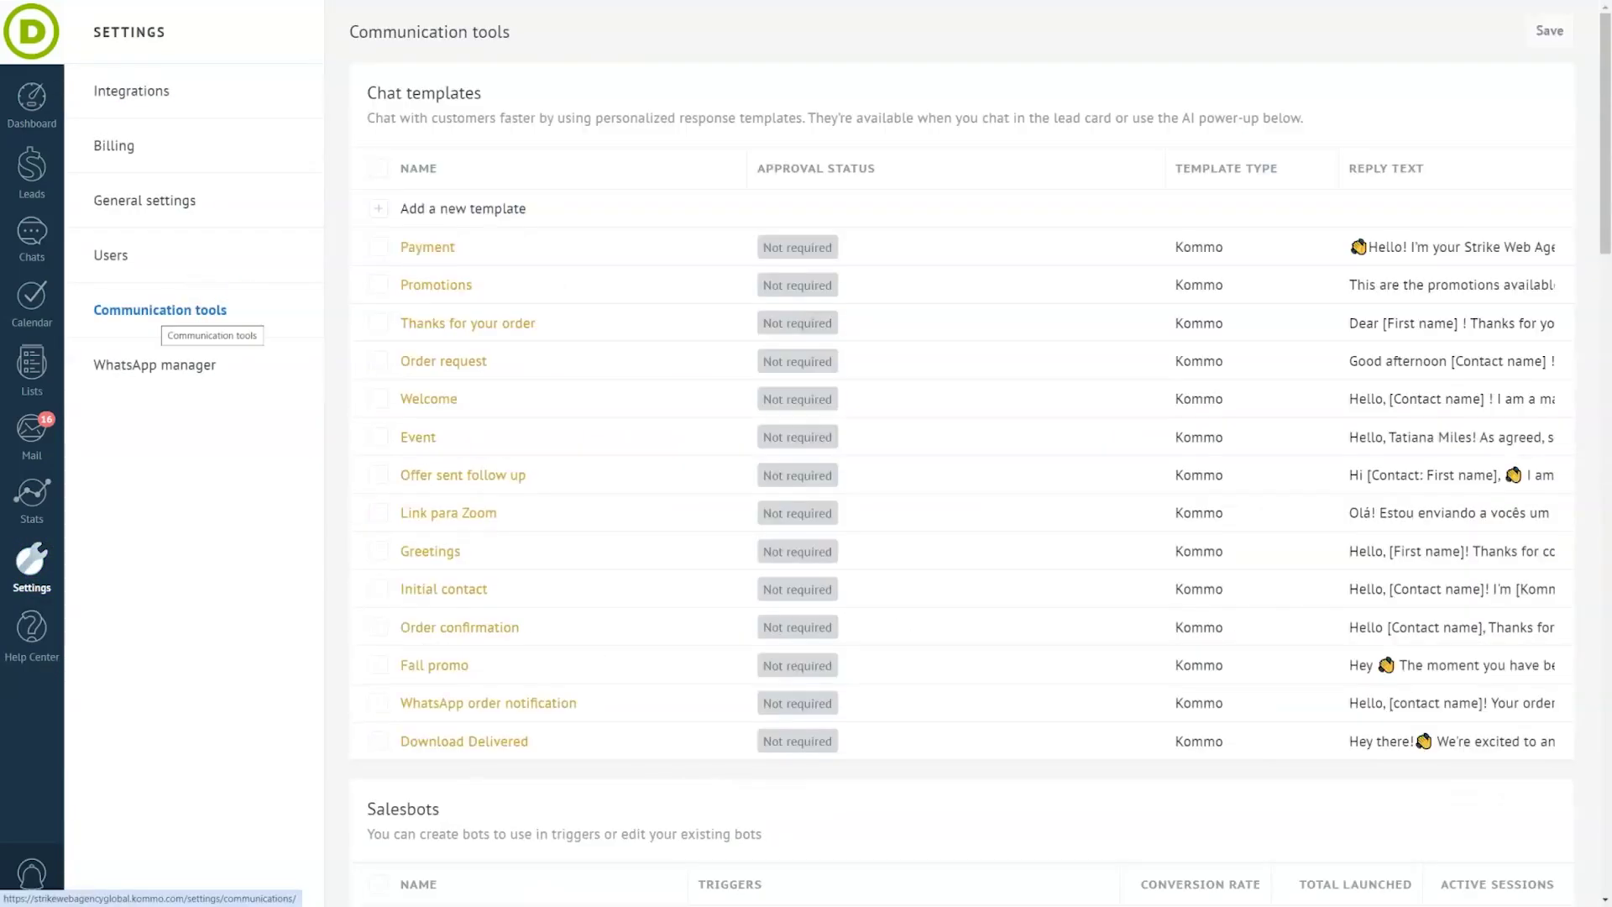
{"action": "scroll", "coordinate": [962, 453], "scroll_direction": "down", "scroll_amount": 2}
{"action": "scroll", "coordinate": [414, 697], "scroll_direction": "down", "scroll_amount": 2}
{"action": "left_click", "coordinate": [421, 690]}
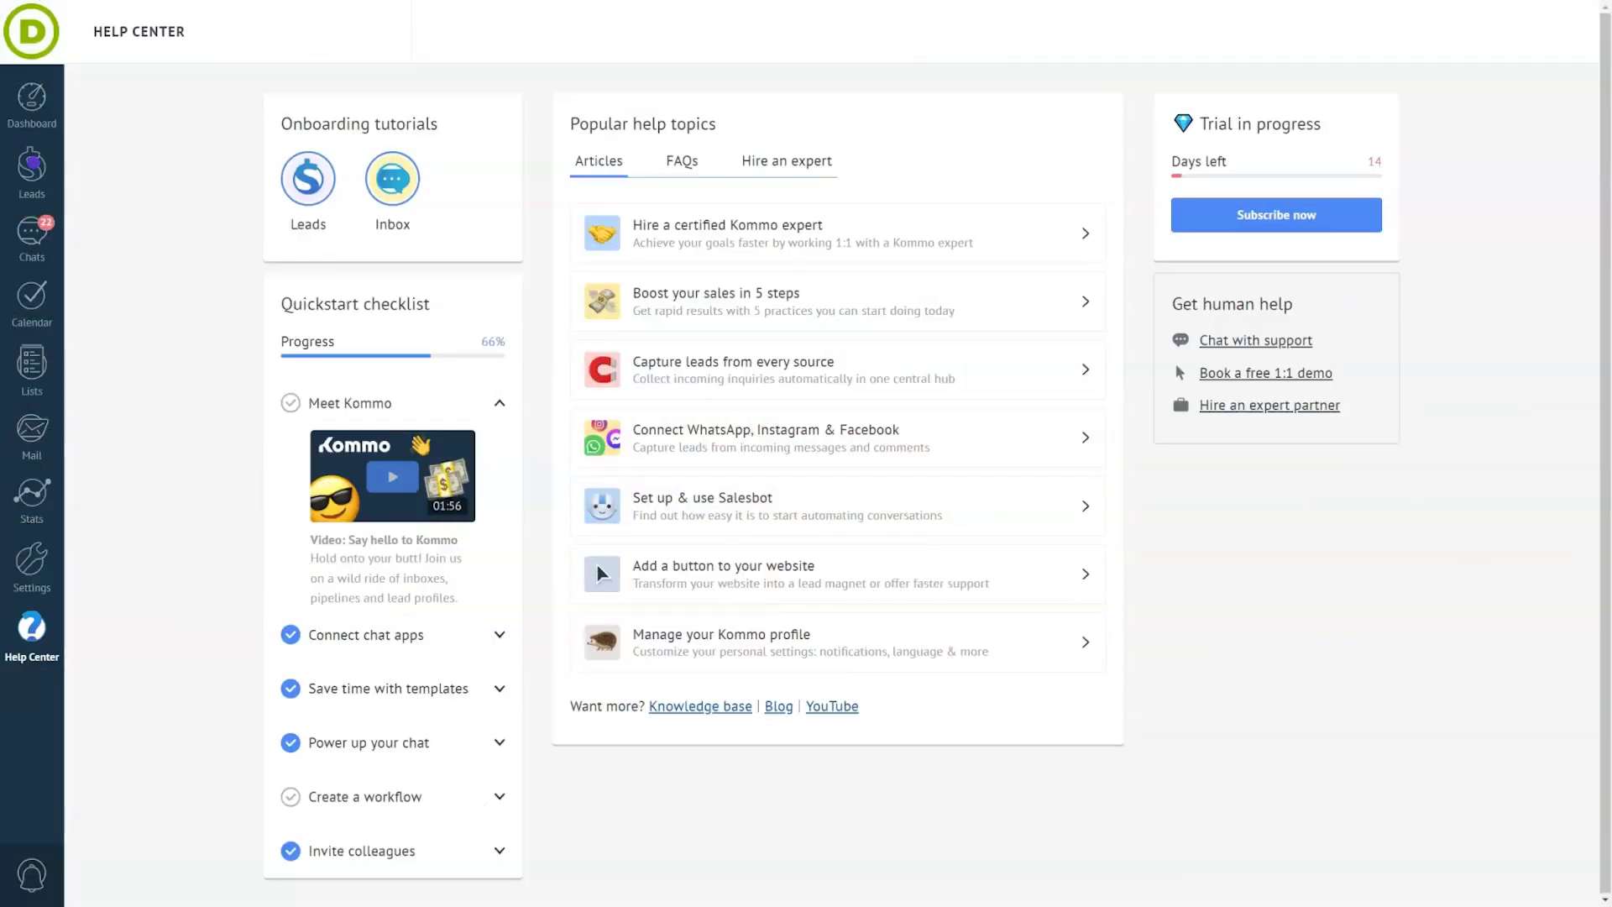
- Open the leads pipeline's automation view with its stages and lead sources
{"action": "left_click", "coordinate": [32, 168]}
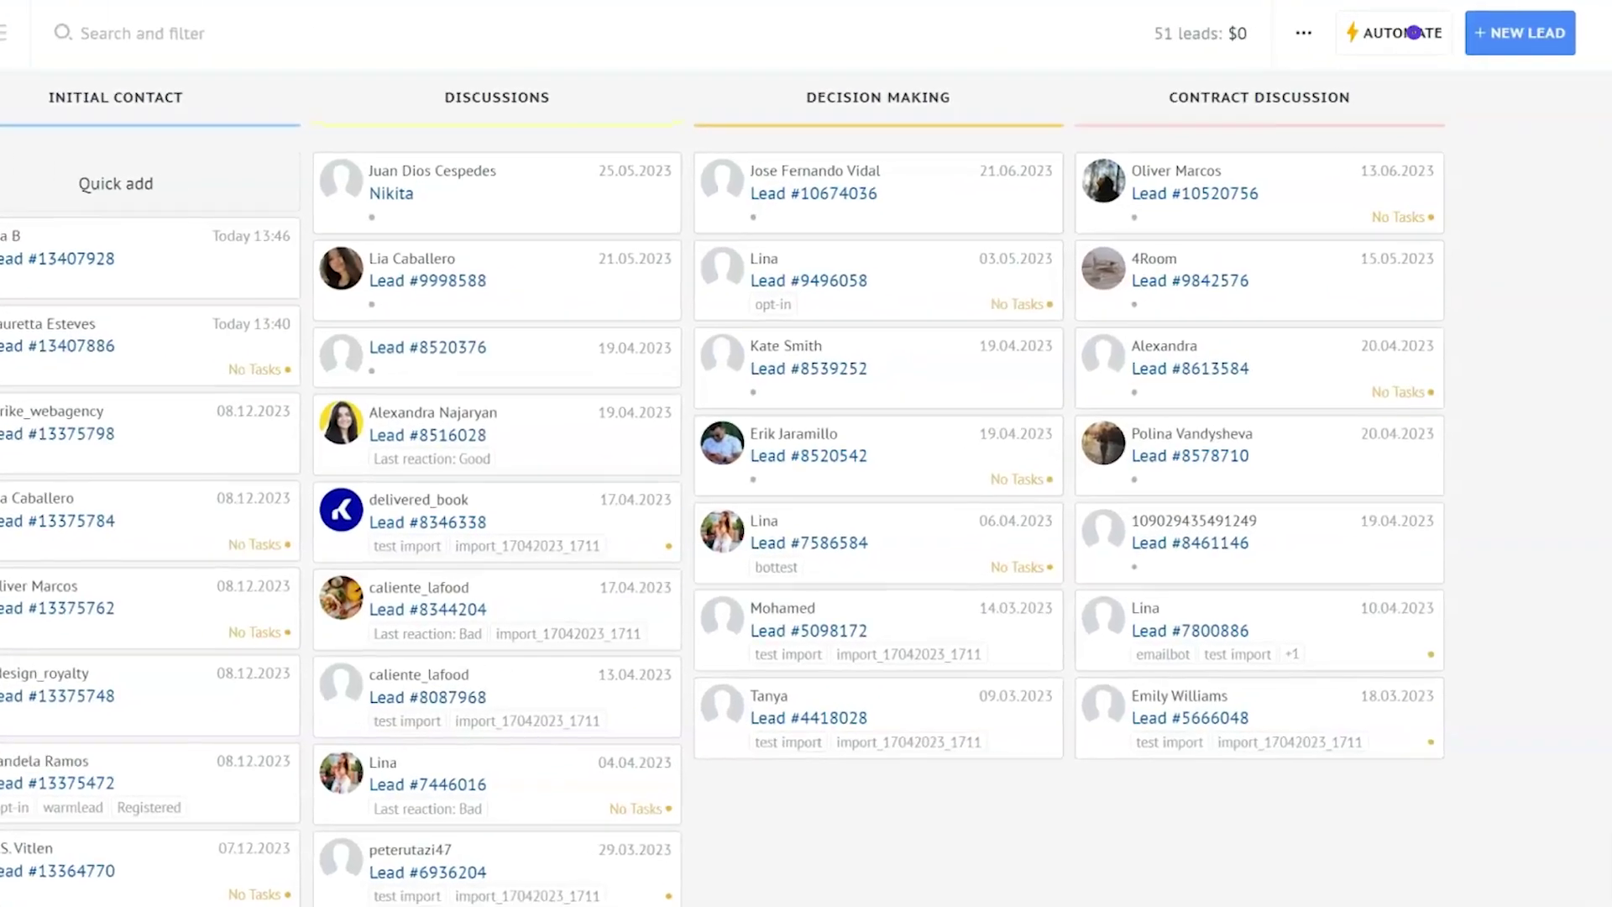
{"action": "left_click", "coordinate": [1396, 34]}
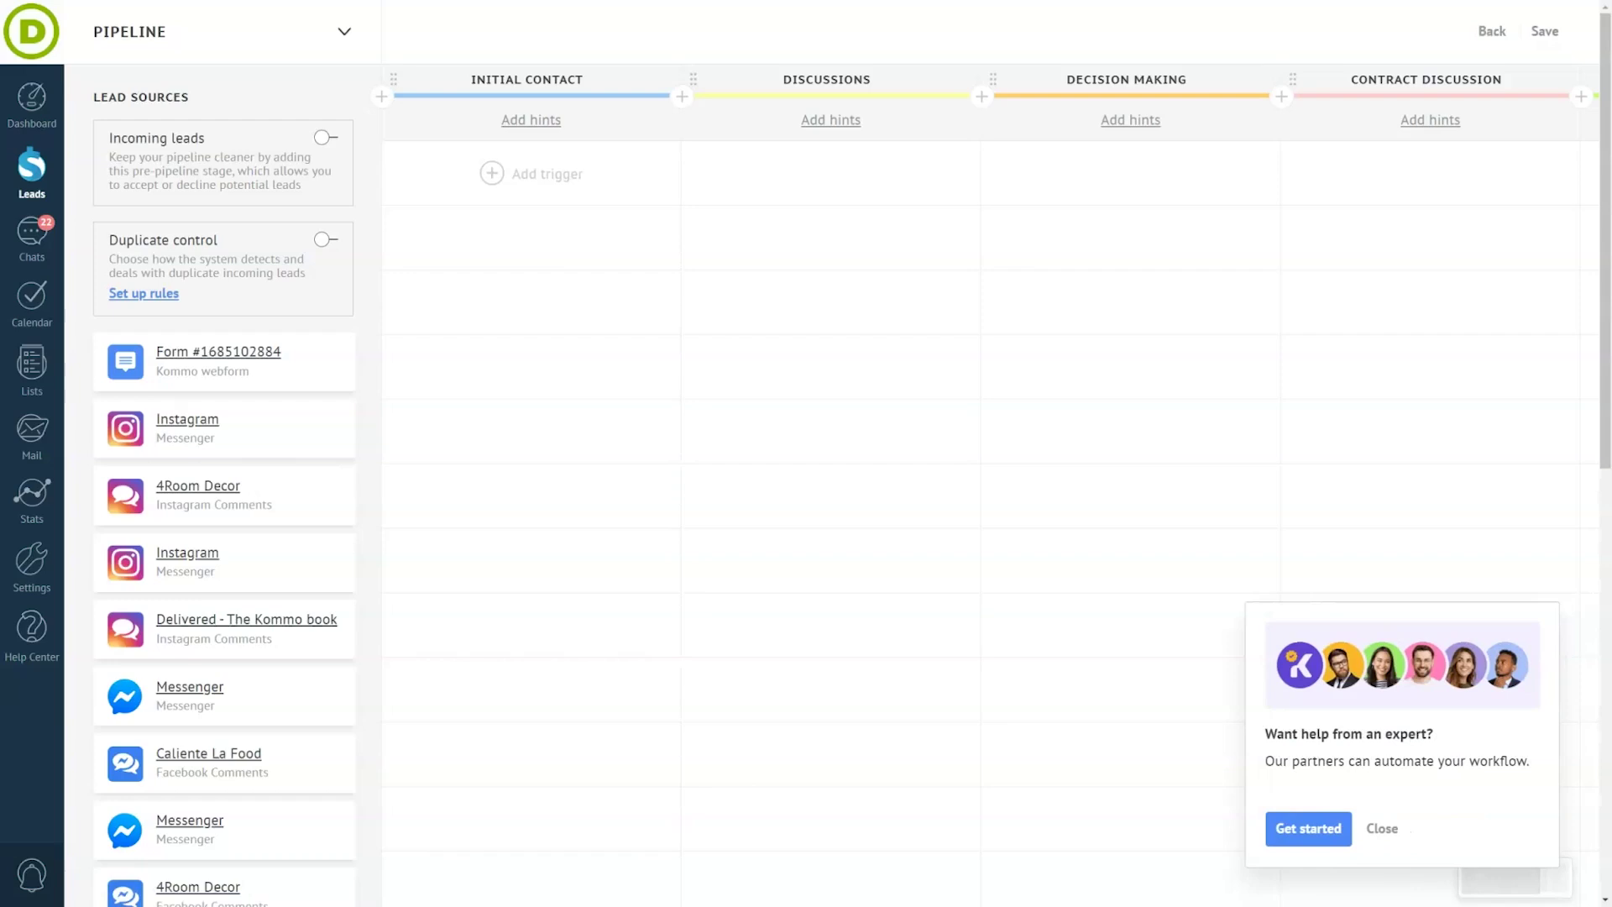
- Add a Salesbot trigger to Initial Contact and browse its firing conditions
{"action": "left_click", "coordinate": [527, 169]}
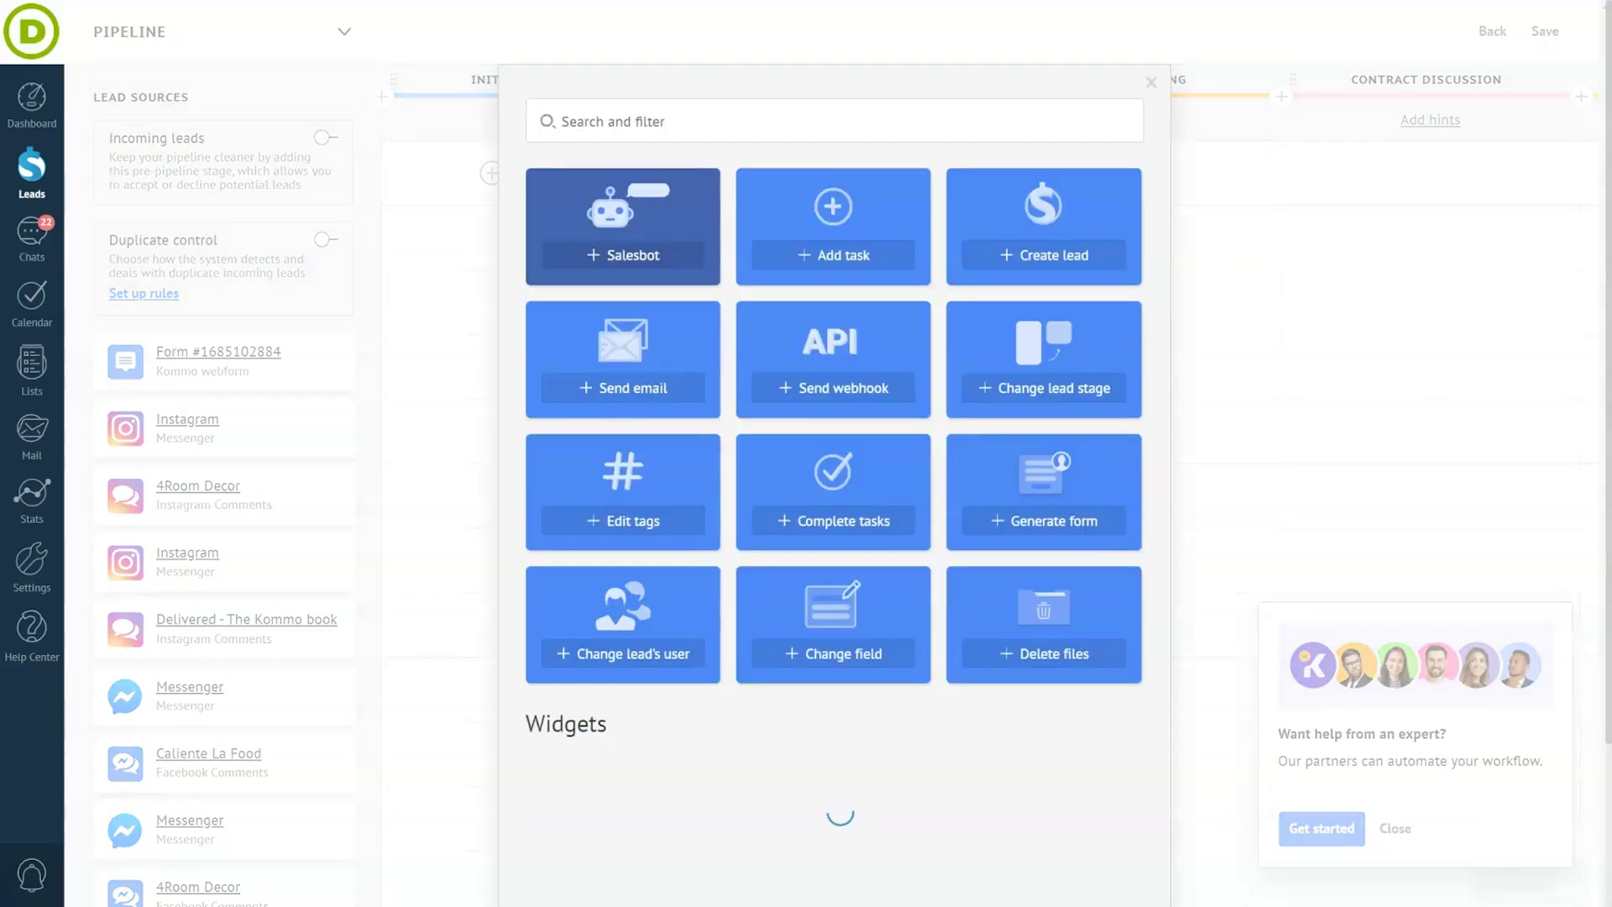
{"action": "left_click", "coordinate": [640, 255]}
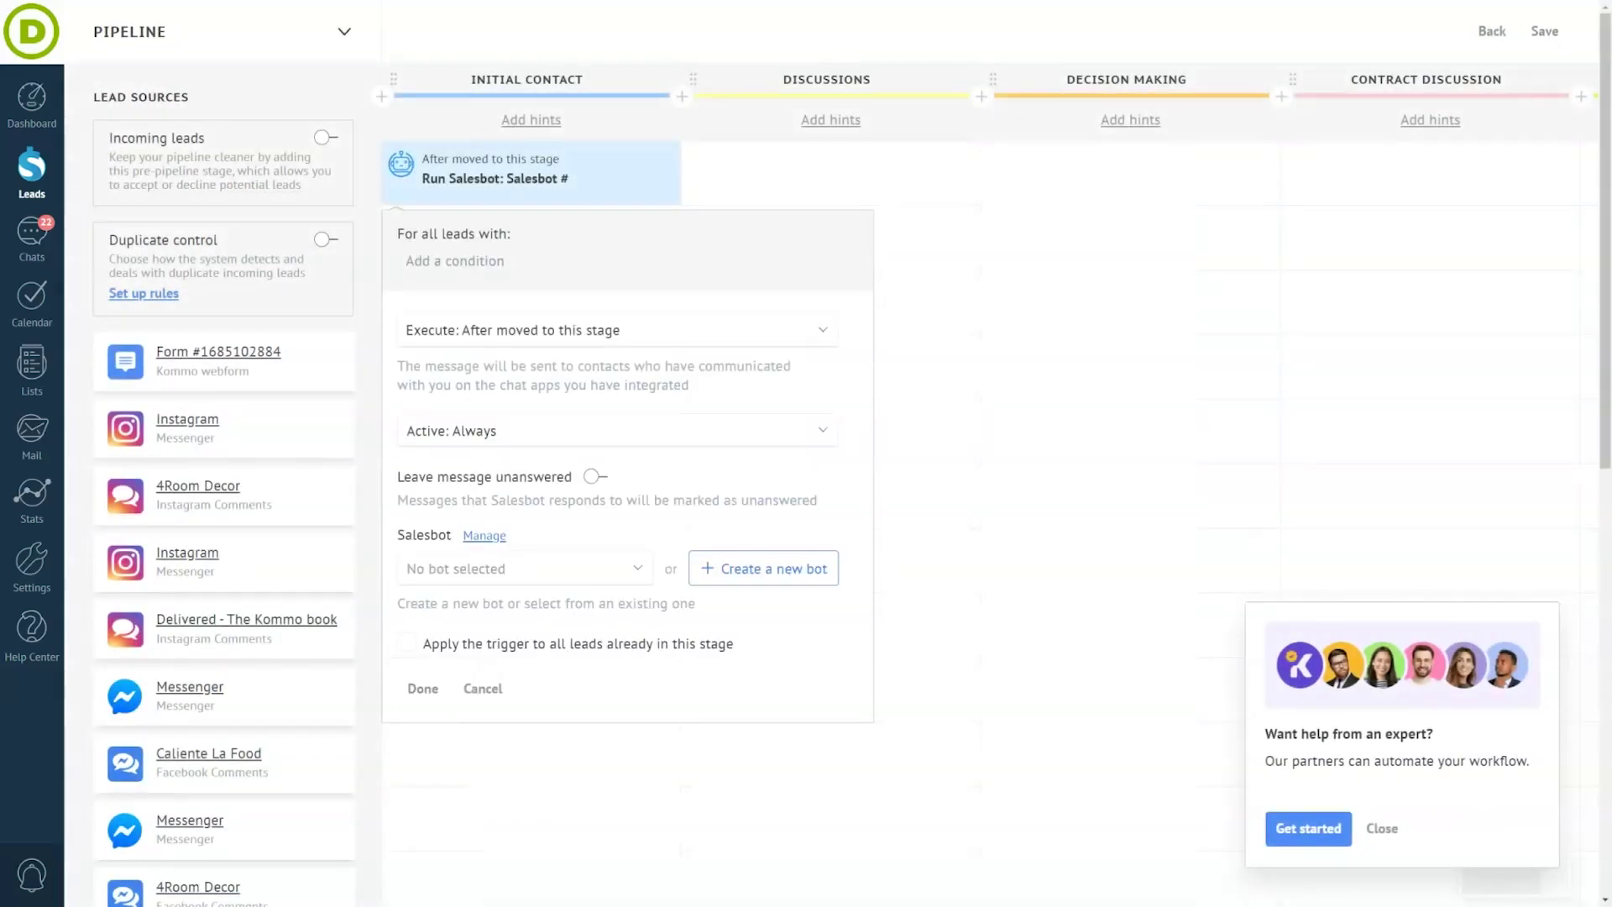
{"action": "left_click", "coordinate": [816, 325]}
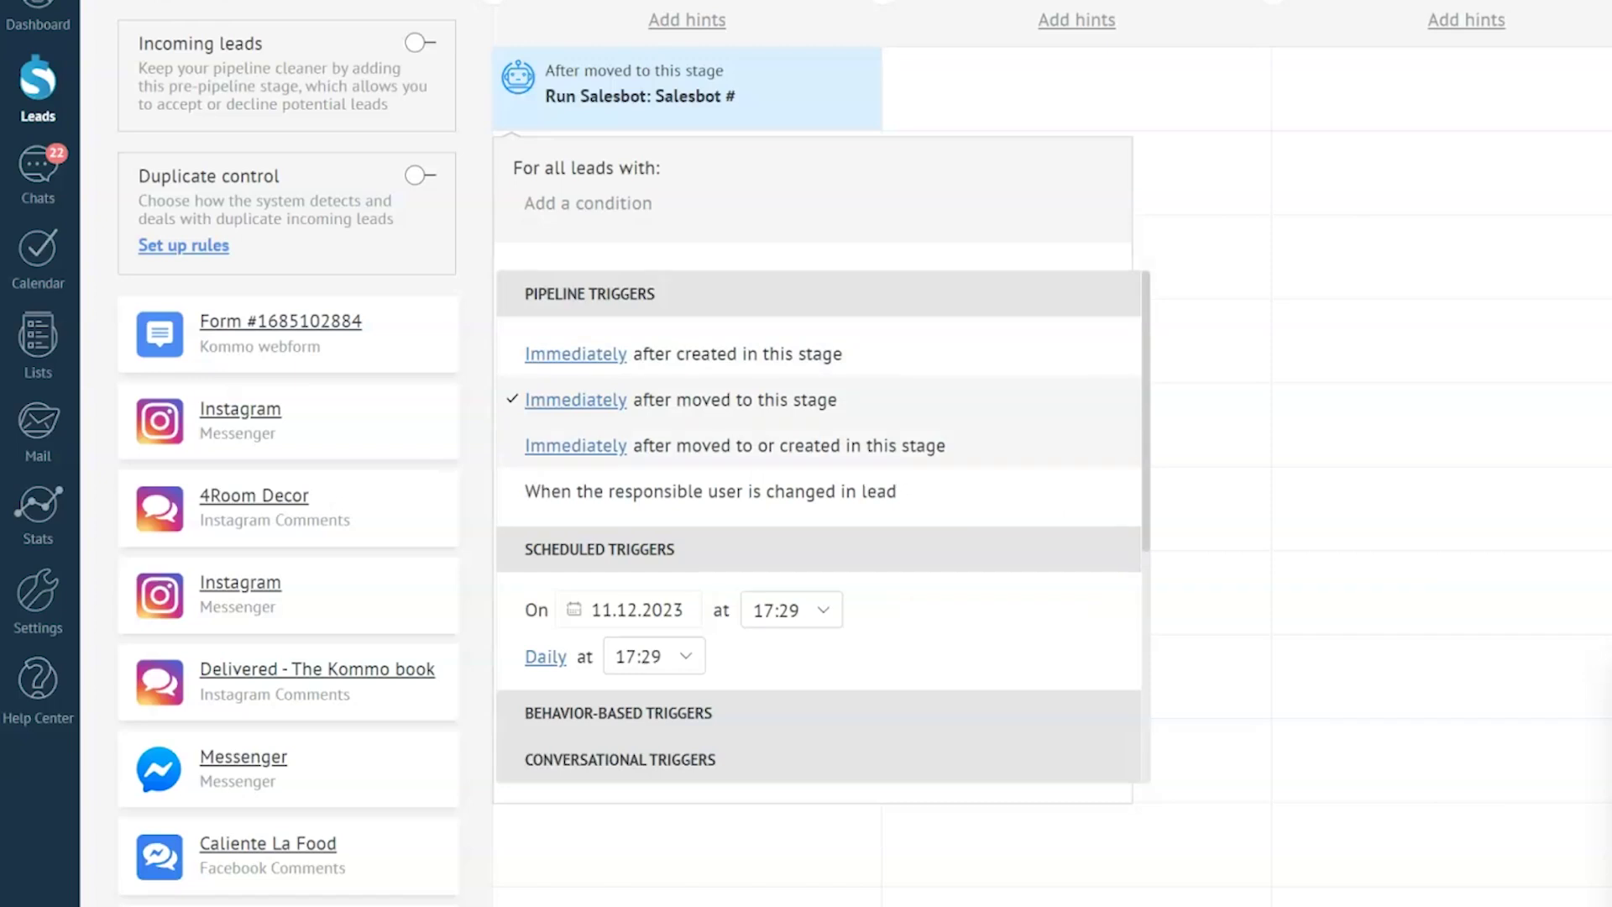
{"action": "scroll", "coordinate": [819, 521], "scroll_direction": "down", "scroll_amount": 1}
{"action": "scroll", "coordinate": [819, 529], "scroll_direction": "down", "scroll_amount": 1}
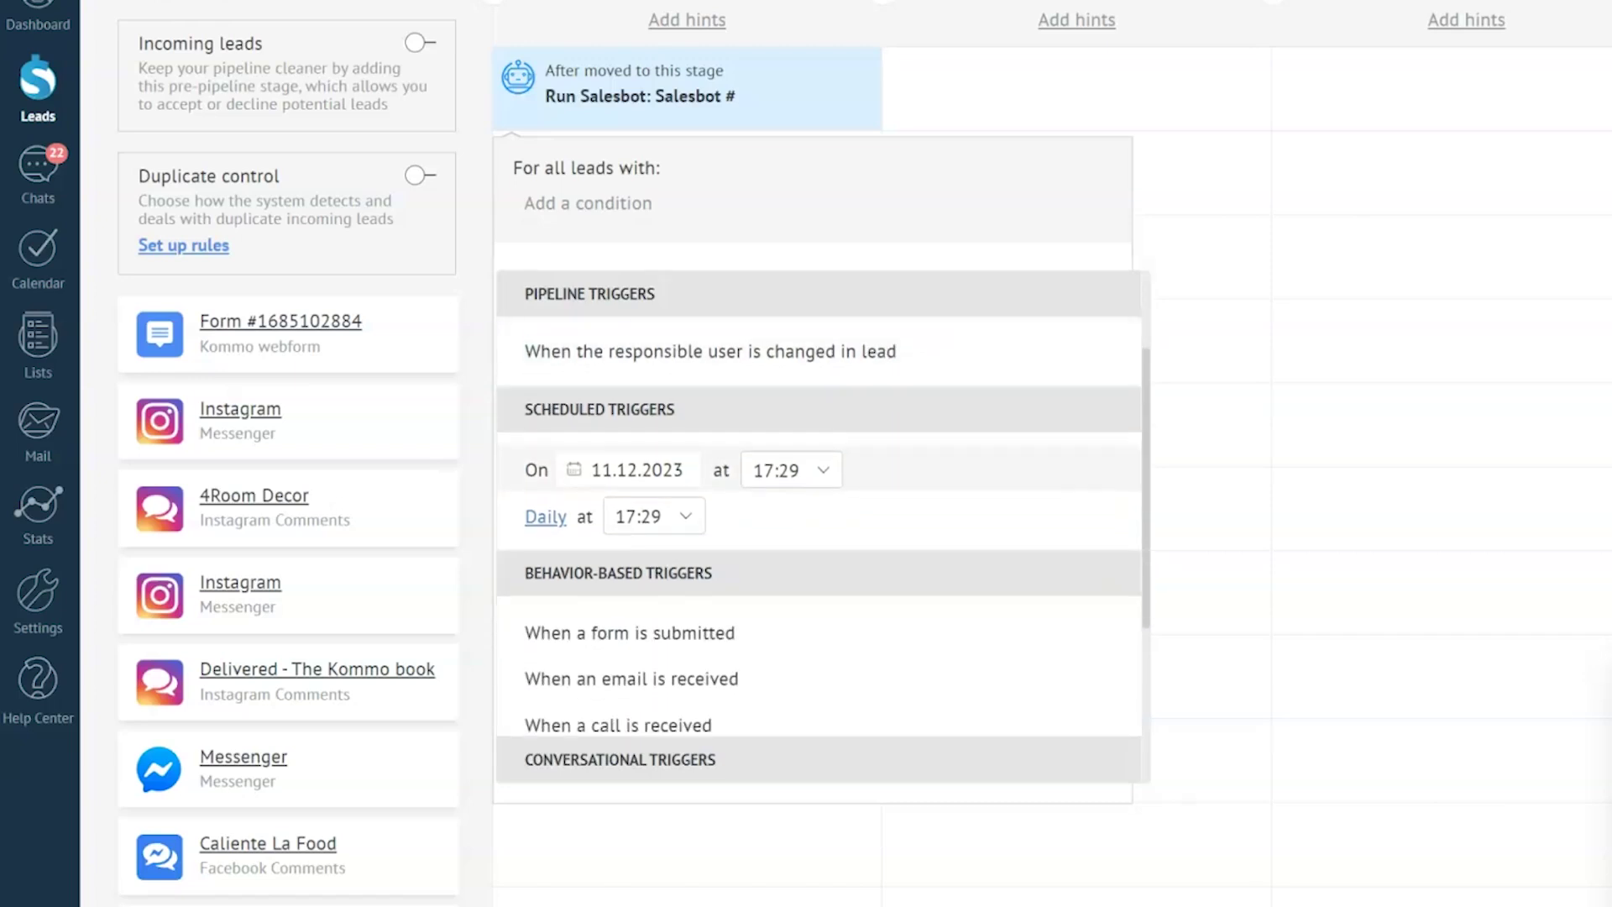
{"action": "scroll", "coordinate": [819, 466], "scroll_direction": "down", "scroll_amount": 1}
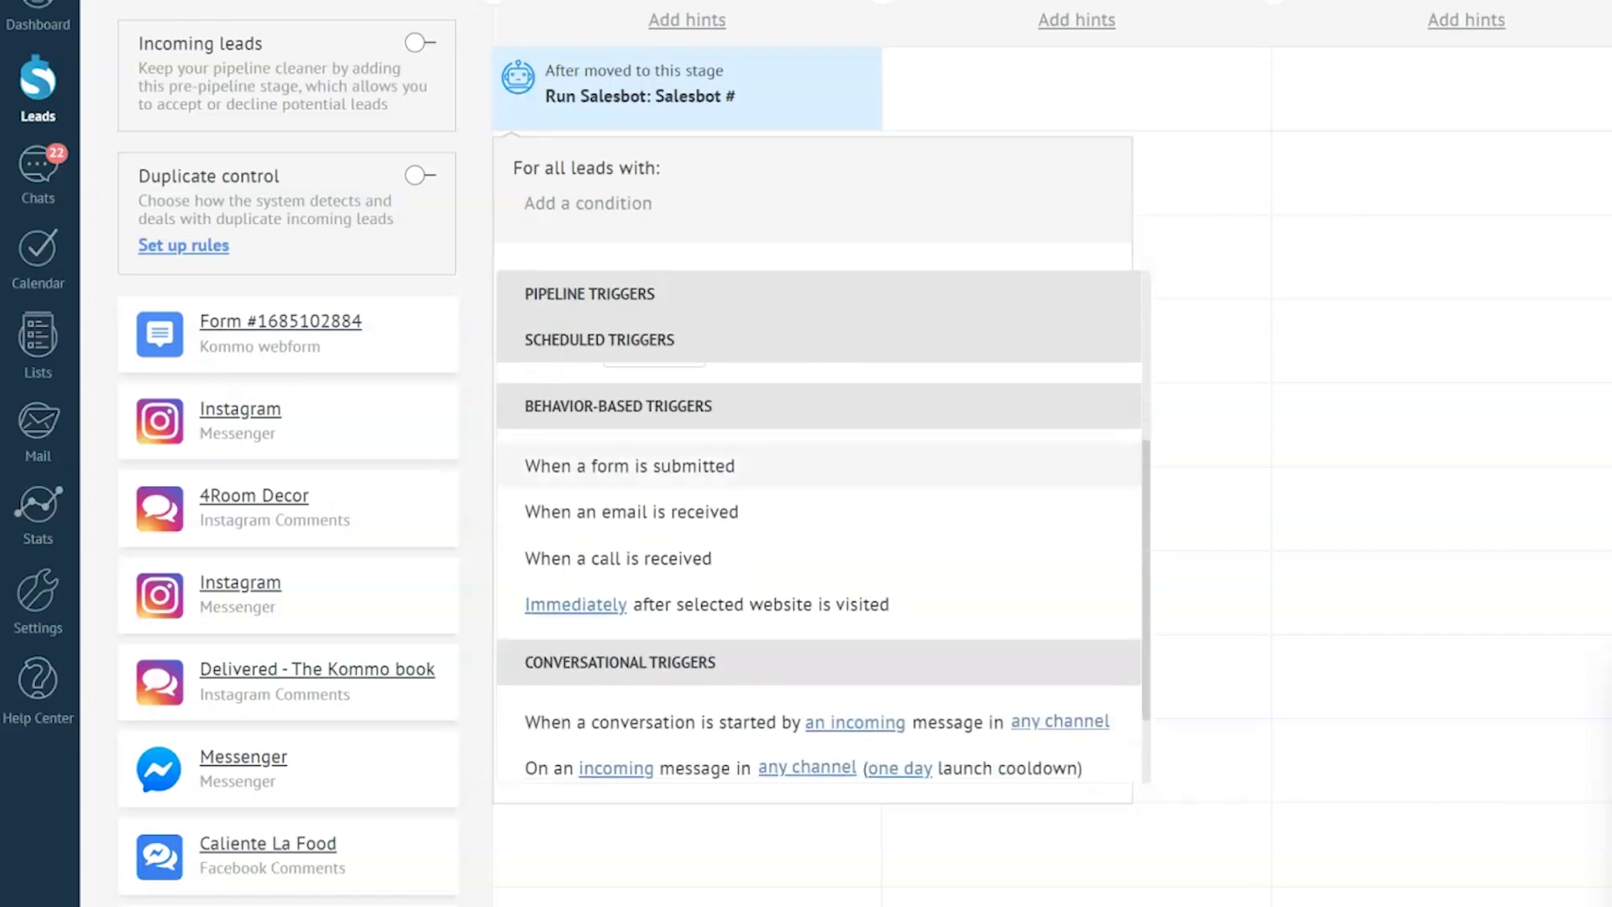
{"action": "scroll", "coordinate": [819, 482], "scroll_direction": "down", "scroll_amount": 1}
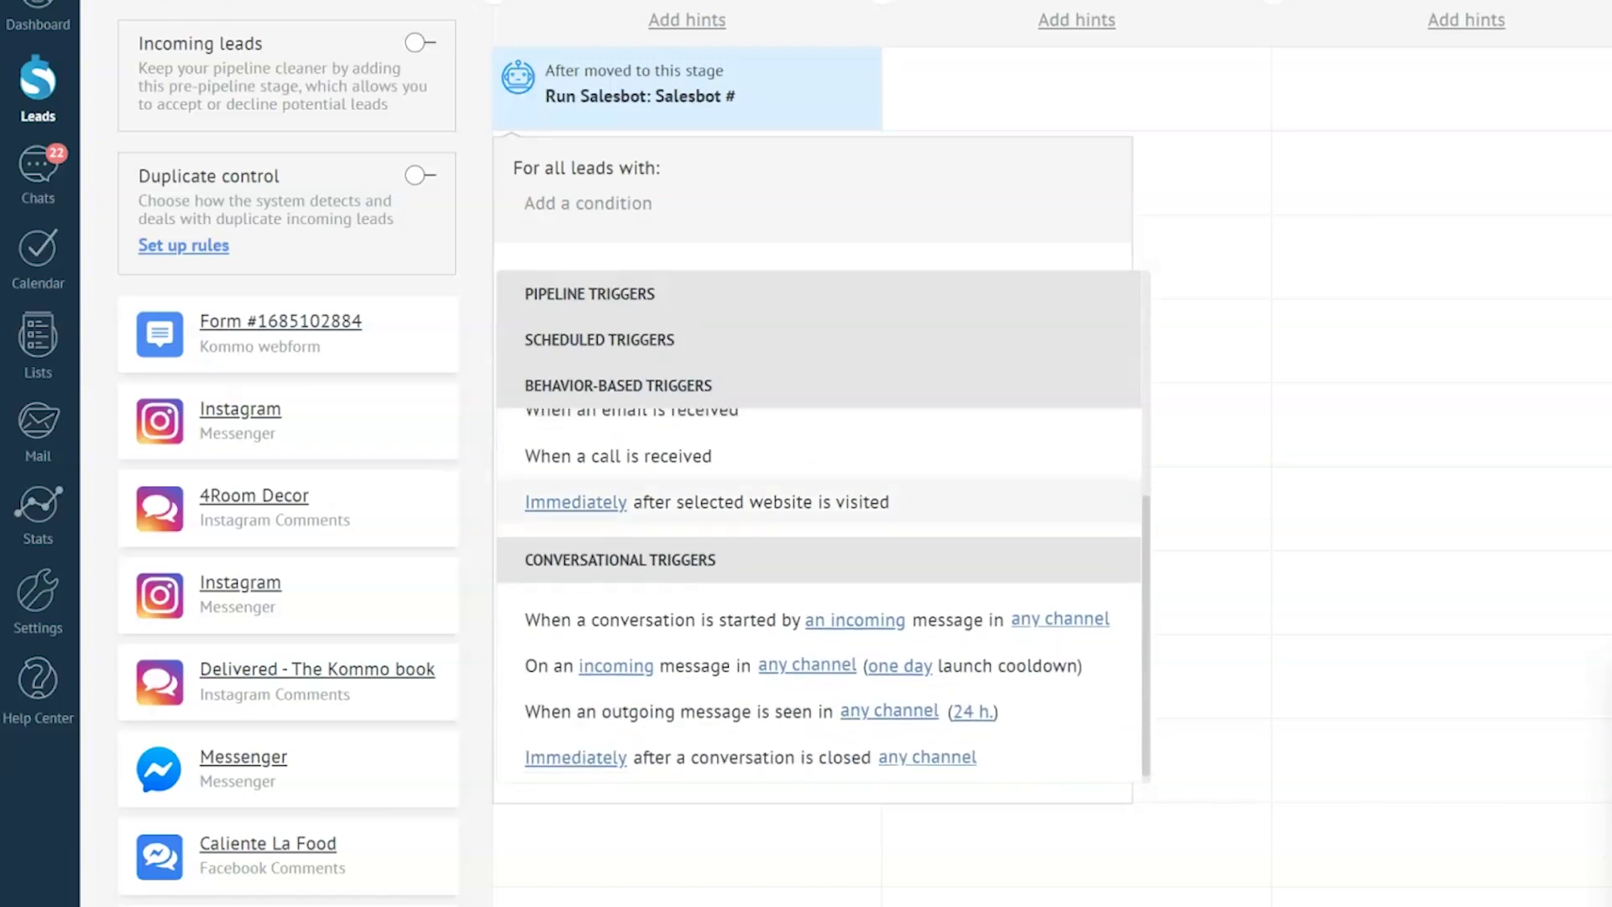
{"action": "scroll", "coordinate": [818, 588], "scroll_direction": "down", "scroll_amount": 1}
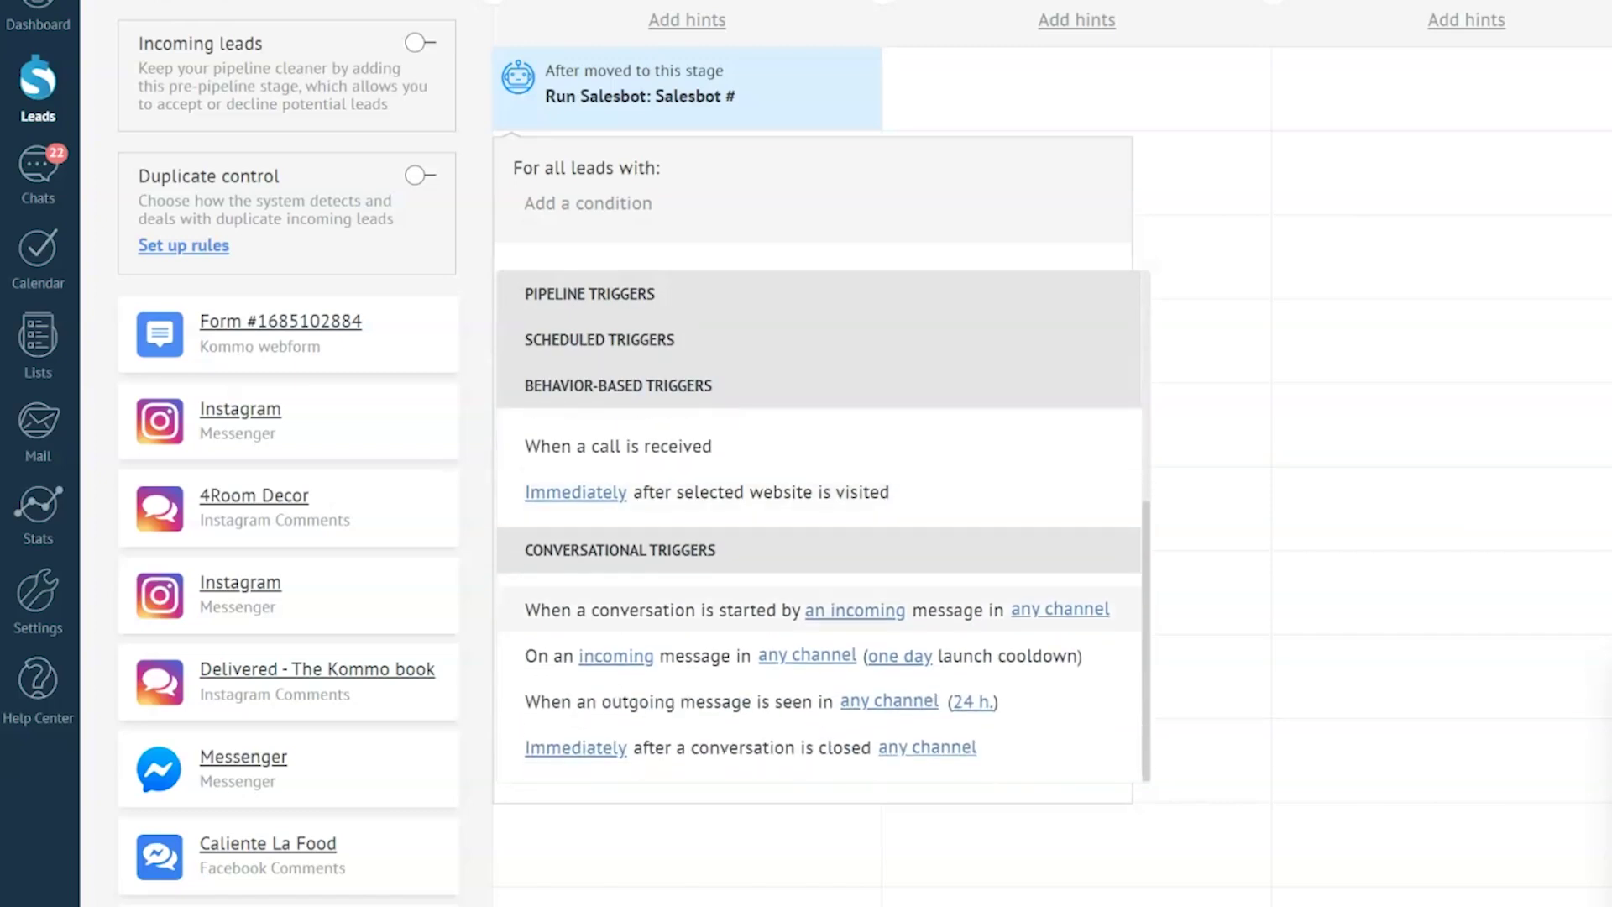
- Make the trigger fire when a conversation starts in the Salesbot channel, and confirm
{"action": "left_click", "coordinate": [1044, 606]}
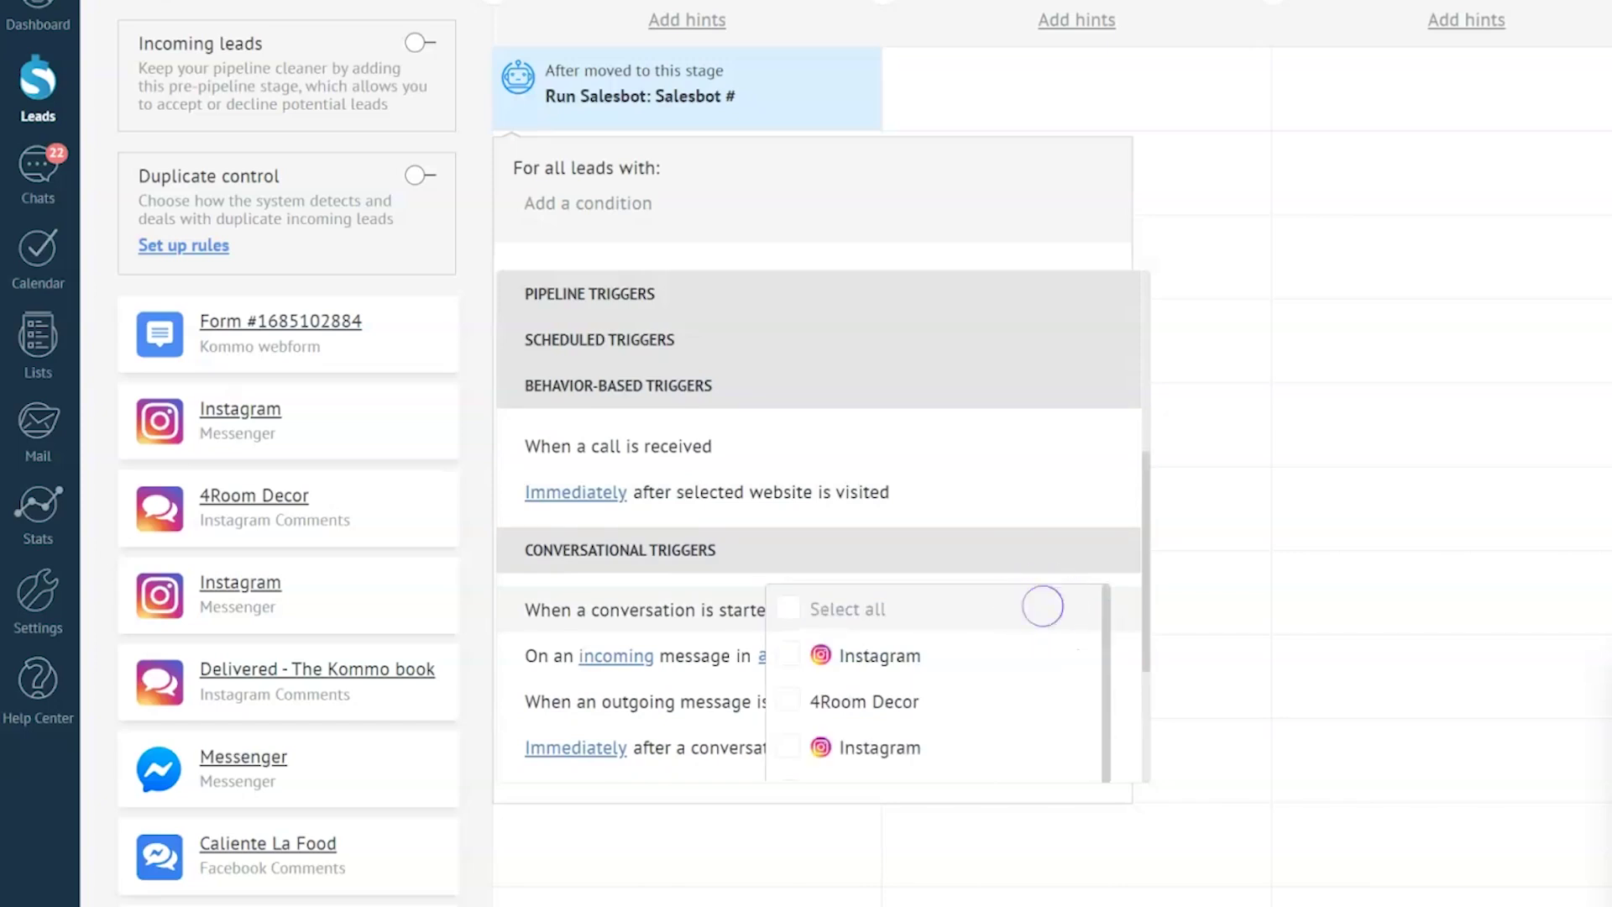
{"action": "scroll", "coordinate": [936, 680], "scroll_direction": "down", "scroll_amount": 1}
{"action": "scroll", "coordinate": [936, 680], "scroll_direction": "down", "scroll_amount": 5}
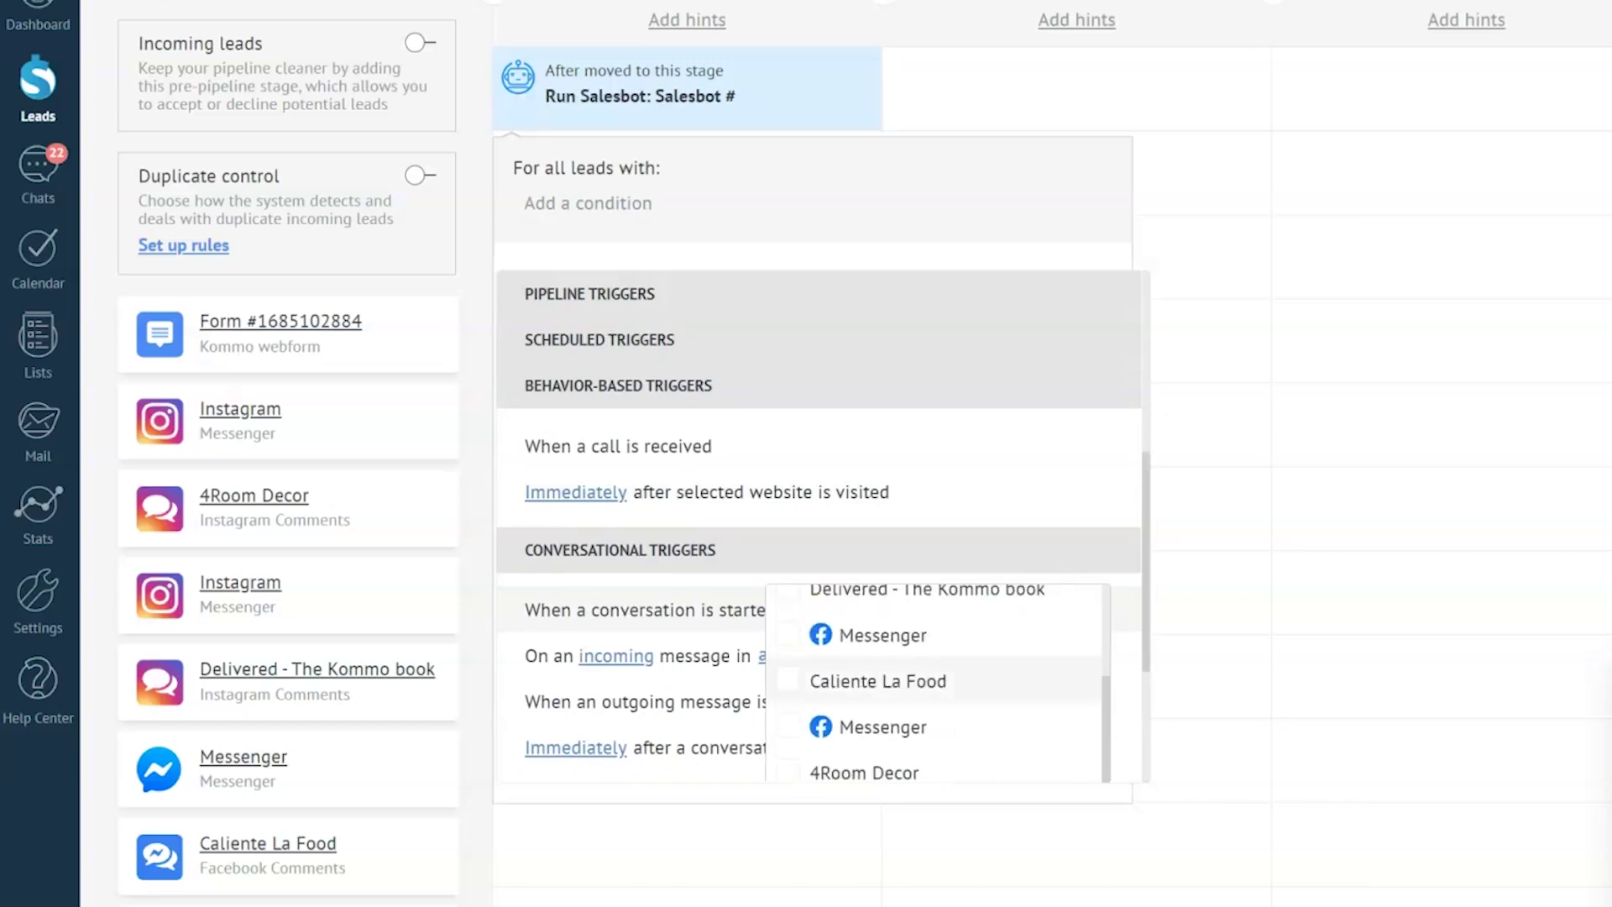
{"action": "left_click", "coordinate": [789, 706]}
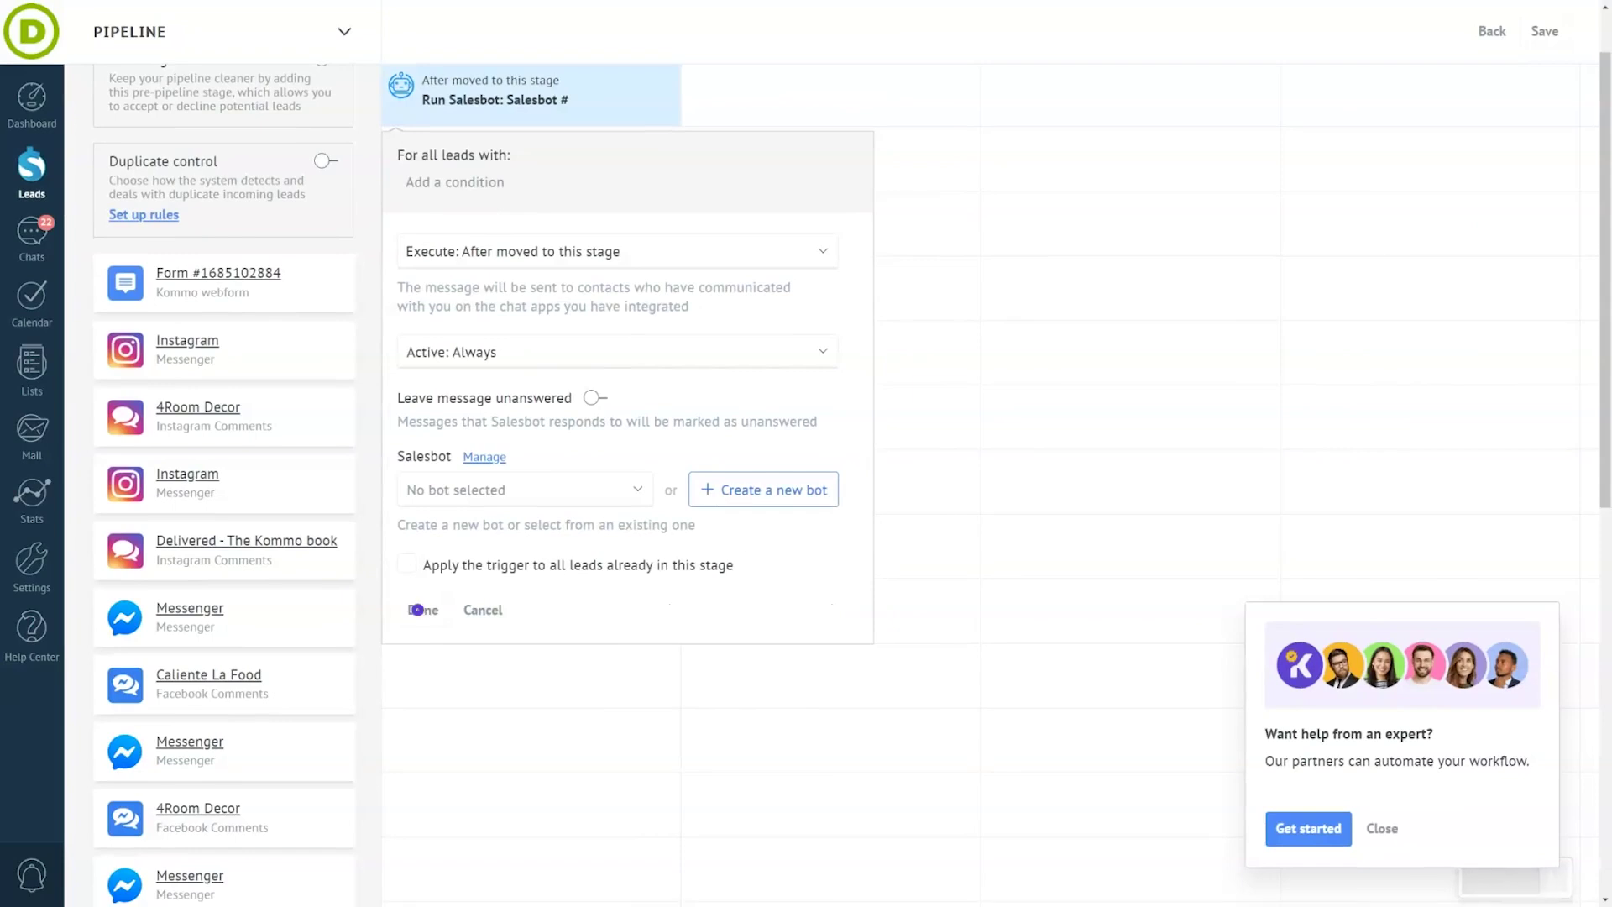
{"action": "left_click", "coordinate": [417, 610]}
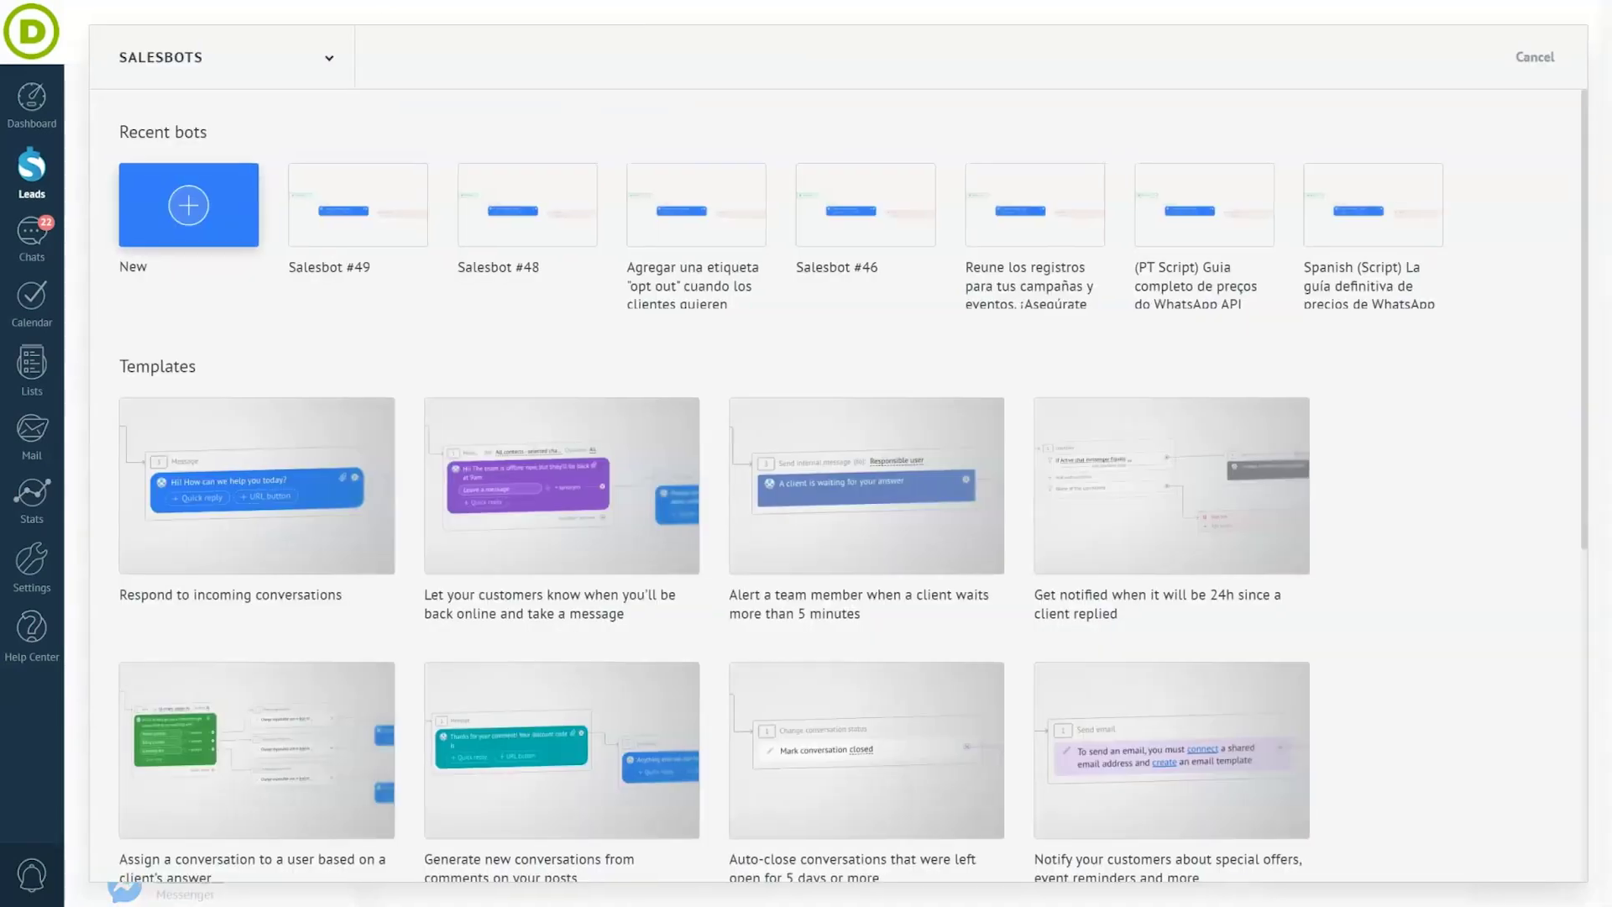
- Create a blank Salesbot #50 from the New tile
{"action": "left_click", "coordinate": [184, 217]}
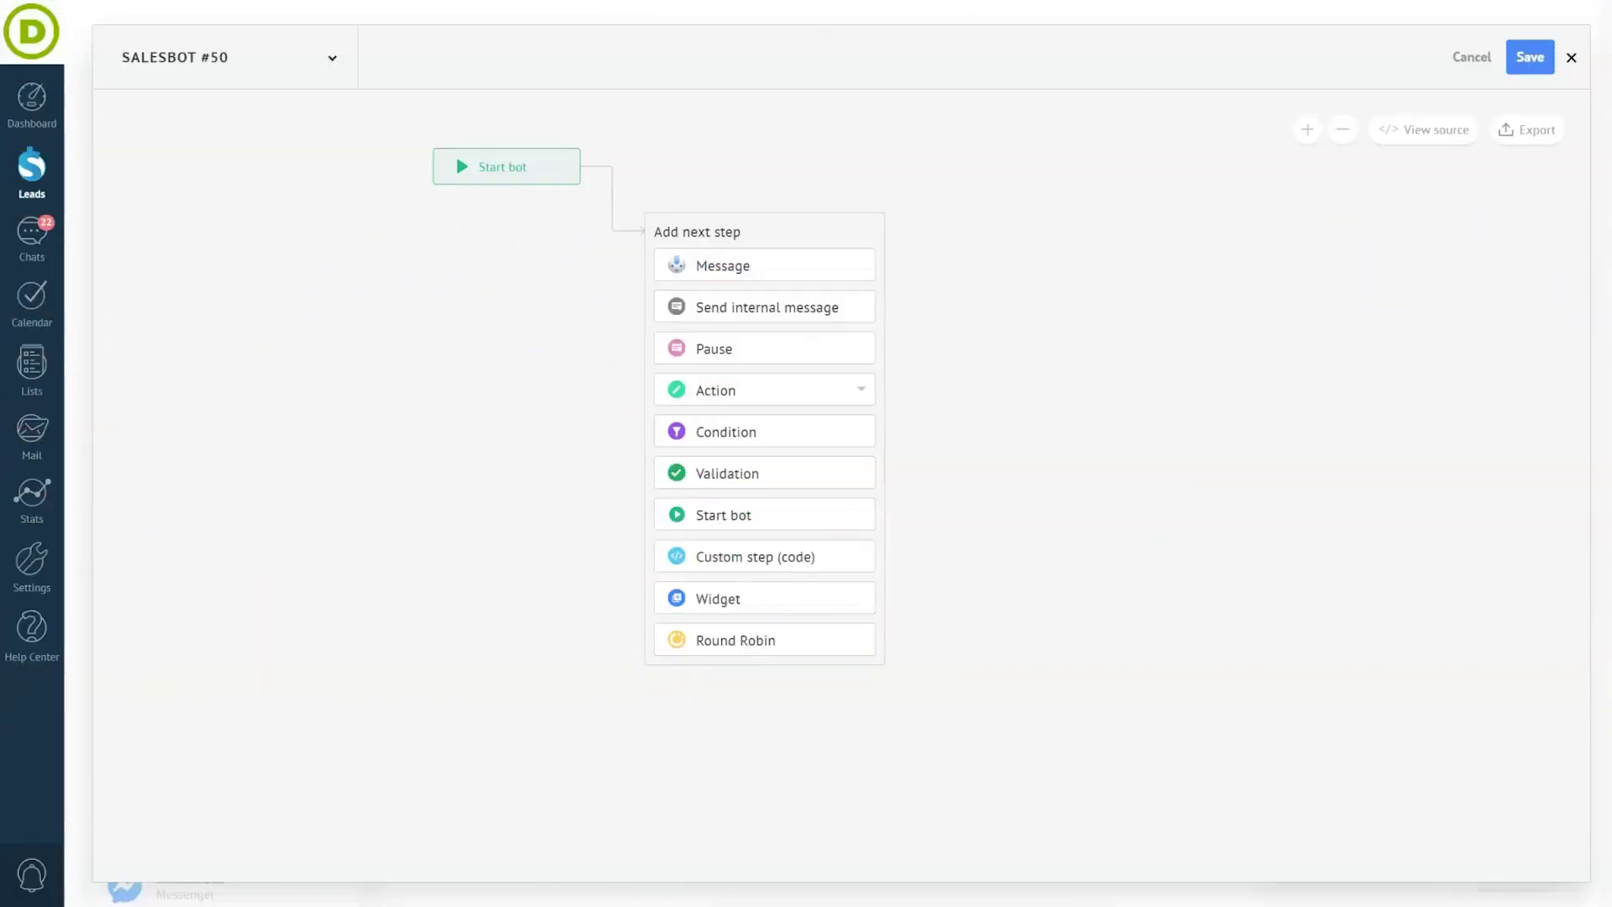
- Add greeting 'Hey! How can I help you' with quick replies Service promotions (synonym 'promotions'), Our services, Tech support
{"action": "left_click", "coordinate": [734, 263]}
{"action": "type", "text": "Hey! How can I help you"}
{"action": "left_click", "coordinate": [730, 296]}
{"action": "type", "text": "Service promotions"}
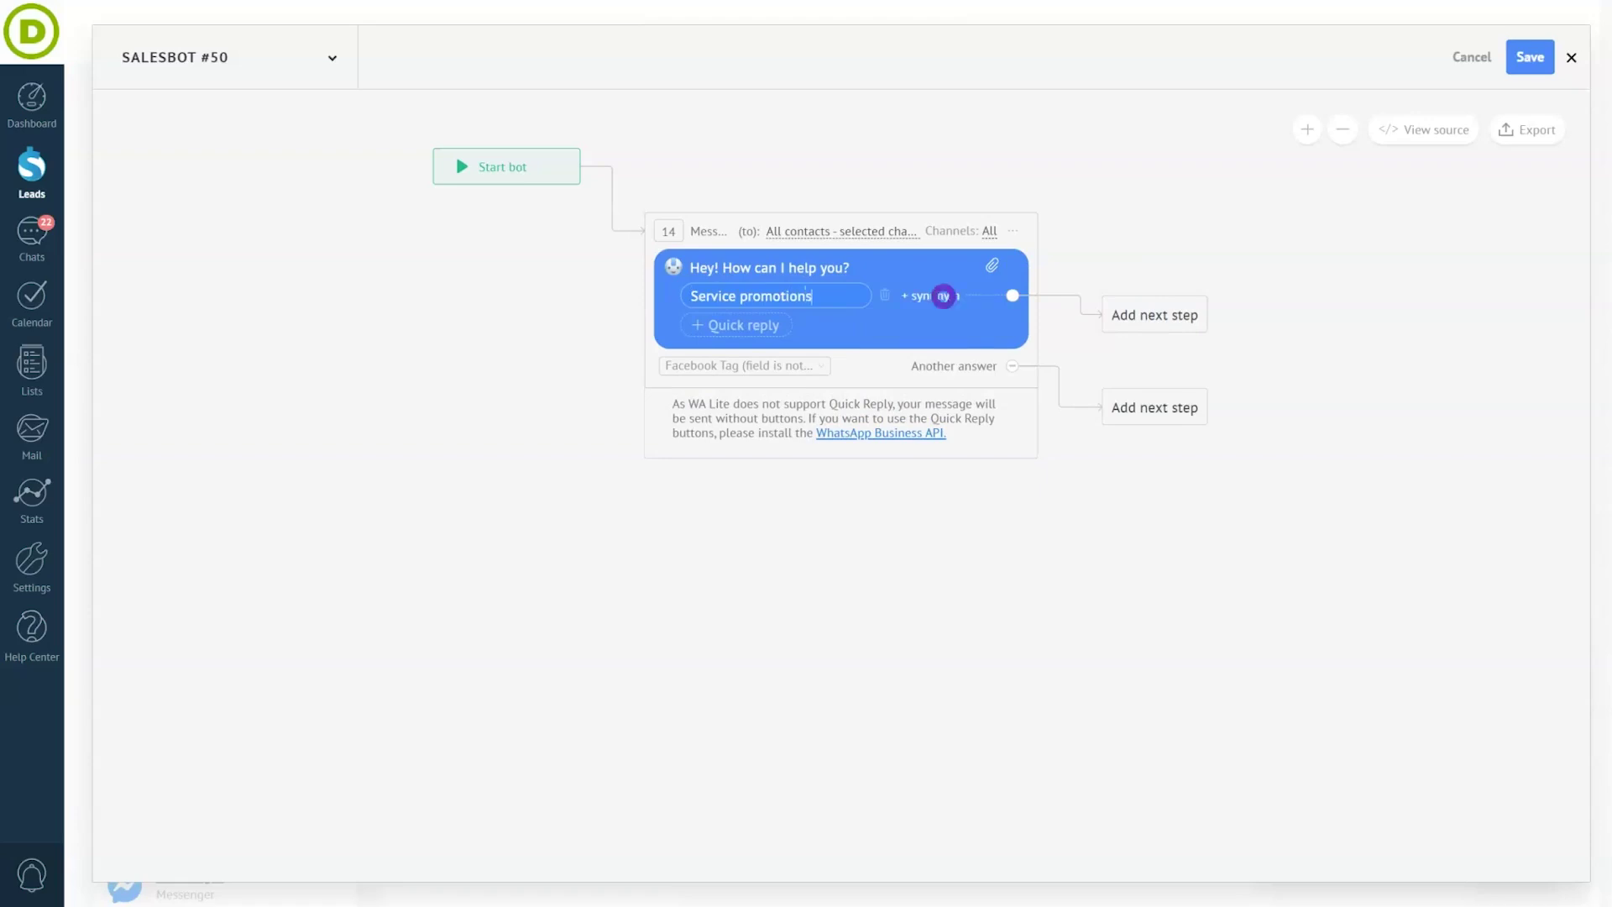
{"action": "left_click", "coordinate": [932, 296]}
{"action": "type", "text": "promotions"}
{"action": "key", "text": "Return"}
{"action": "left_click", "coordinate": [730, 325]}
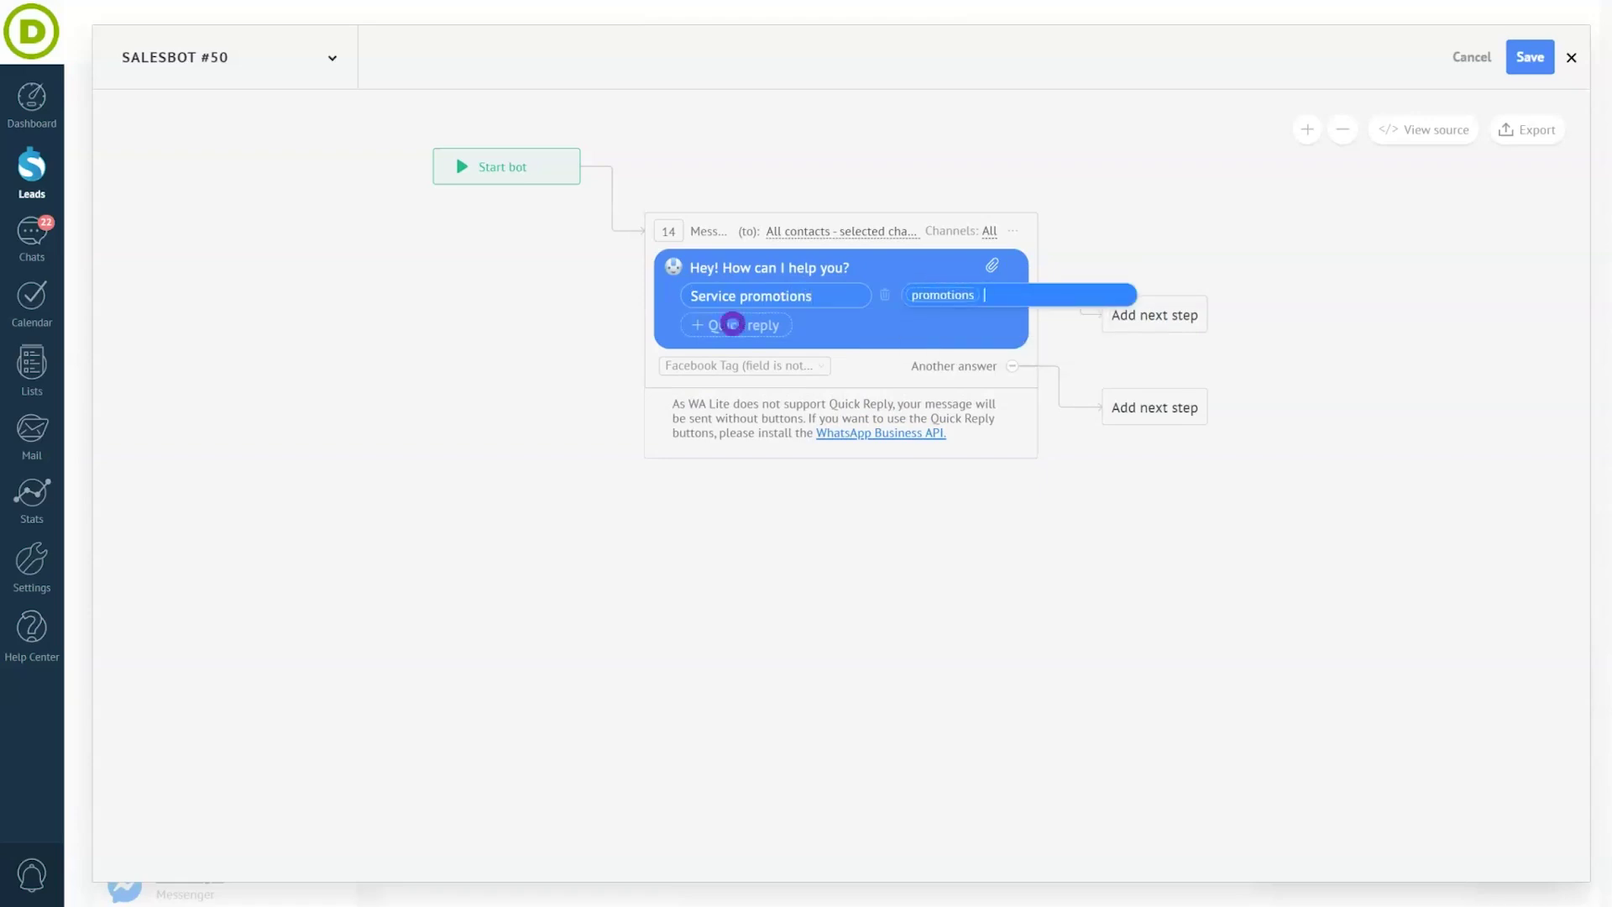
{"action": "type", "text": "Our services"}
{"action": "left_click", "coordinate": [732, 352]}
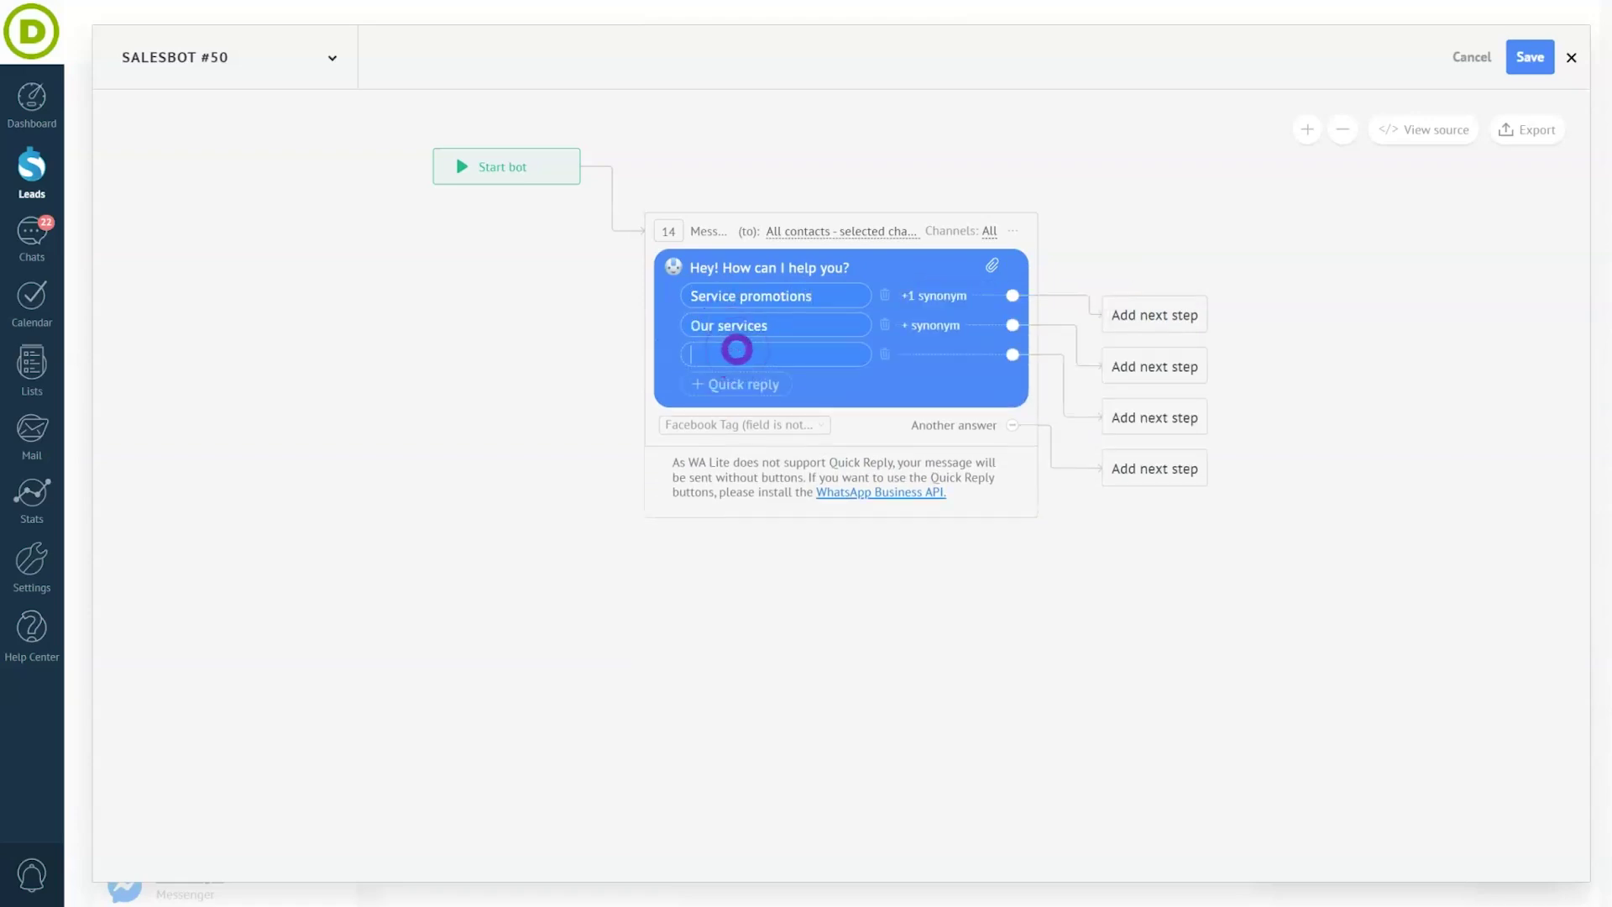
{"action": "type", "text": "Tech support"}
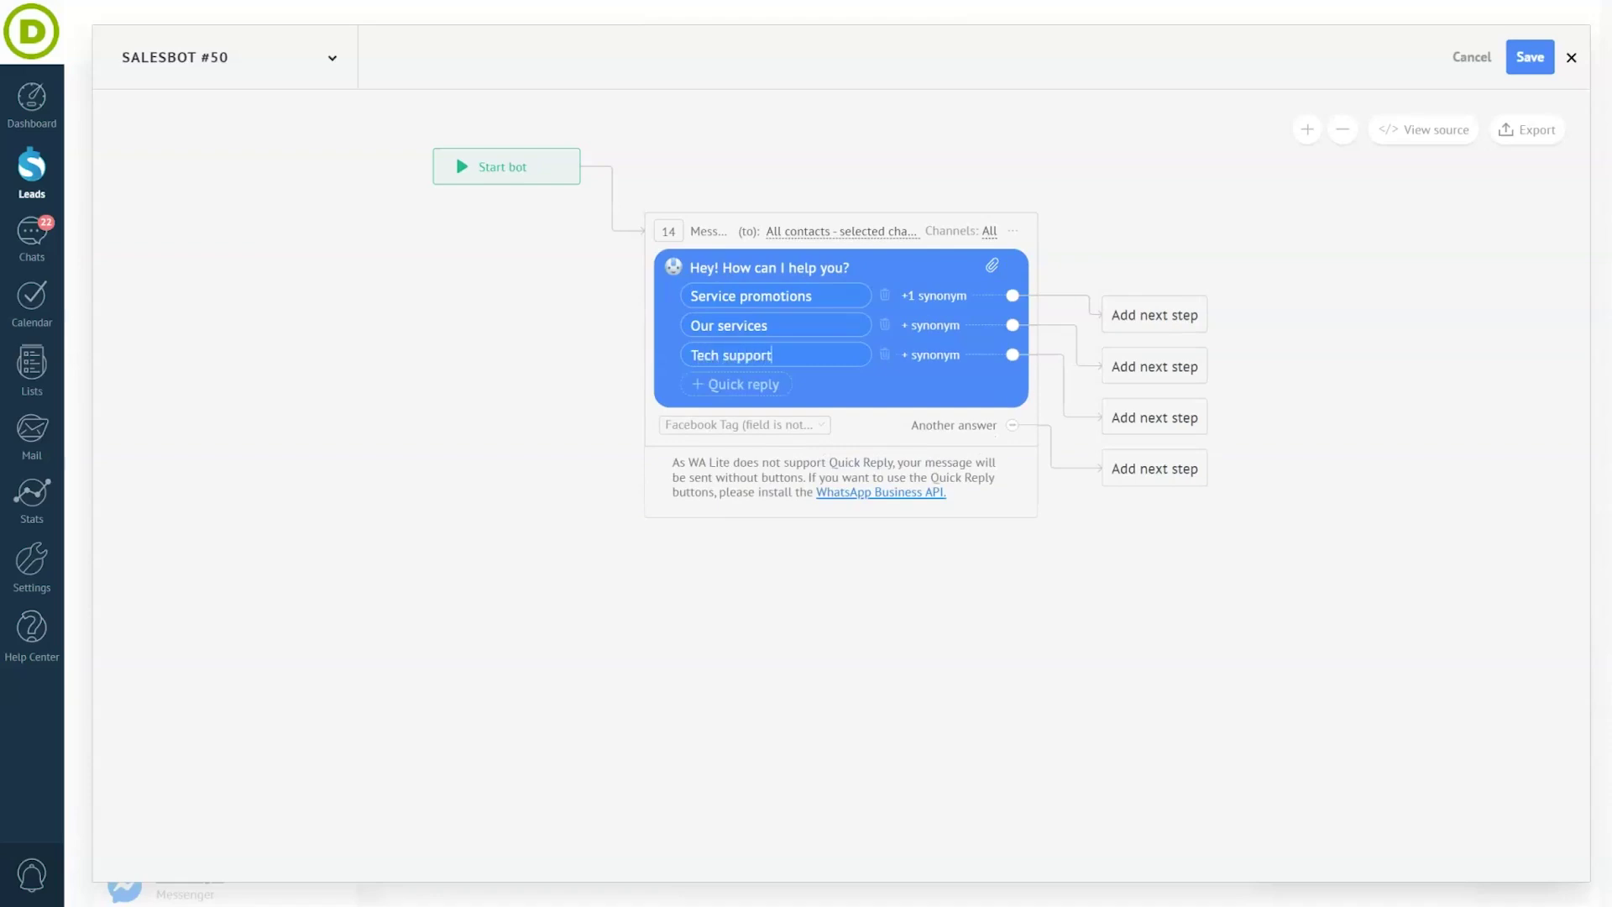
- Add a fallback message for other answers: 'Ugh huh, I'm not a wizard, I'm just learning...'
{"action": "left_click", "coordinate": [1152, 470]}
{"action": "left_click", "coordinate": [1170, 502]}
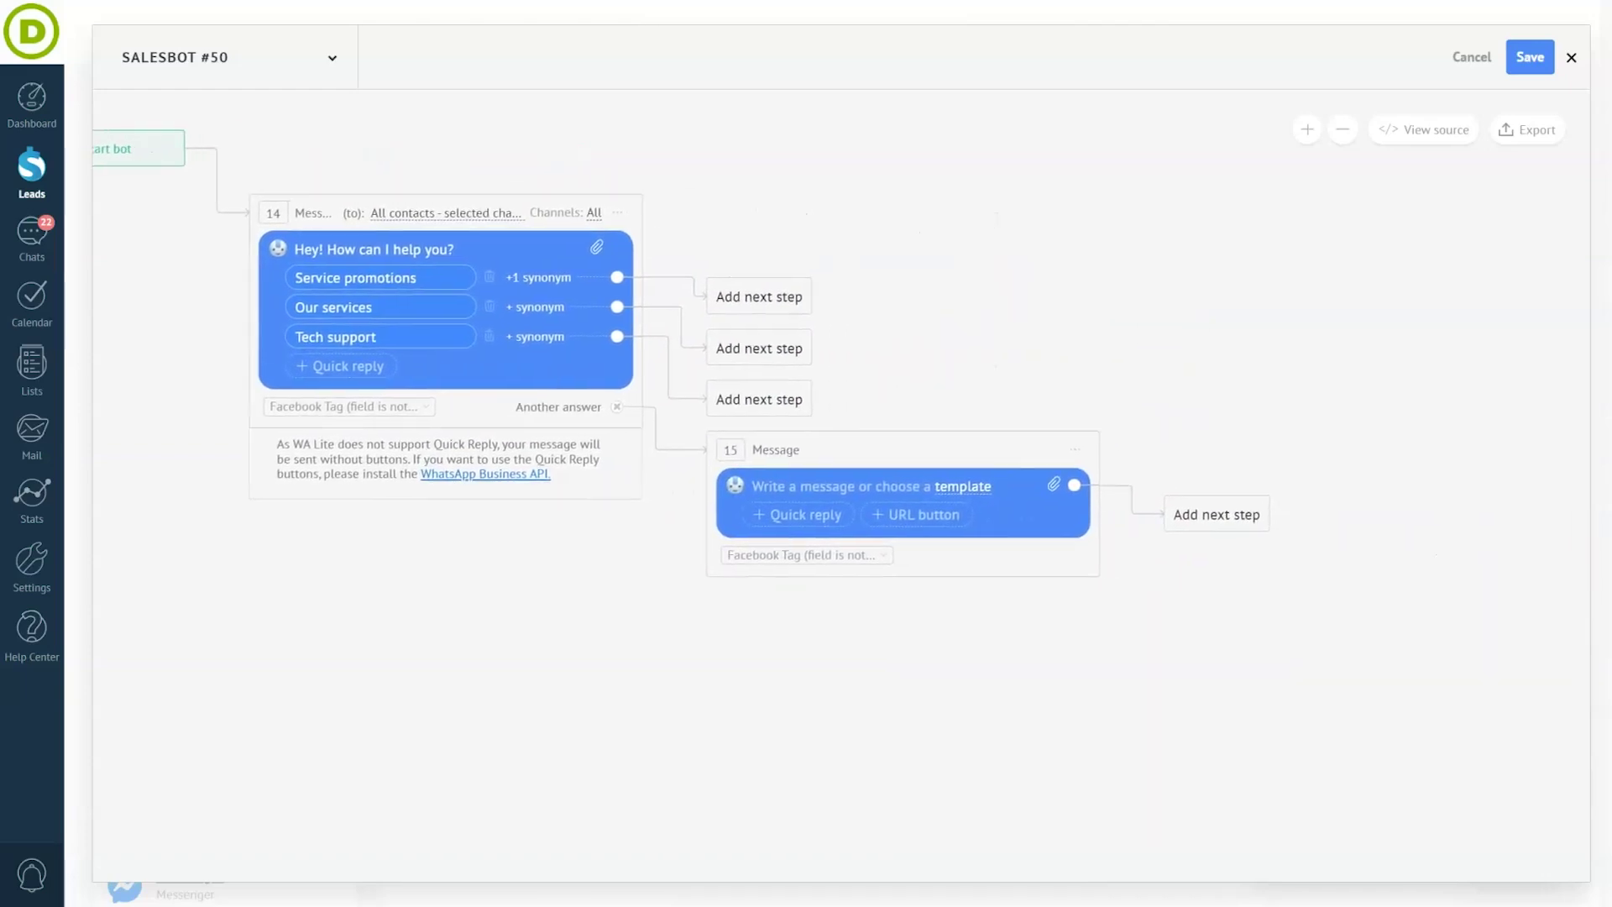
{"action": "left_click", "coordinate": [777, 485]}
{"action": "type", "text": "Ugh huh, I'm not a wiza"}
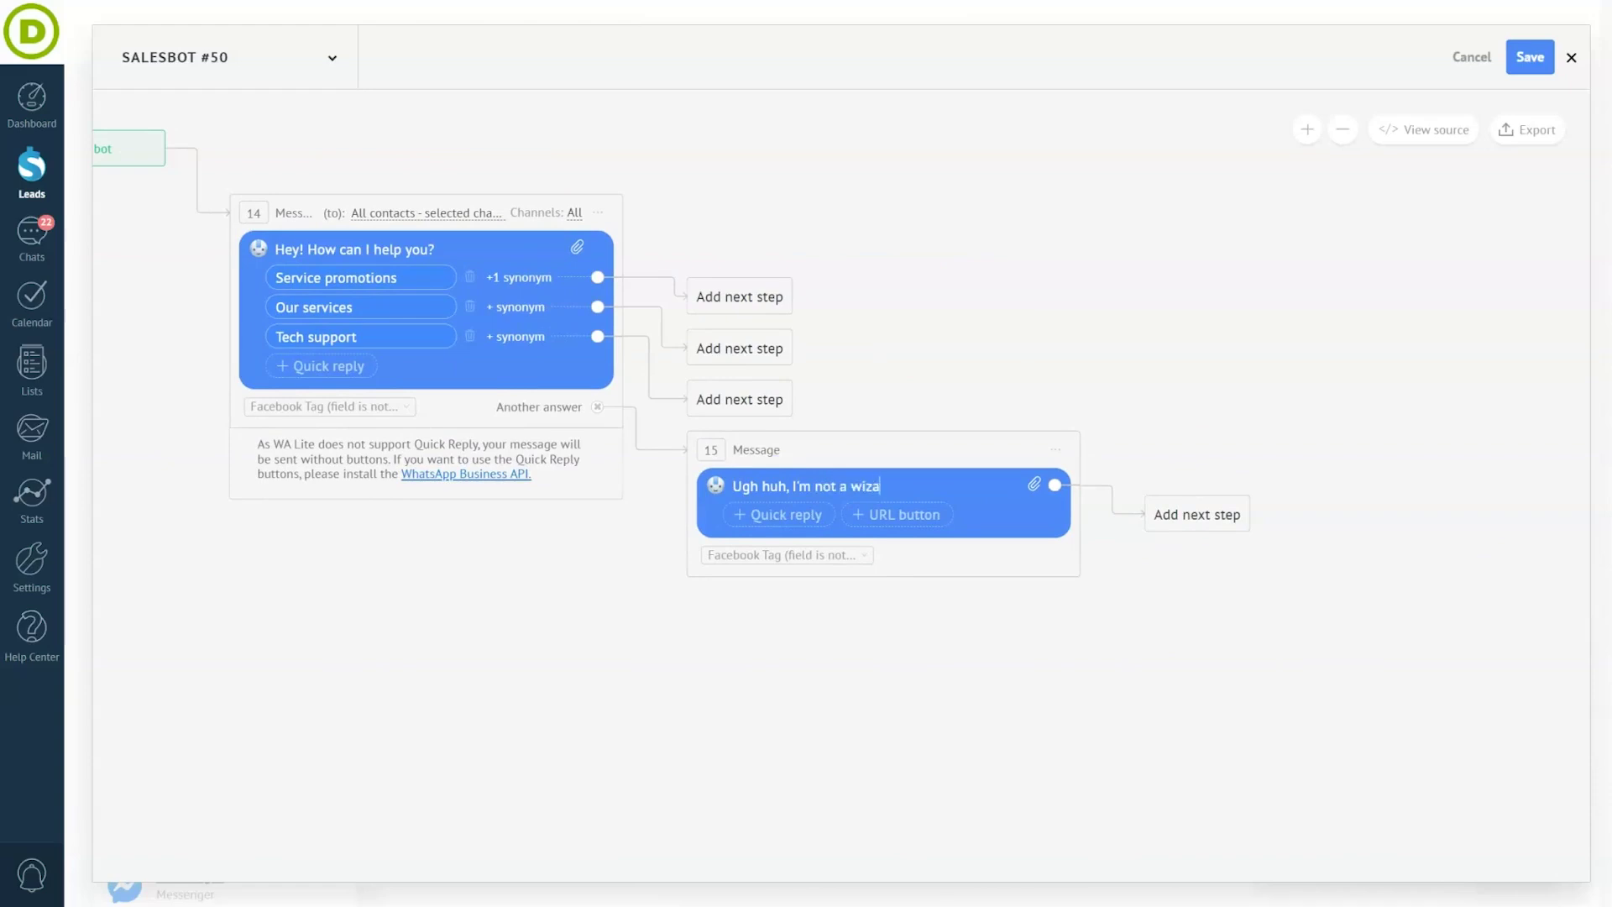
{"action": "type", "text": "rd, I'm just learning... 😕 Give me a few moments,"}
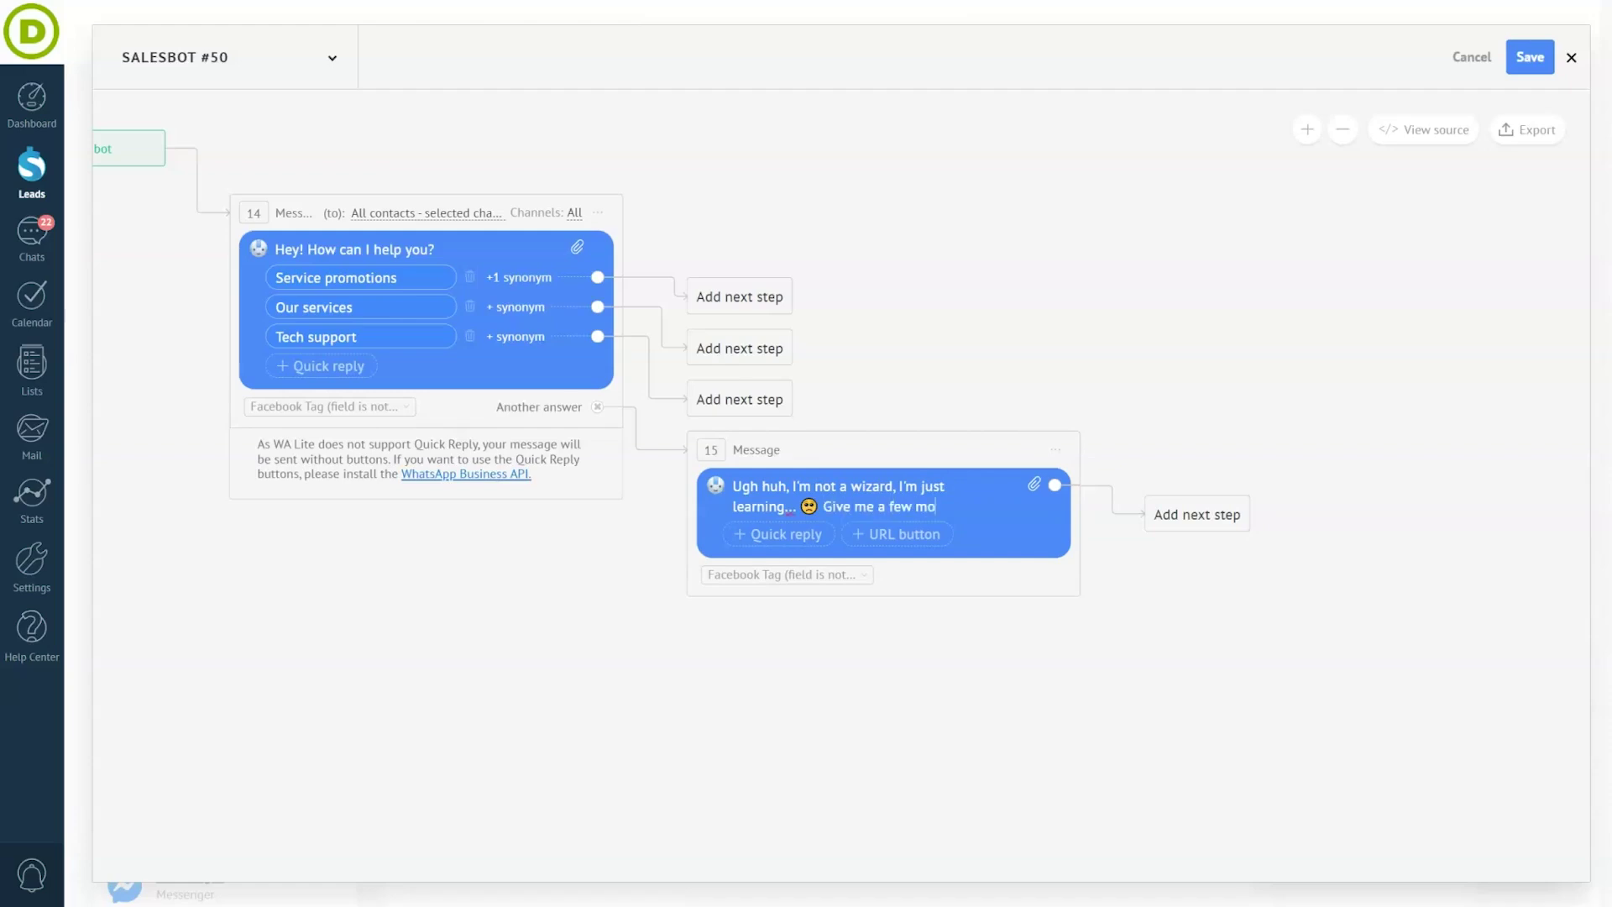
{"action": "type", "text": " I will ask for help"}
- Add an internal message 'I need help' sent to Sales Office
{"action": "left_click", "coordinate": [1198, 517]}
{"action": "left_click", "coordinate": [1266, 589]}
{"action": "left_click", "coordinate": [911, 573]}
{"action": "left_click", "coordinate": [911, 571]}
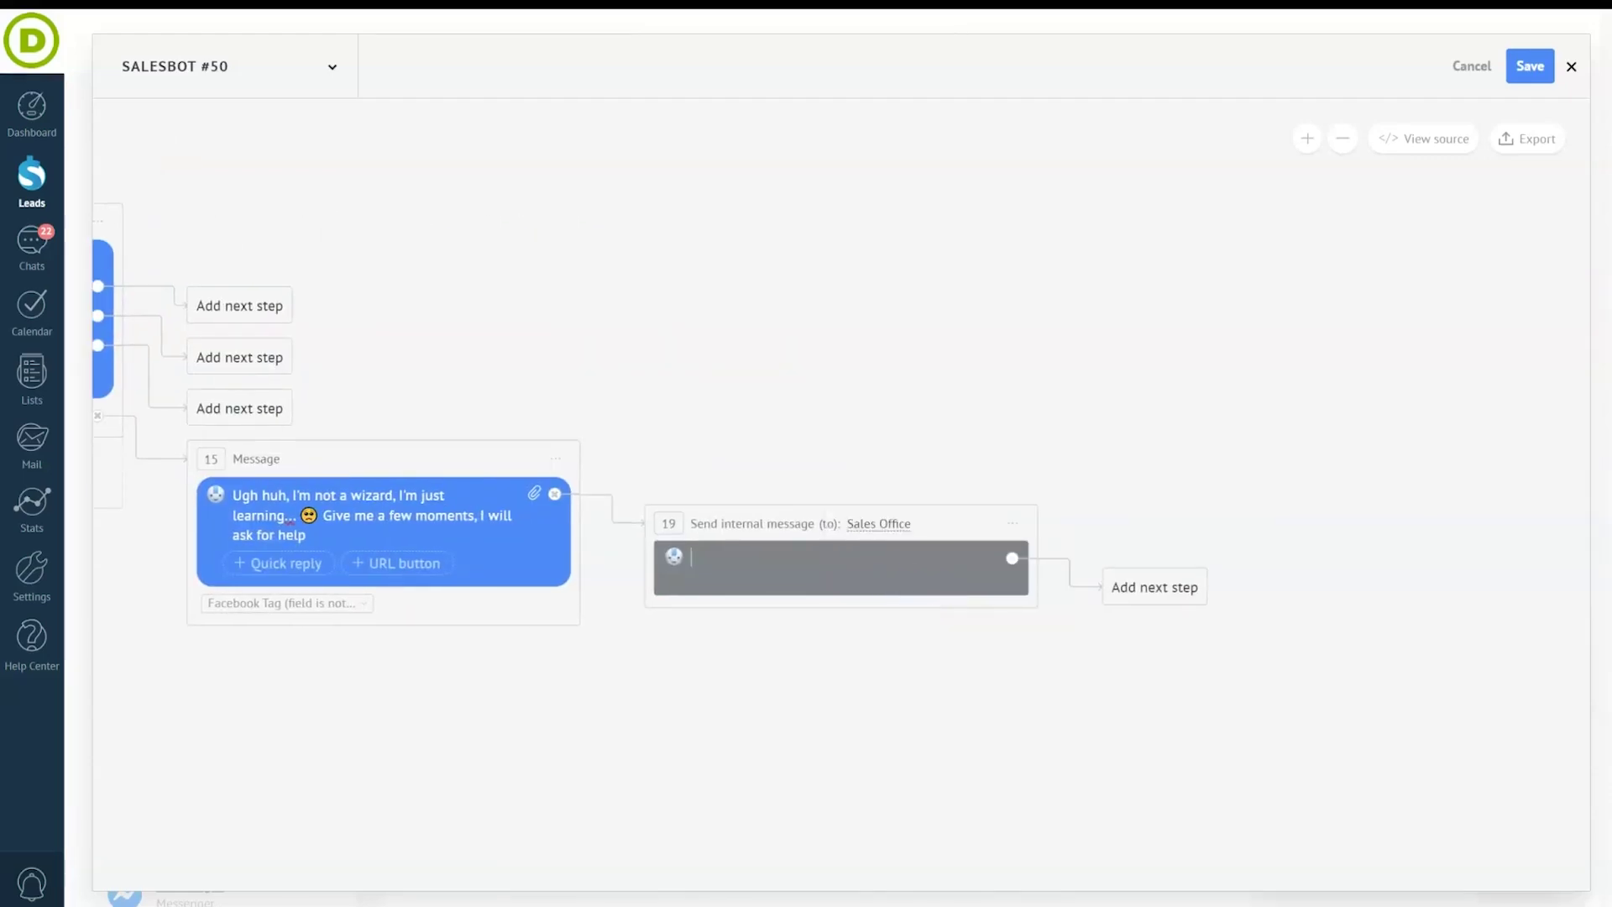
{"action": "type", "text": "I need help"}
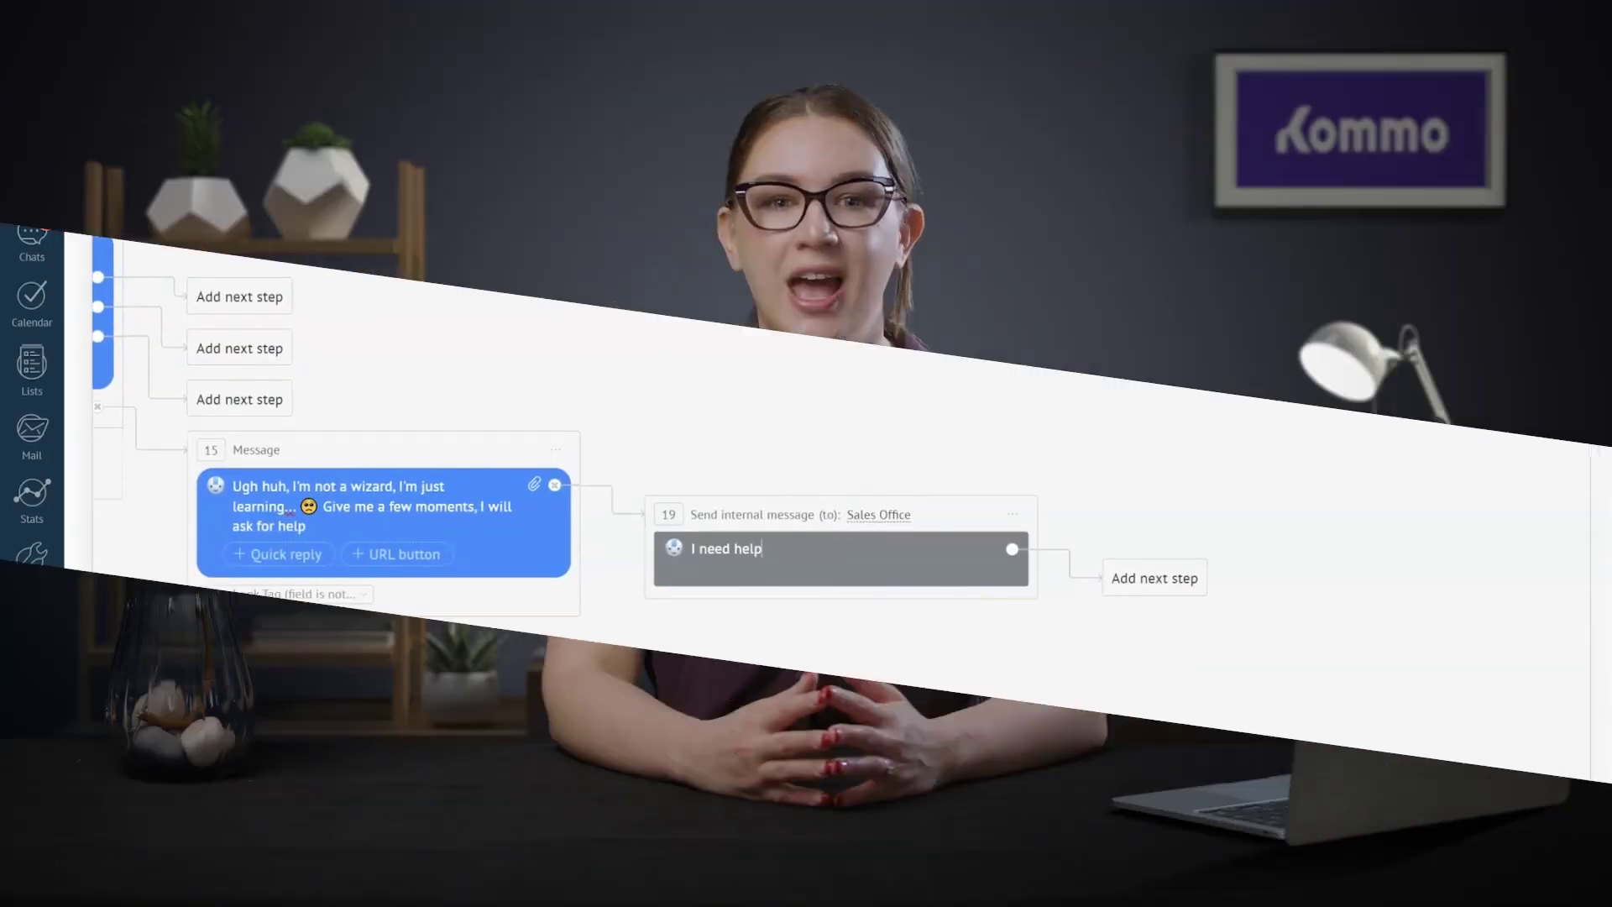
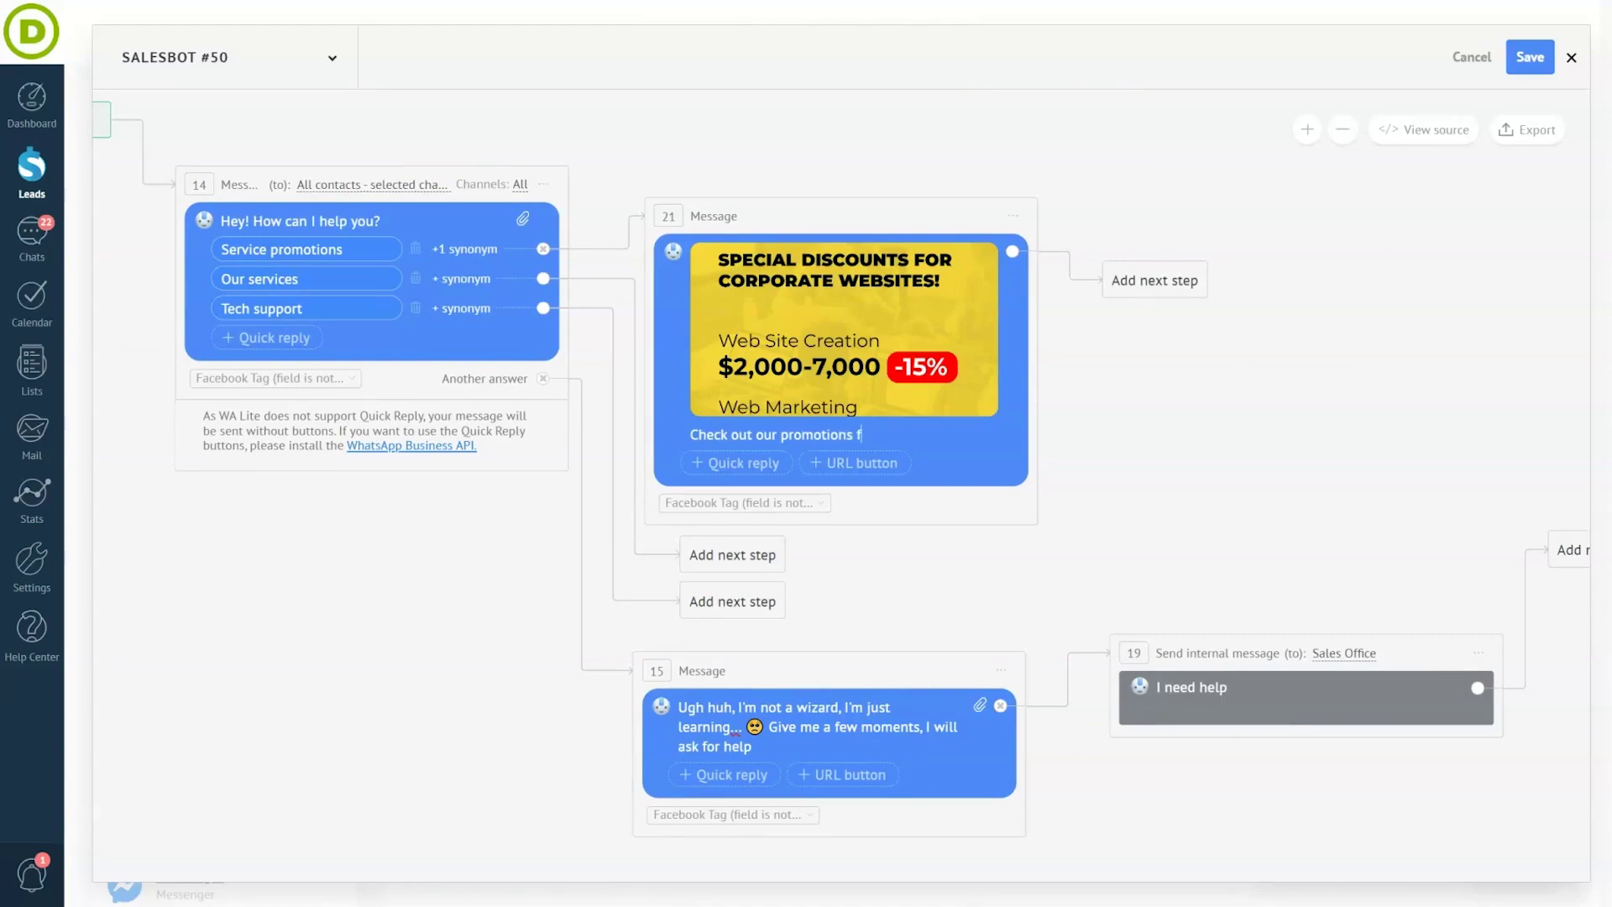
- Finish the promo text ('…motions for this month 🔥') and add a 5-second timed pause after it
{"action": "type", "text": "or this month 🔥"}
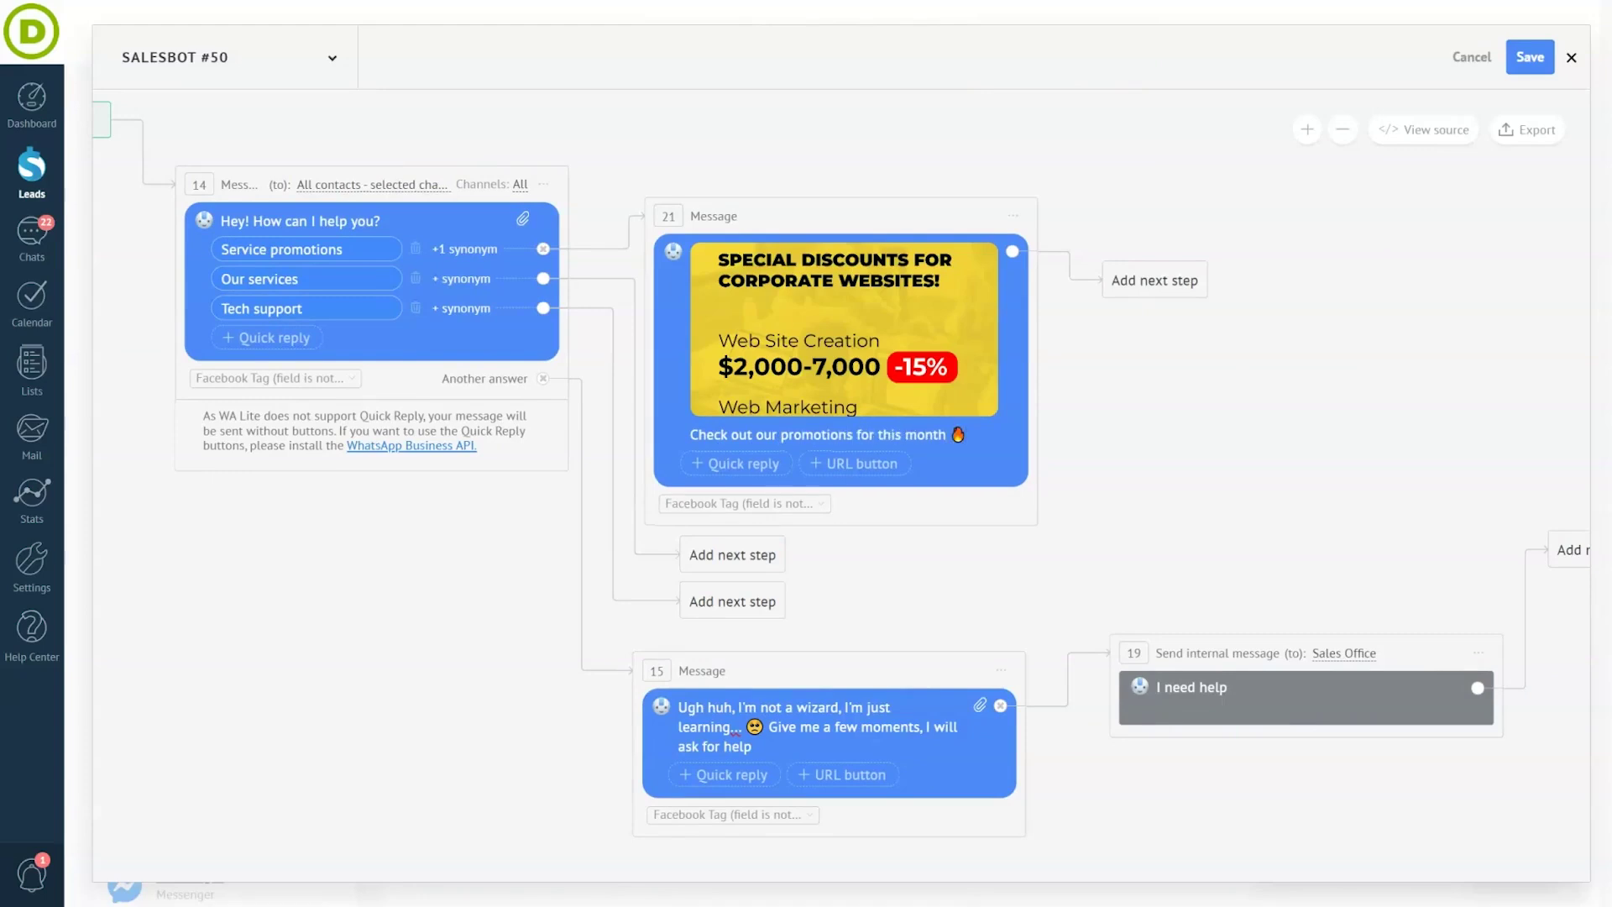
{"action": "left_click", "coordinate": [1147, 279]}
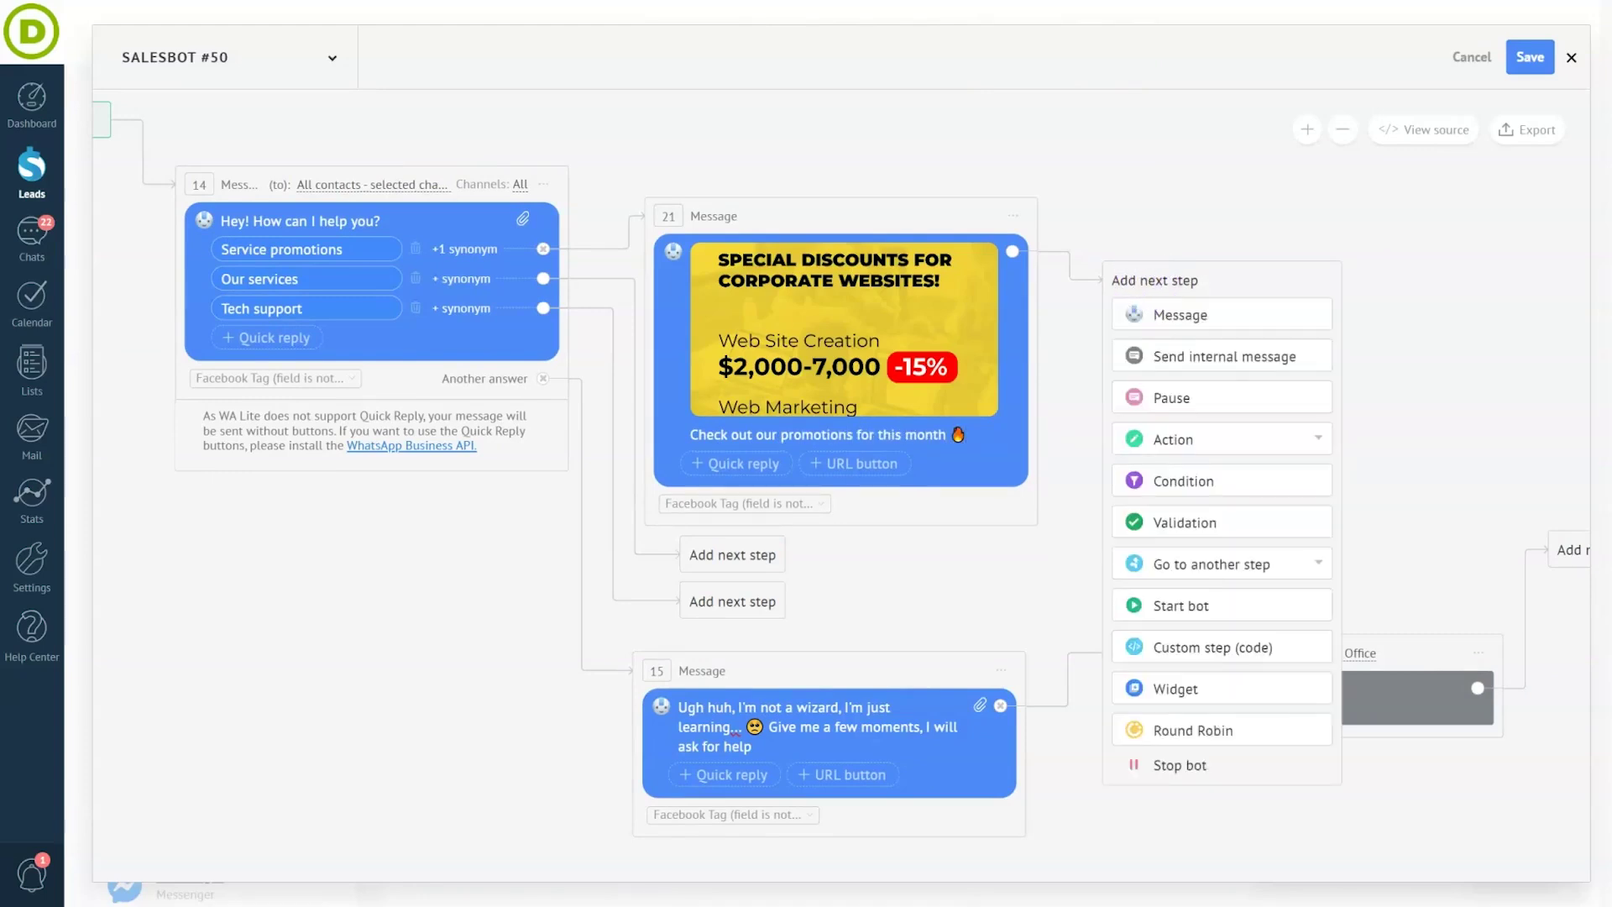
{"action": "left_click", "coordinate": [1206, 397]}
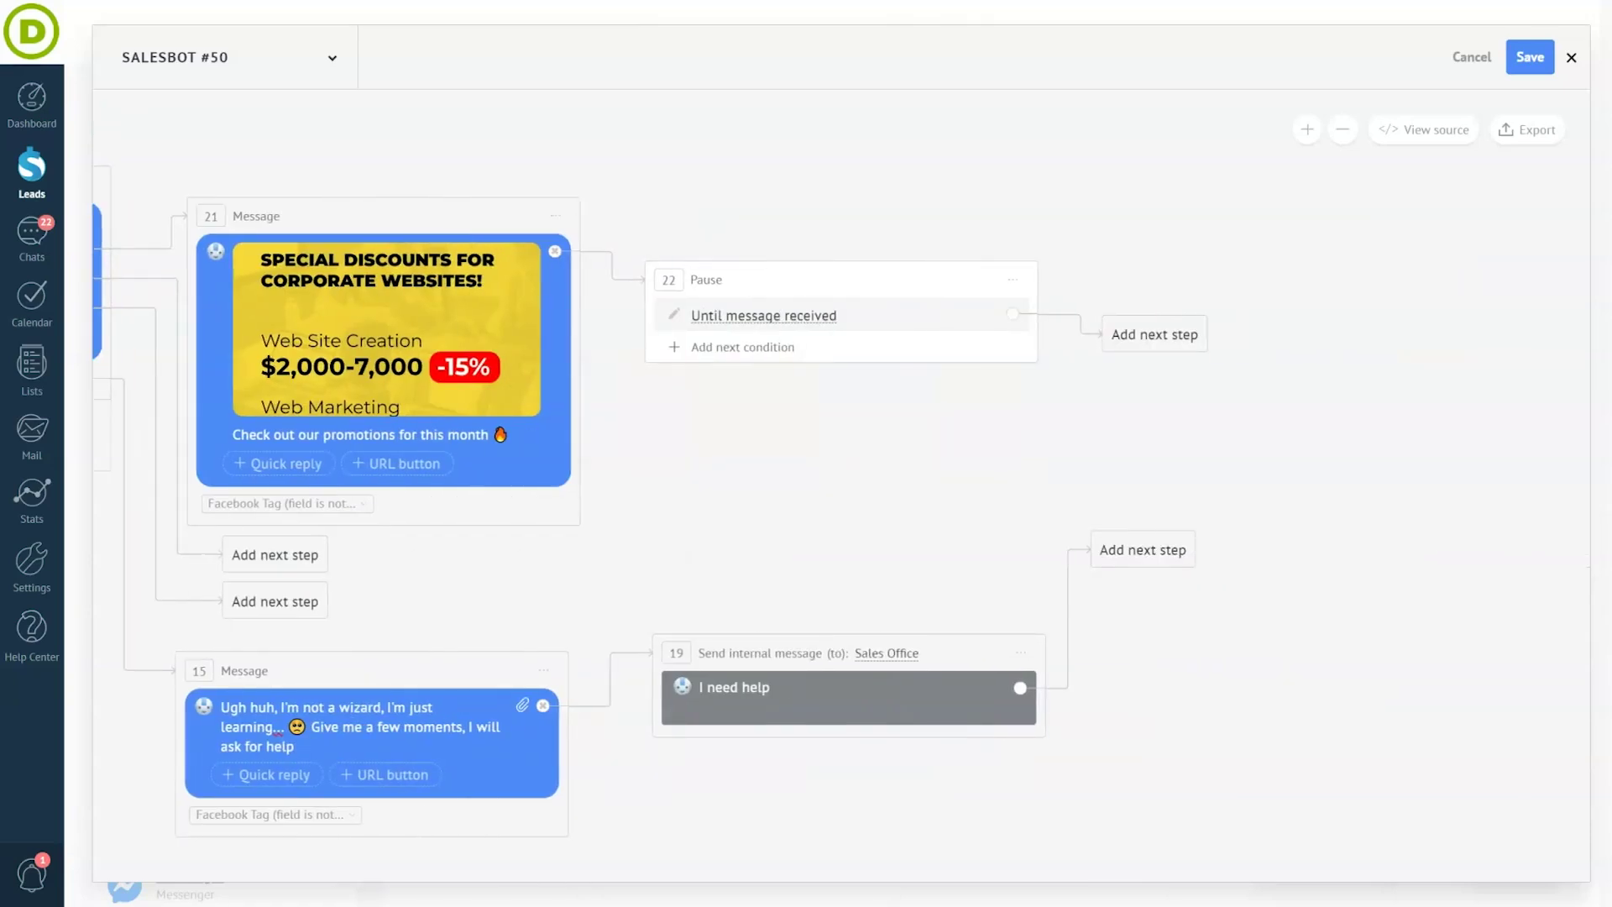
{"action": "left_click", "coordinate": [755, 317]}
{"action": "left_click", "coordinate": [738, 345]}
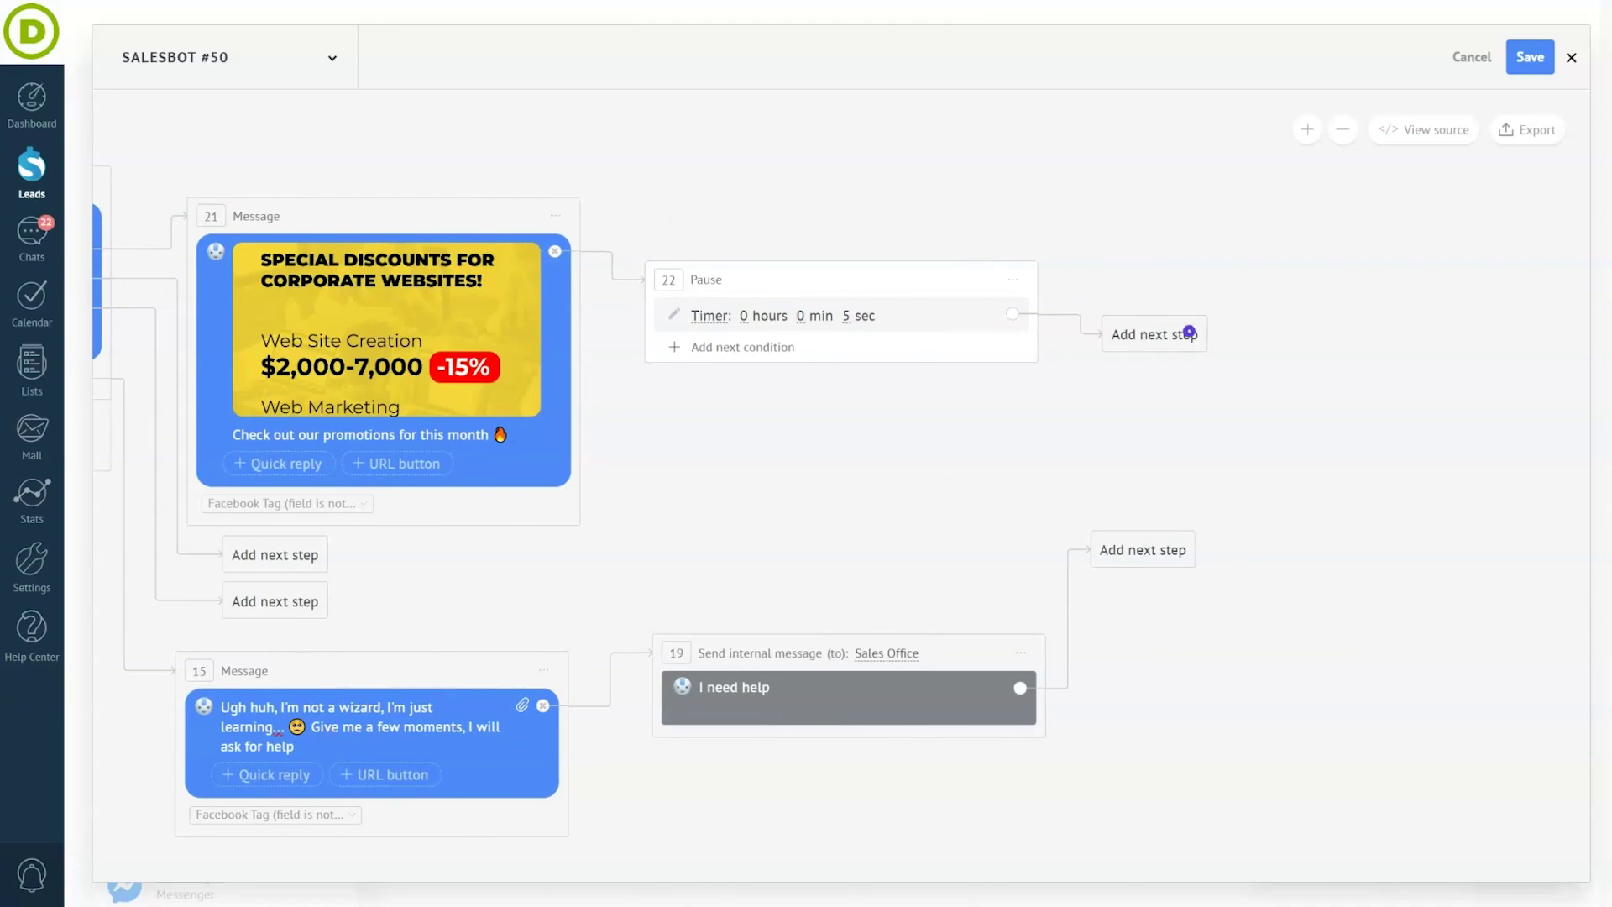
- Add a 'What are you interested in?' message with three service quick replies, starting with Website creation
{"action": "left_click", "coordinate": [1189, 332]}
{"action": "left_click", "coordinate": [1176, 364]}
{"action": "type", "text": "What are you interested in"}
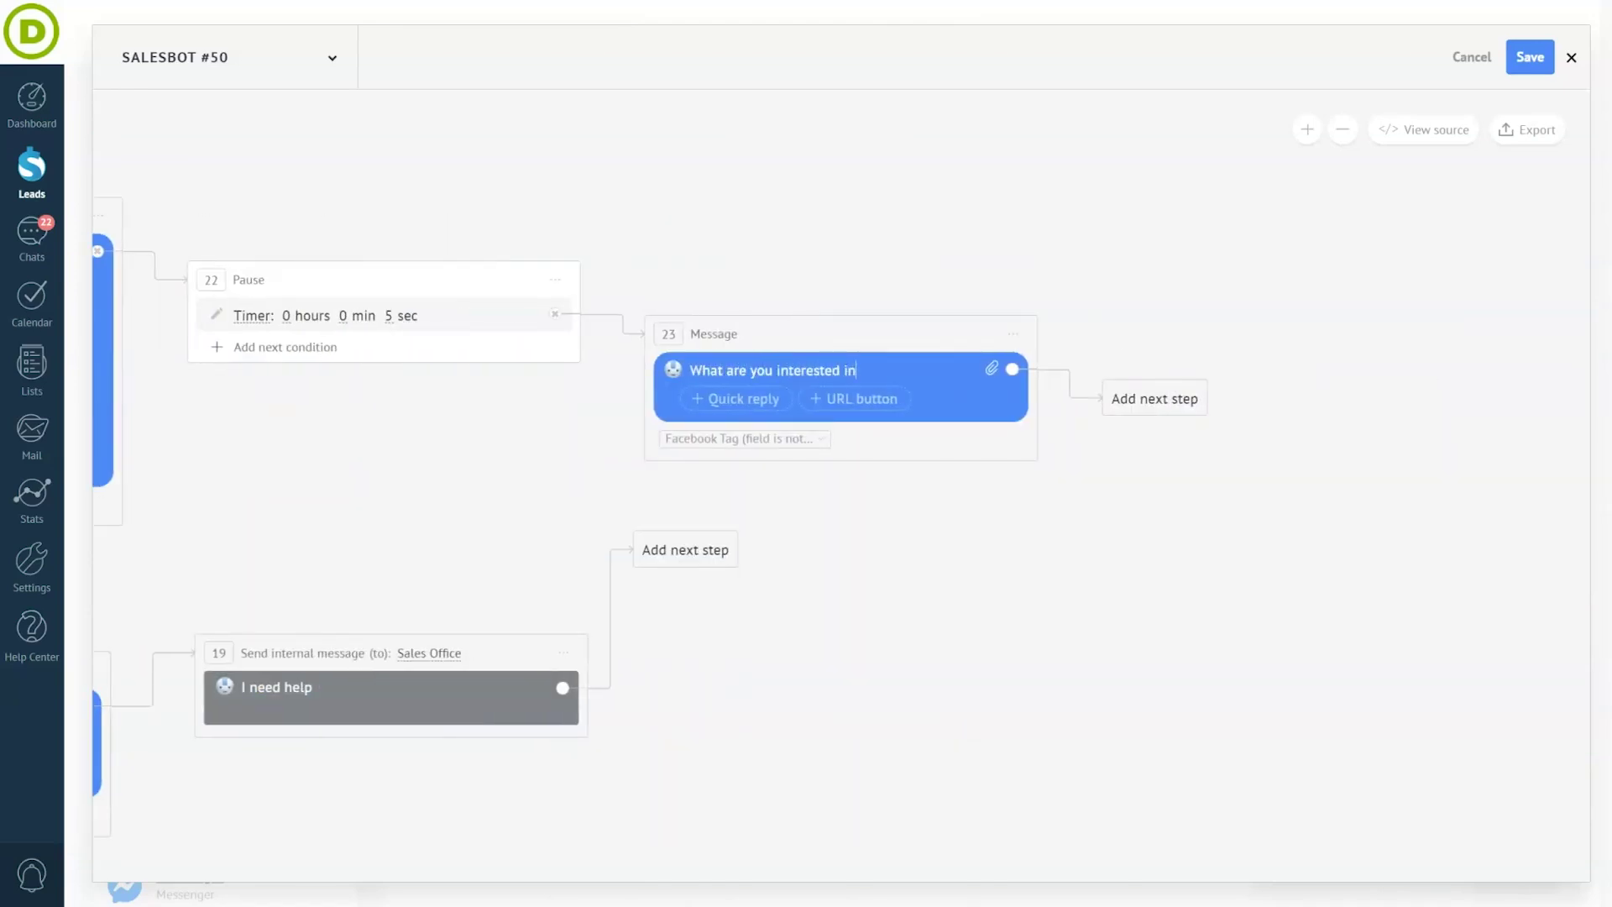
{"action": "type", "text": "?"}
{"action": "left_click", "coordinate": [781, 398]}
{"action": "type", "text": "Websi"}
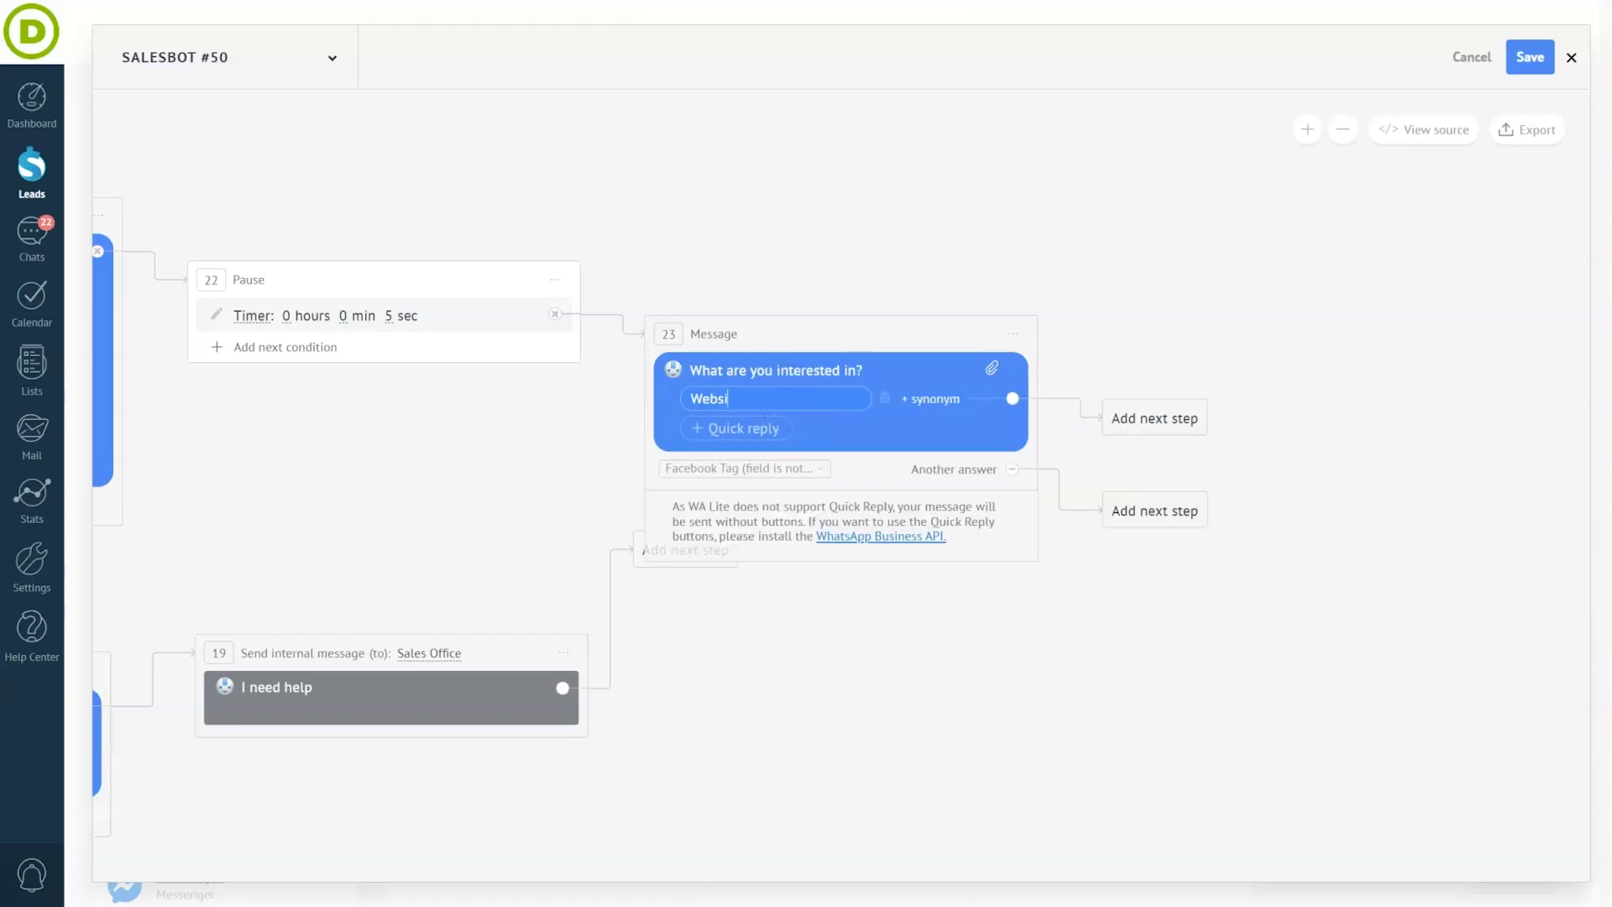
{"action": "type", "text": "te creation"}
{"action": "left_click", "coordinate": [754, 427]}
{"action": "type", "text": "Web marketing"}
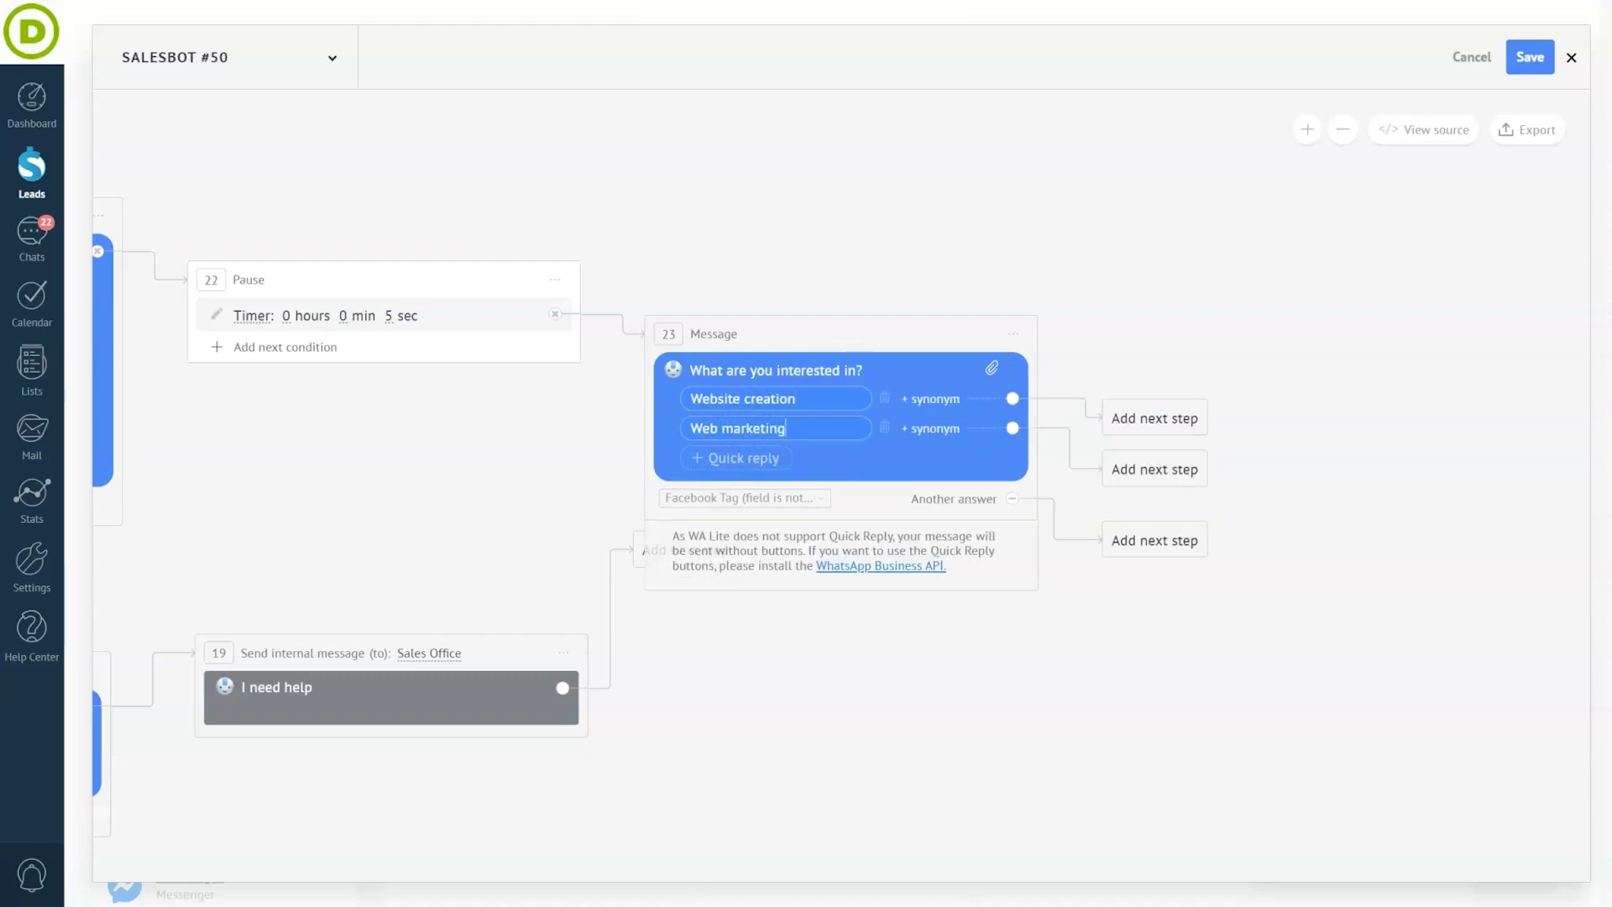
{"action": "left_click", "coordinate": [747, 458]}
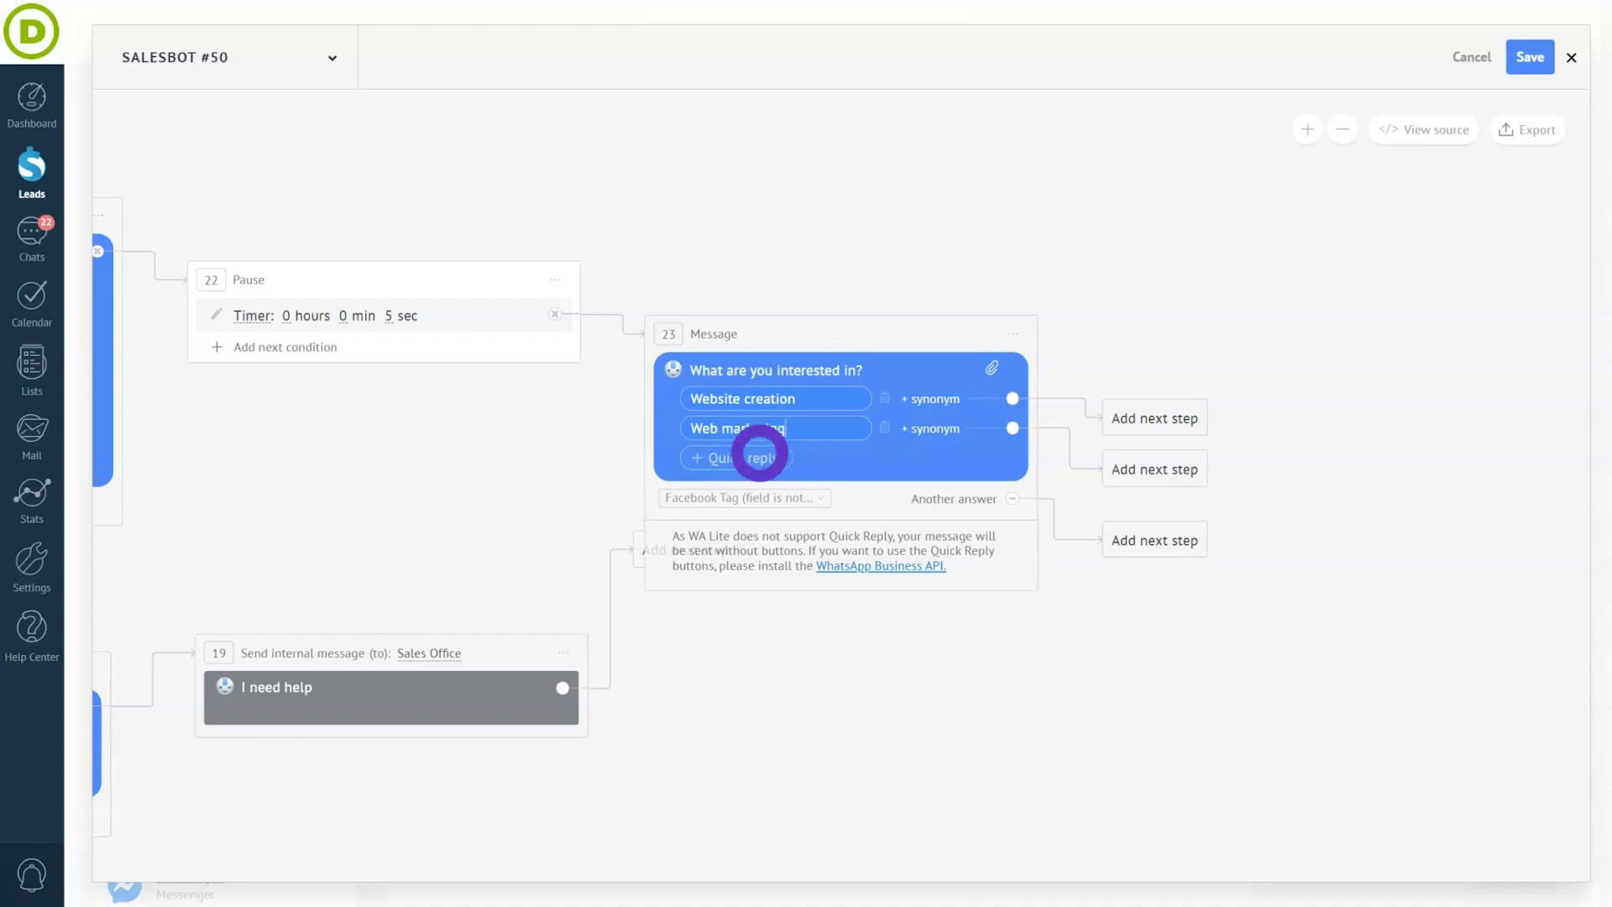
{"action": "type", "text": "Web design"}
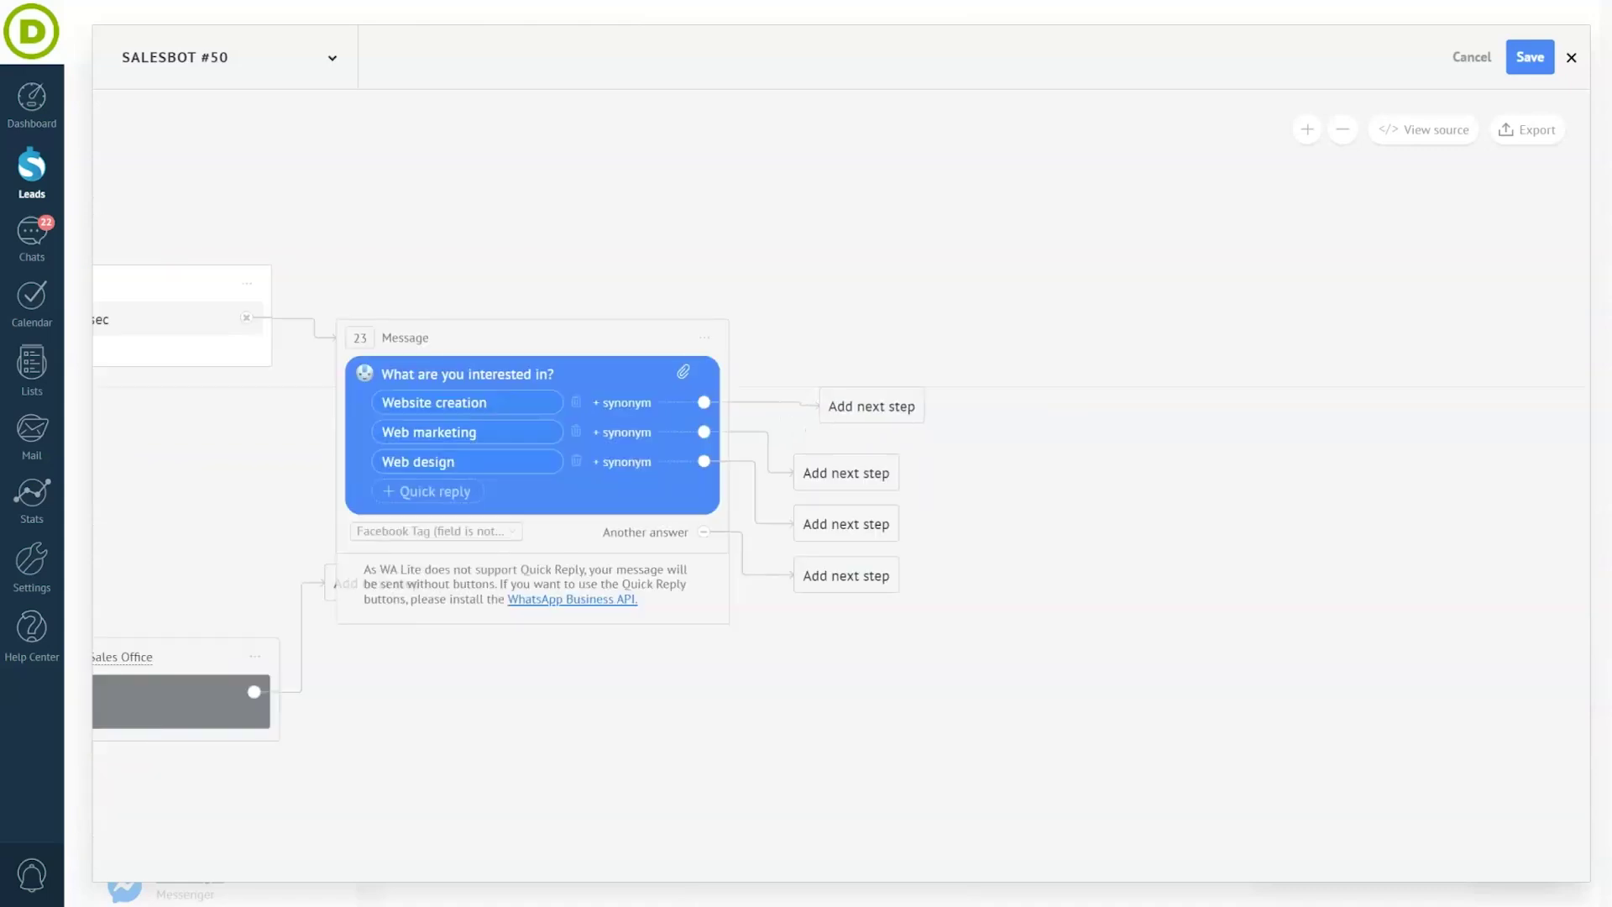
- After Website creation, ask 'Perfect! Do you want to schedule a meeting with our team?' with Schedule the meeting / Still have questions replies
{"action": "left_click_drag", "start_coordinate": [874, 404], "coordinate": [981, 338]}
{"action": "left_click", "coordinate": [991, 370]}
{"action": "type", "text": "Perfec"}
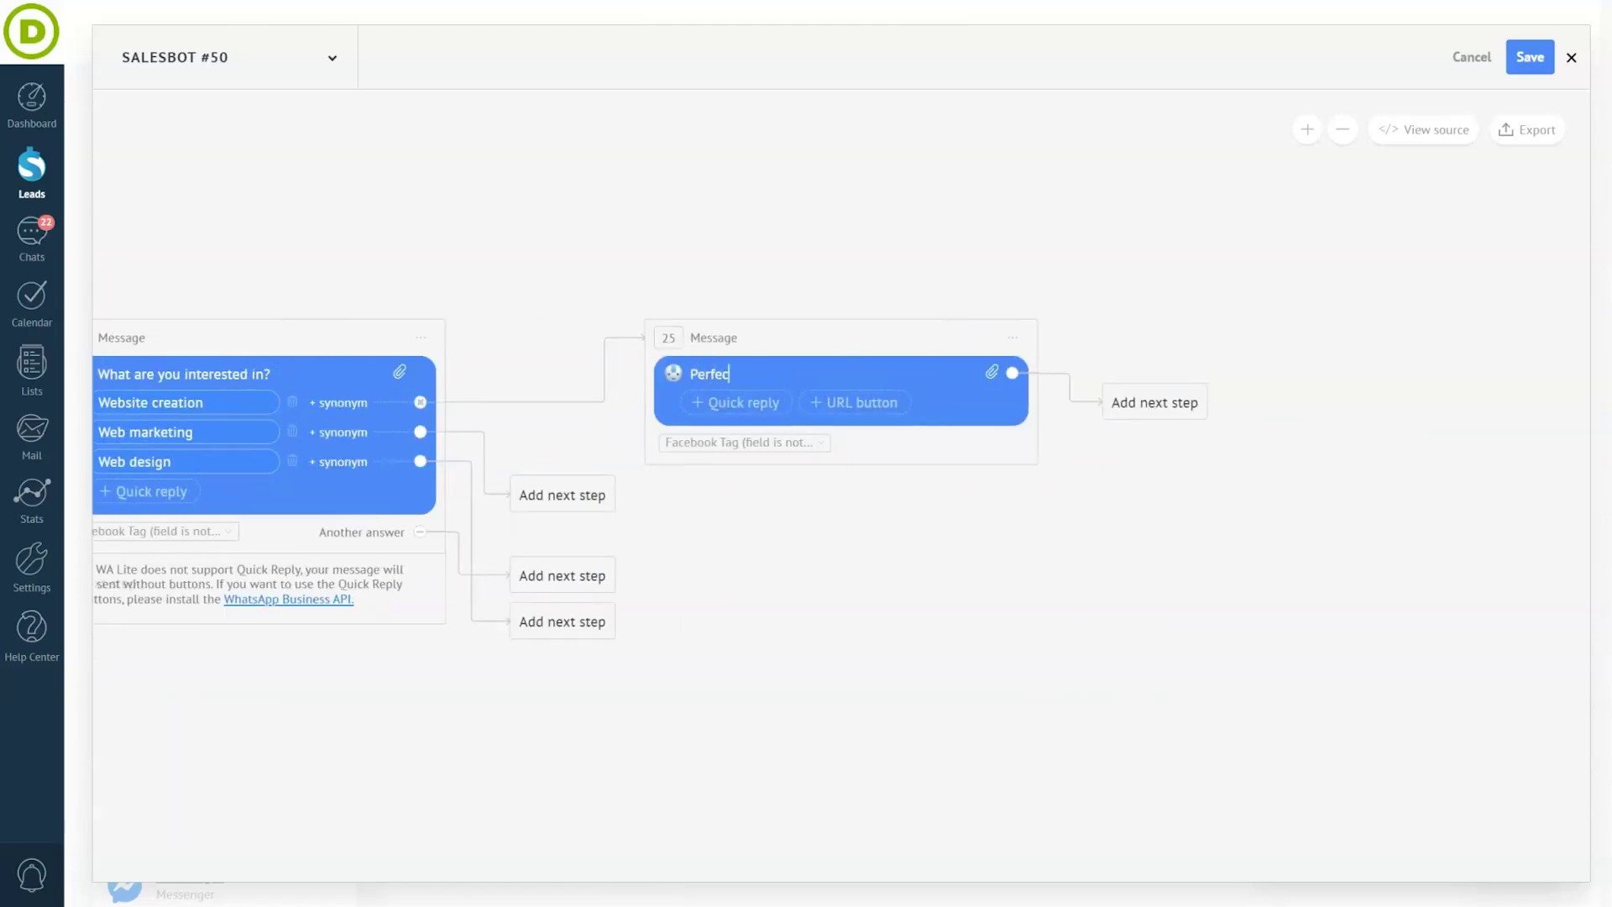
{"action": "type", "text": "t! Do you want to schedule a meeting with our team?"}
{"action": "left_click", "coordinate": [739, 422]}
{"action": "type", "text": "Schedule the meeting"}
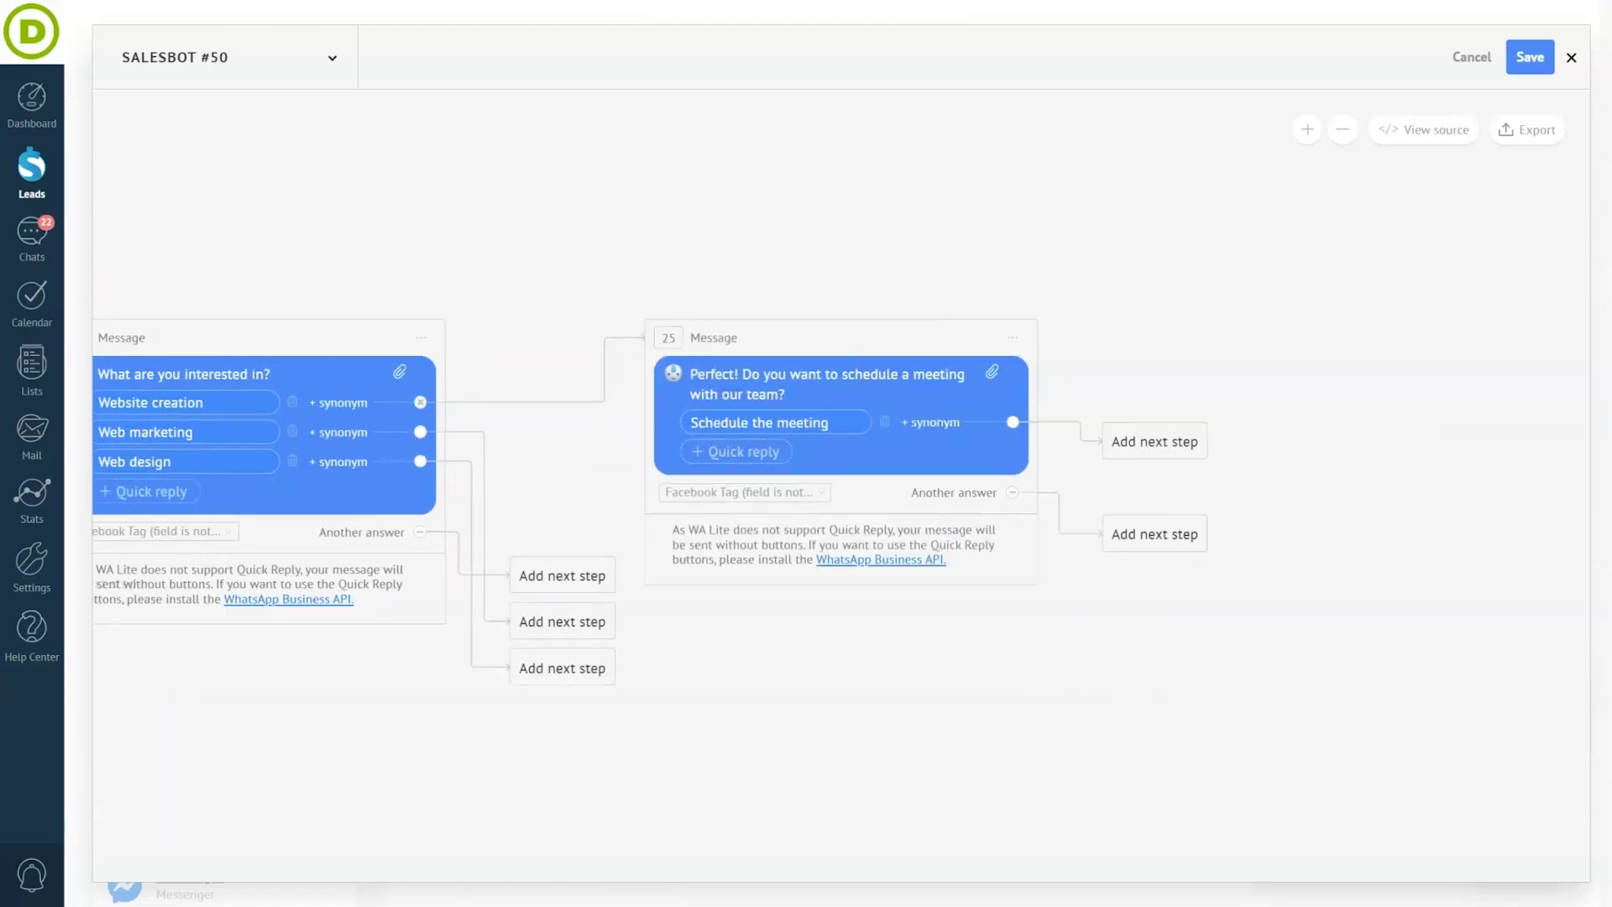
{"action": "left_click", "coordinate": [736, 452]}
{"action": "type", "text": "Still have questions"}
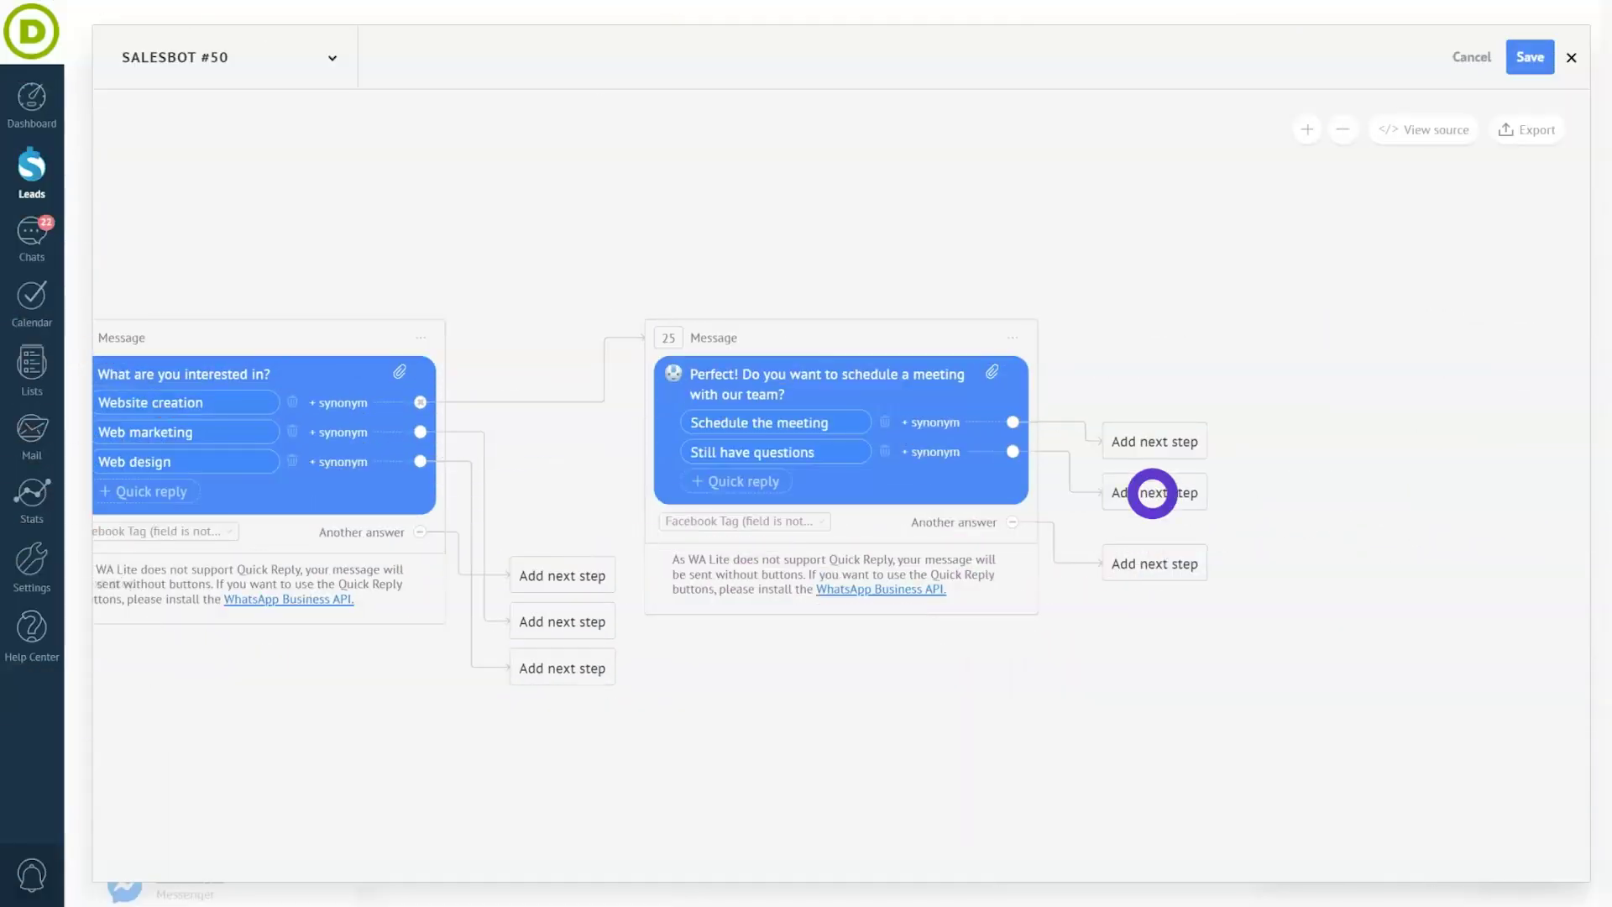
- Reply to Still have questions with 'Our team is here to answer! 🤓…' offering Telegram and Phone call options
{"action": "left_click", "coordinate": [1151, 491]}
{"action": "left_click", "coordinate": [1188, 521]}
{"action": "type", "text": "Our te"}
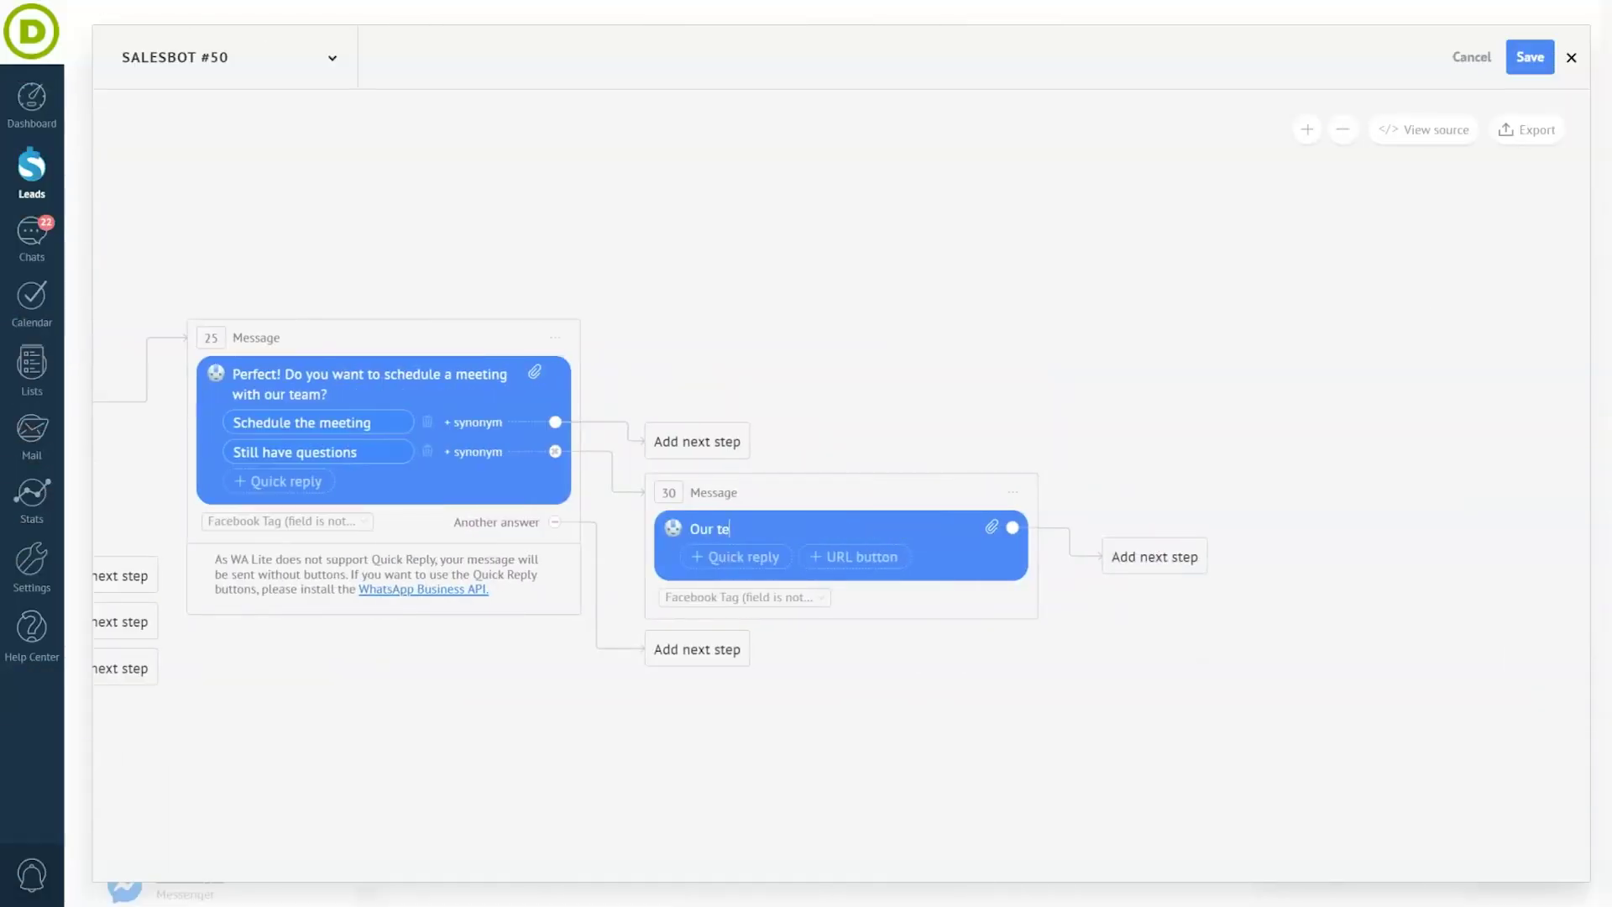
{"action": "type", "text": "am is here to answer! 🤓 Please let us know if you want to continue this conversation in Telegram or via phone call"}
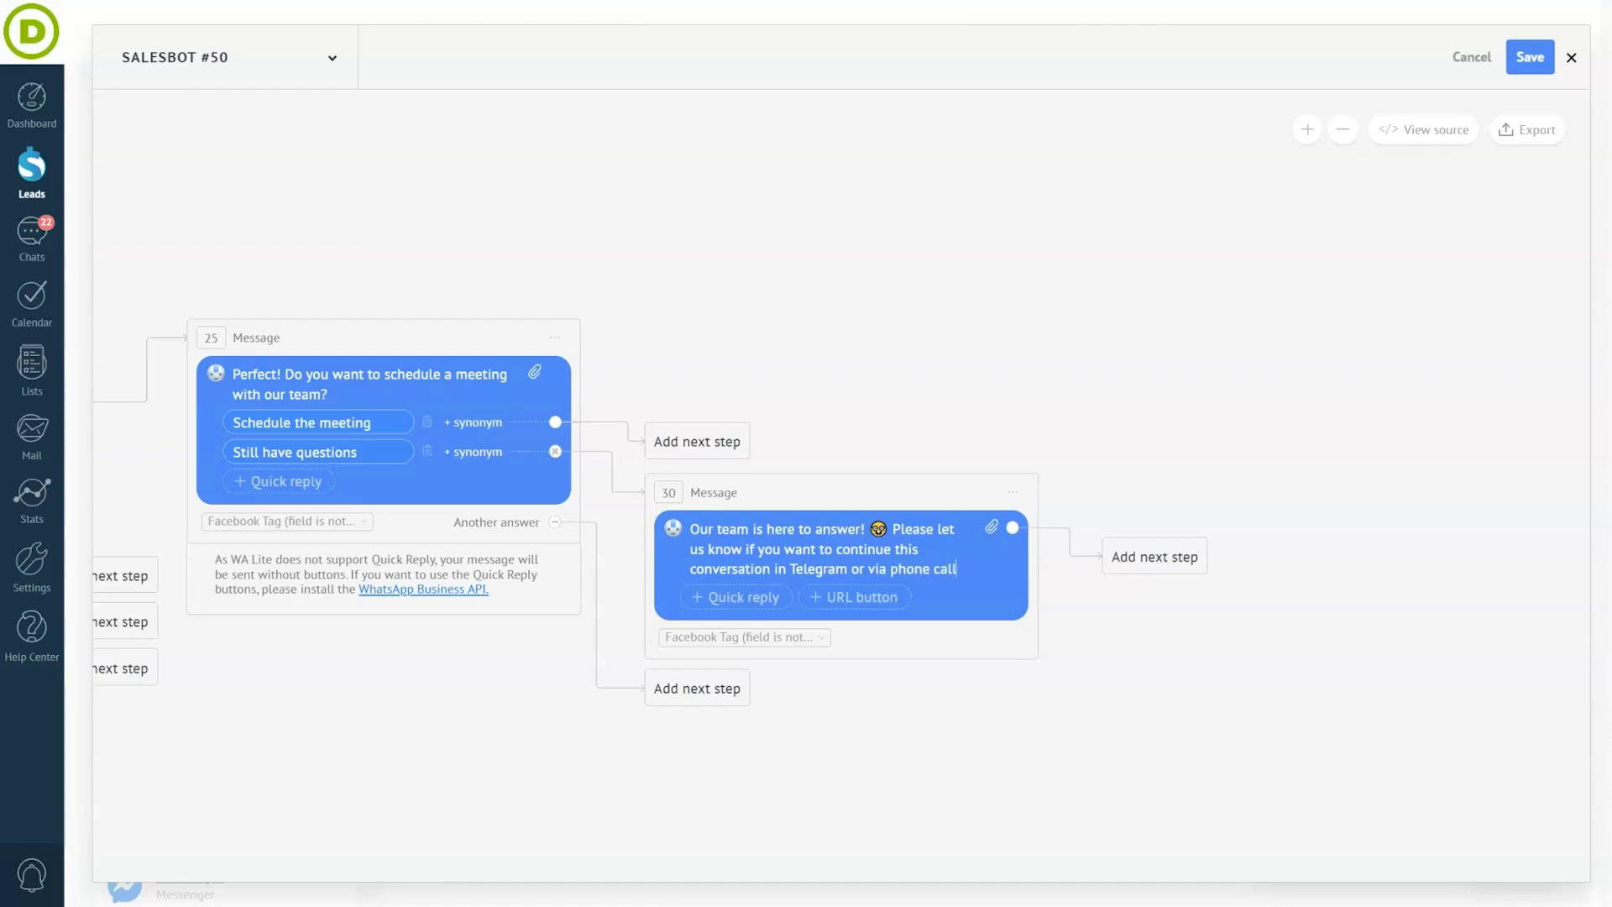
{"action": "left_click", "coordinate": [745, 597]}
{"action": "type", "text": "Telegram"}
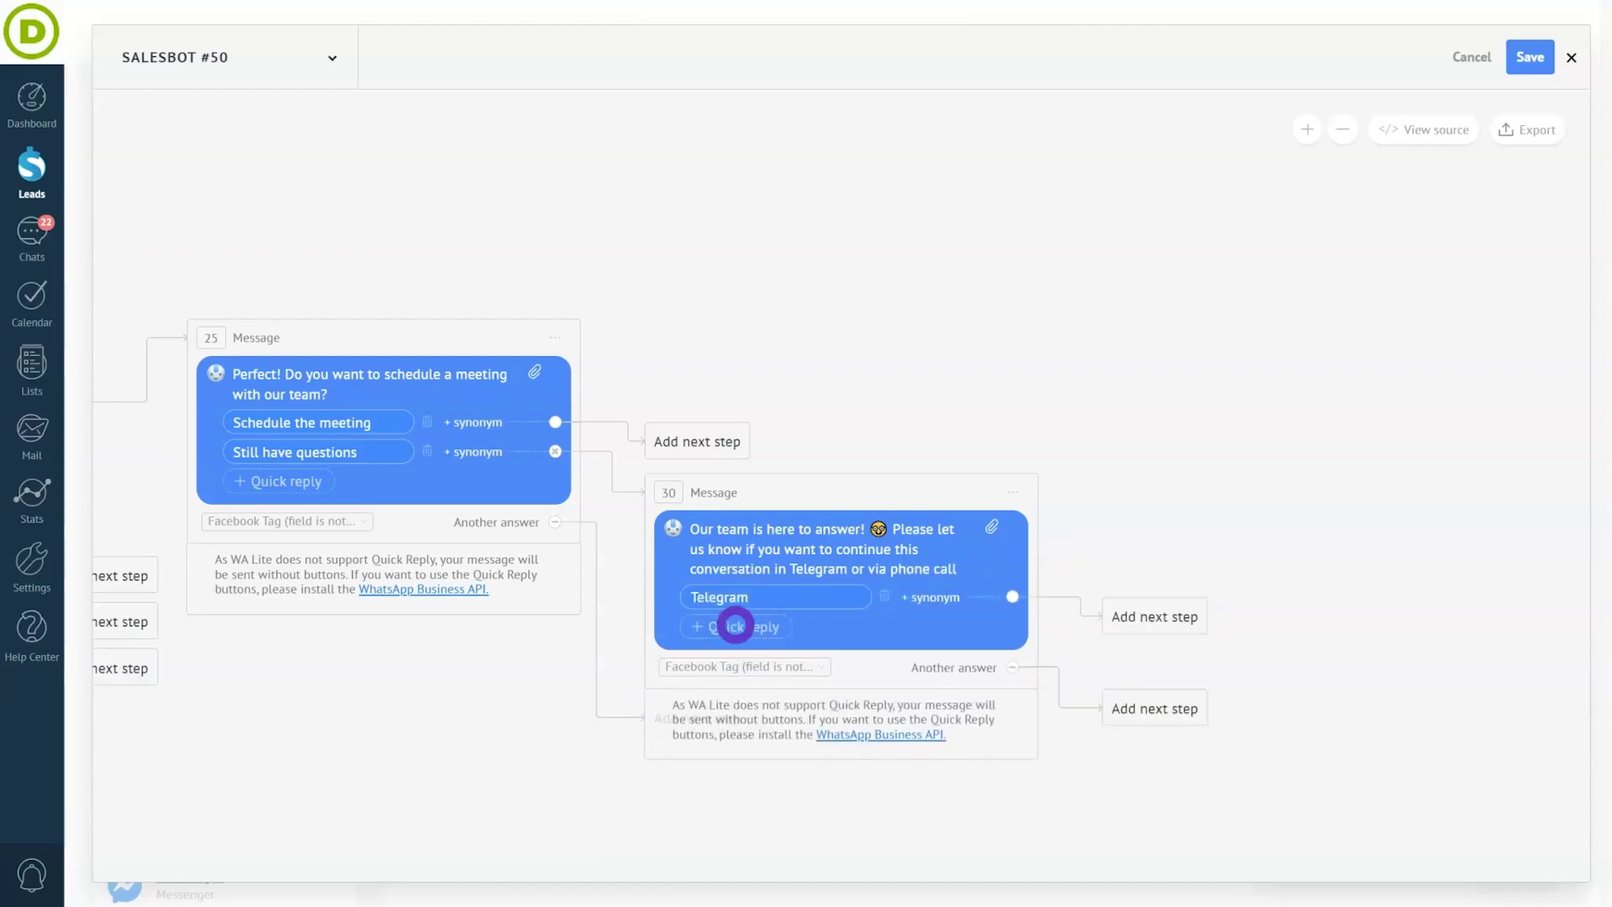
{"action": "left_click", "coordinate": [735, 626]}
{"action": "type", "text": "Phone call"}
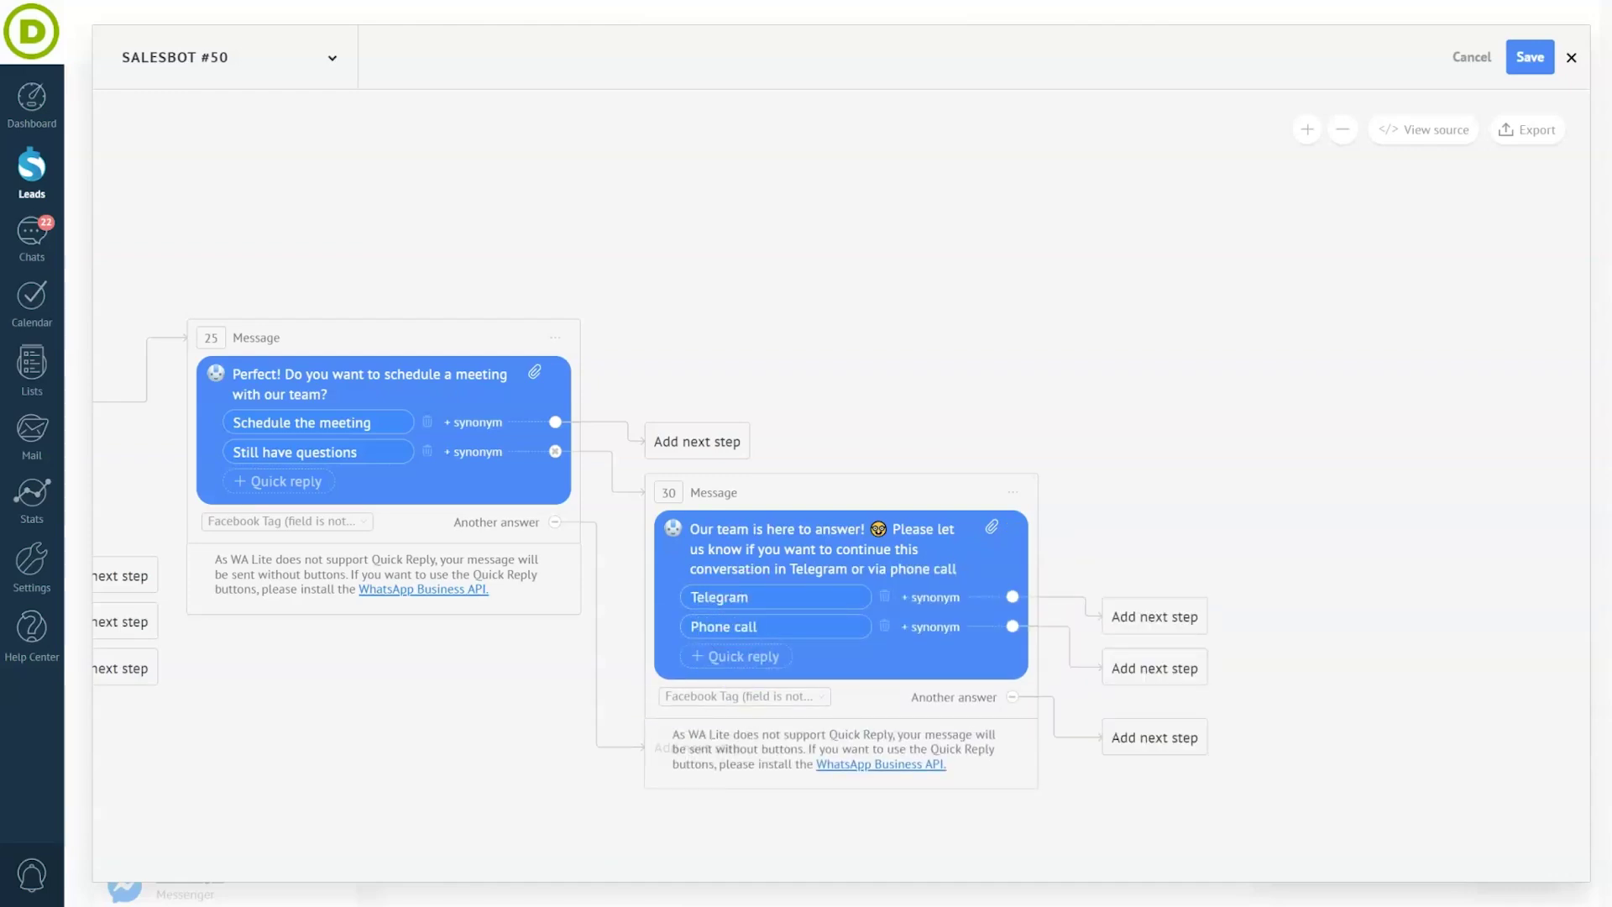
- After Phone call, add a message 'Please provide your phone…'
{"action": "left_click", "coordinate": [1190, 668]}
{"action": "left_click", "coordinate": [1190, 710]}
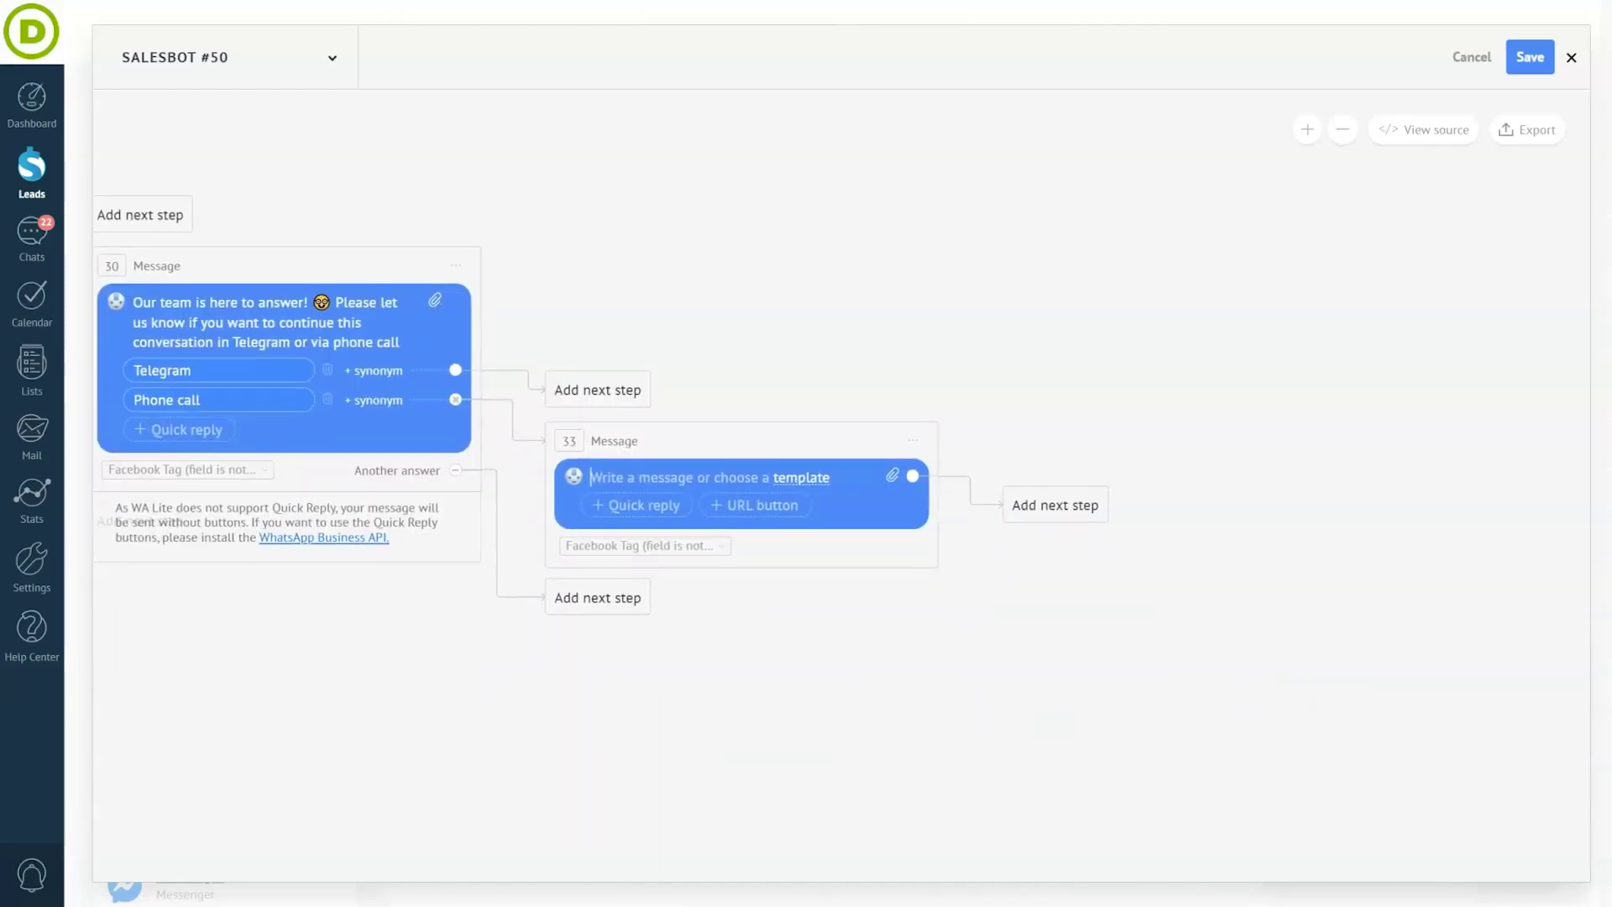
{"action": "type", "text": "Please provide"}
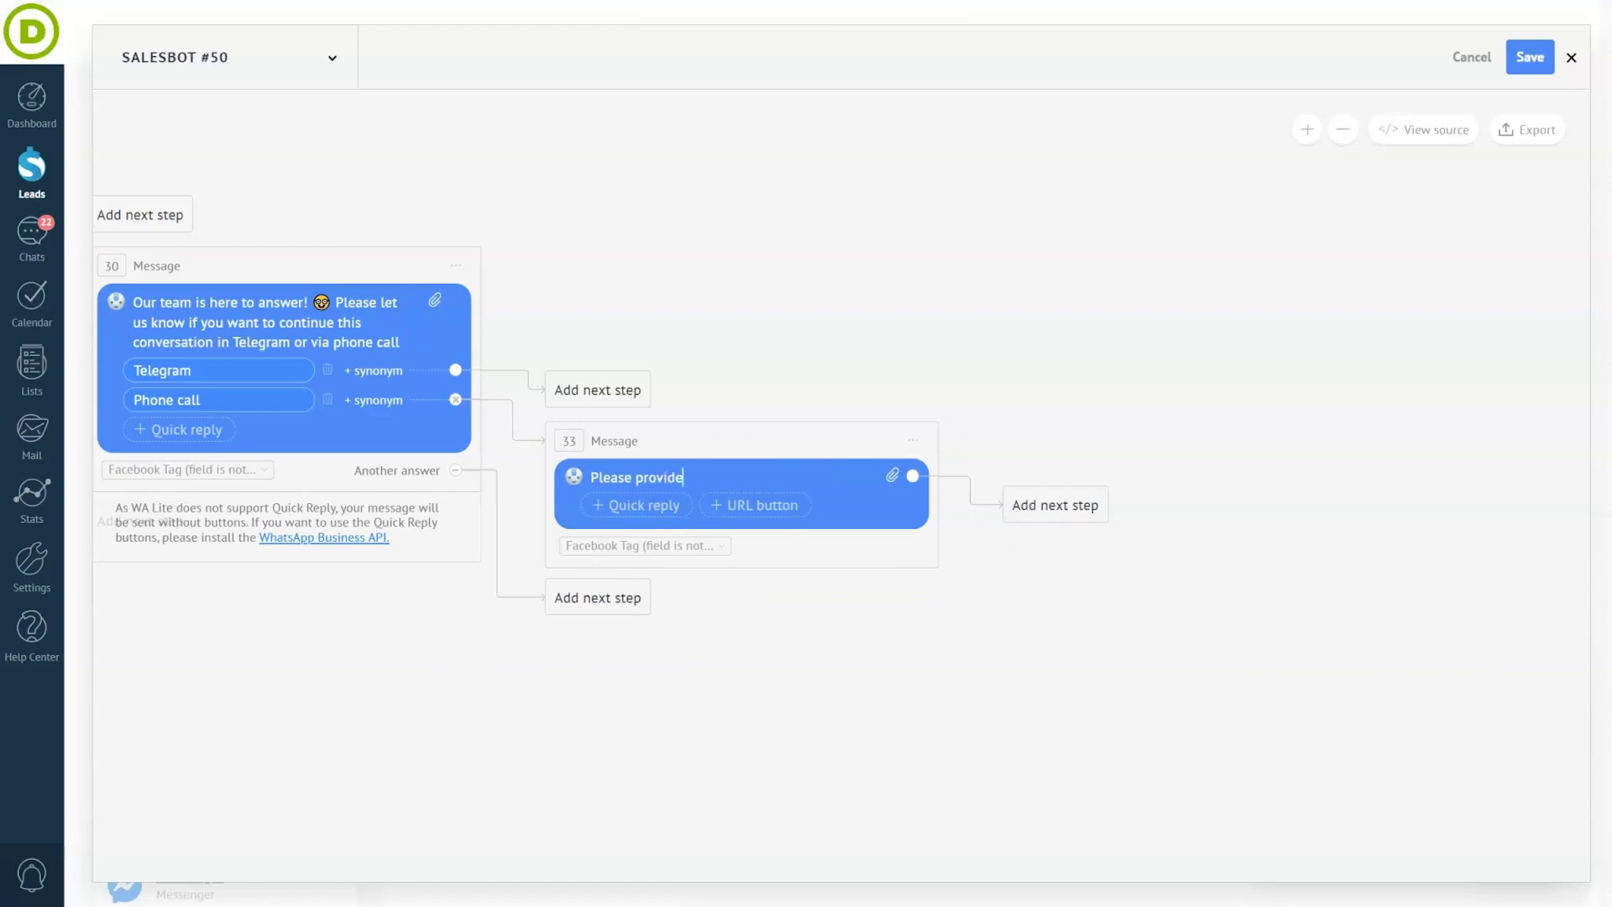
{"action": "type", "text": " your phone number"}
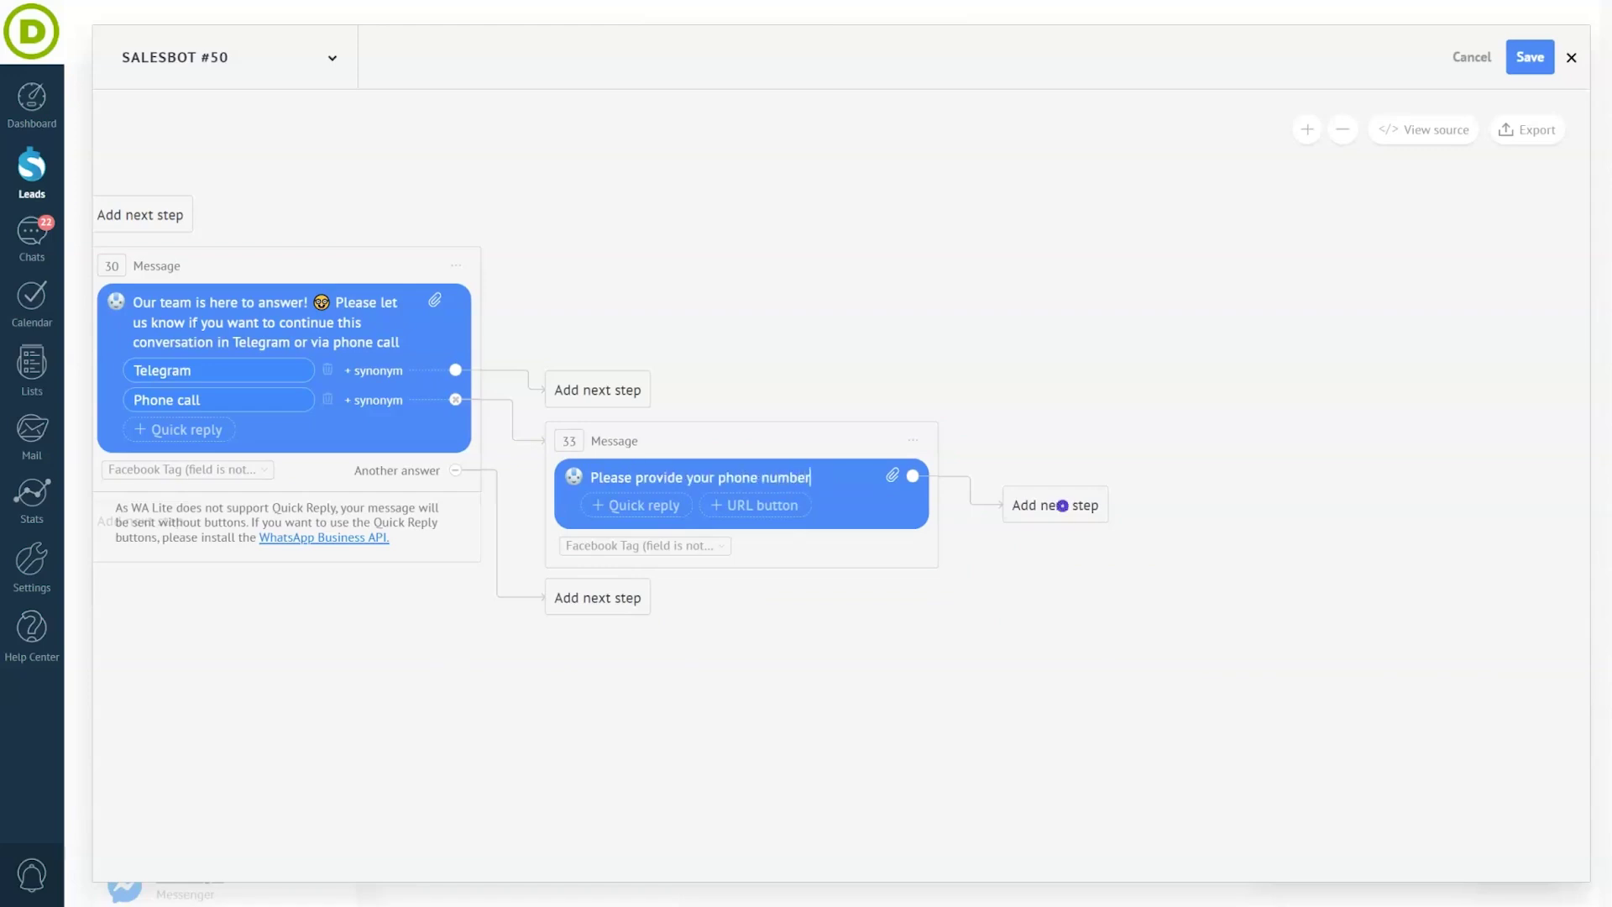
- Add a validation checking that the customer's reply contains a phone
{"action": "left_click", "coordinate": [1059, 505]}
{"action": "left_click", "coordinate": [1101, 746]}
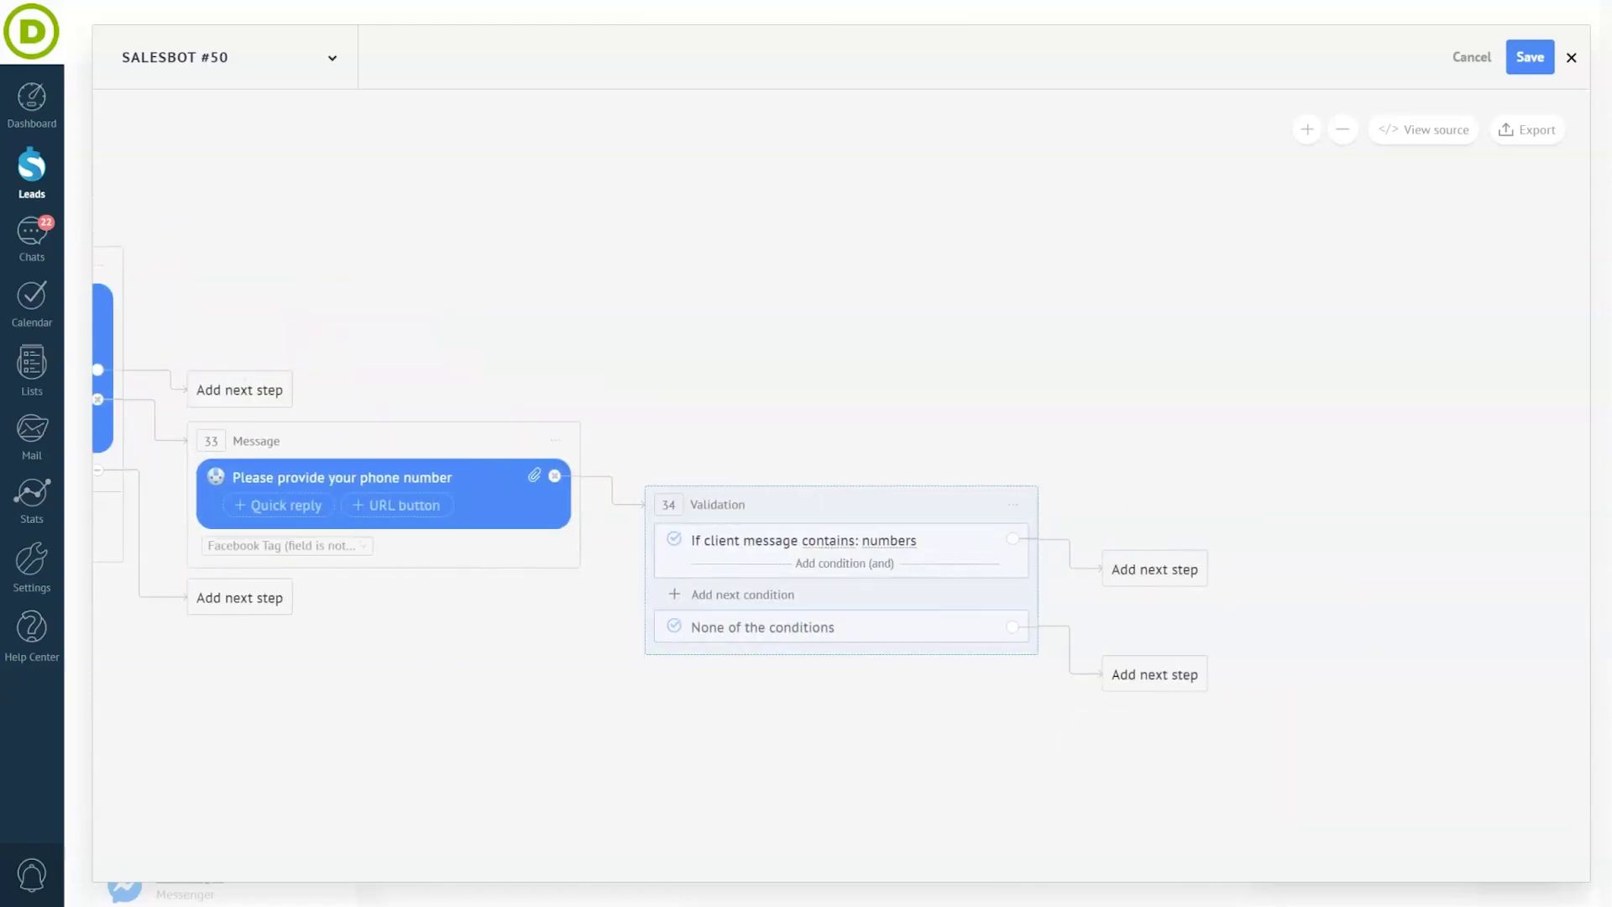
{"action": "left_click", "coordinate": [889, 540]}
{"action": "left_click", "coordinate": [890, 606]}
- Save the client message into the contact's Phone (Work) field
{"action": "left_click", "coordinate": [1172, 571]}
{"action": "left_click", "coordinate": [1171, 724]}
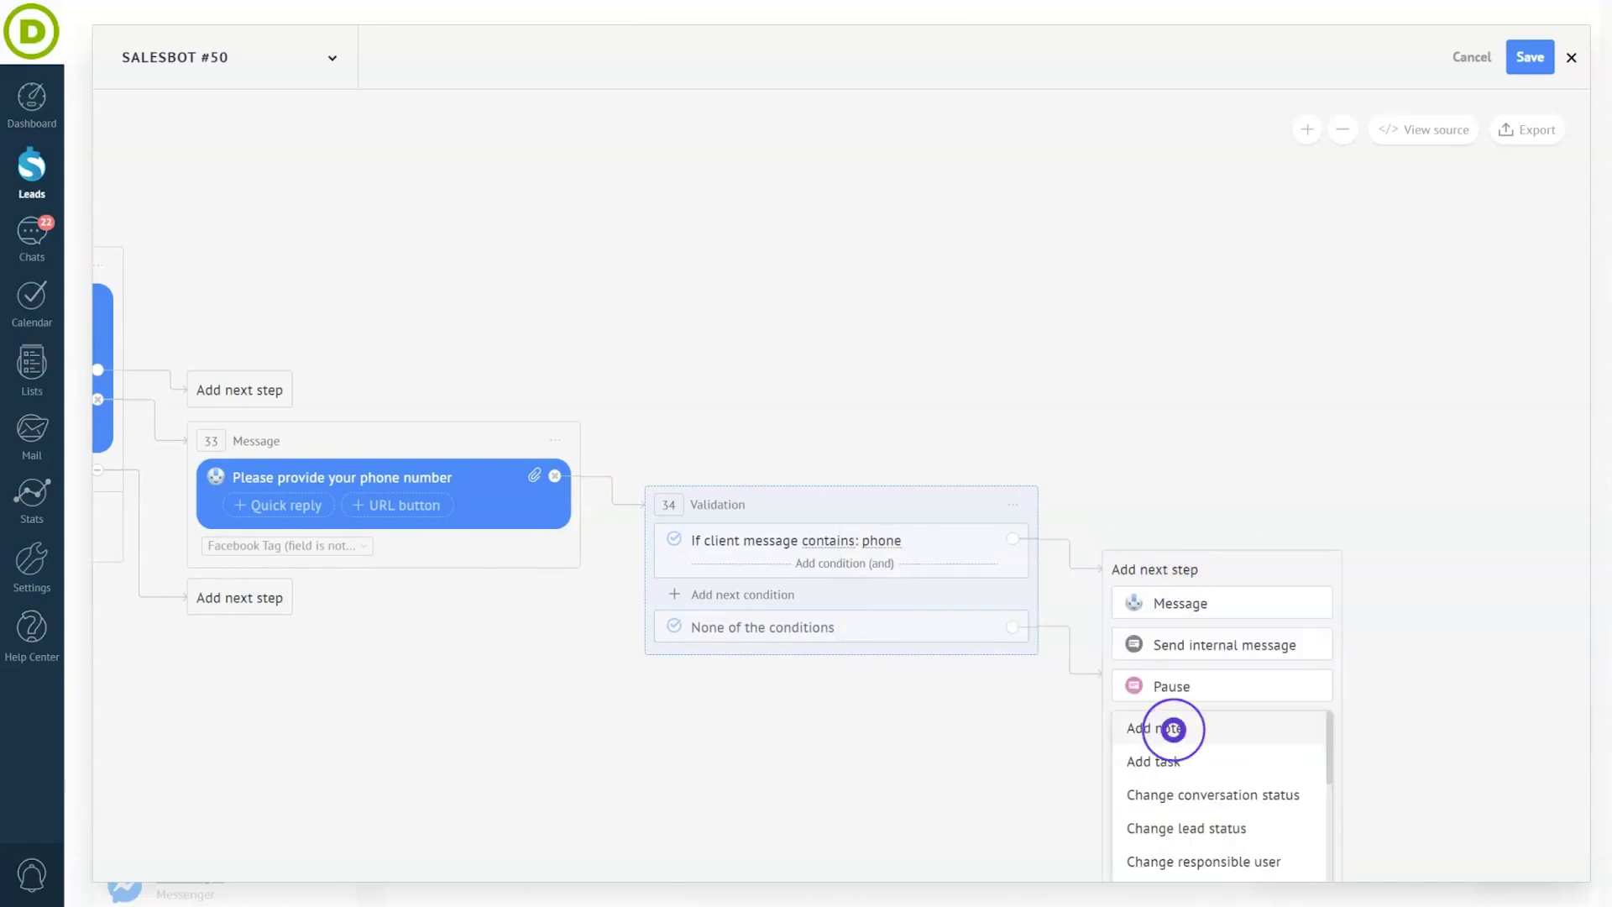
{"action": "scroll", "coordinate": [1172, 729], "scroll_direction": "down", "scroll_amount": 2}
{"action": "left_click", "coordinate": [1153, 873]}
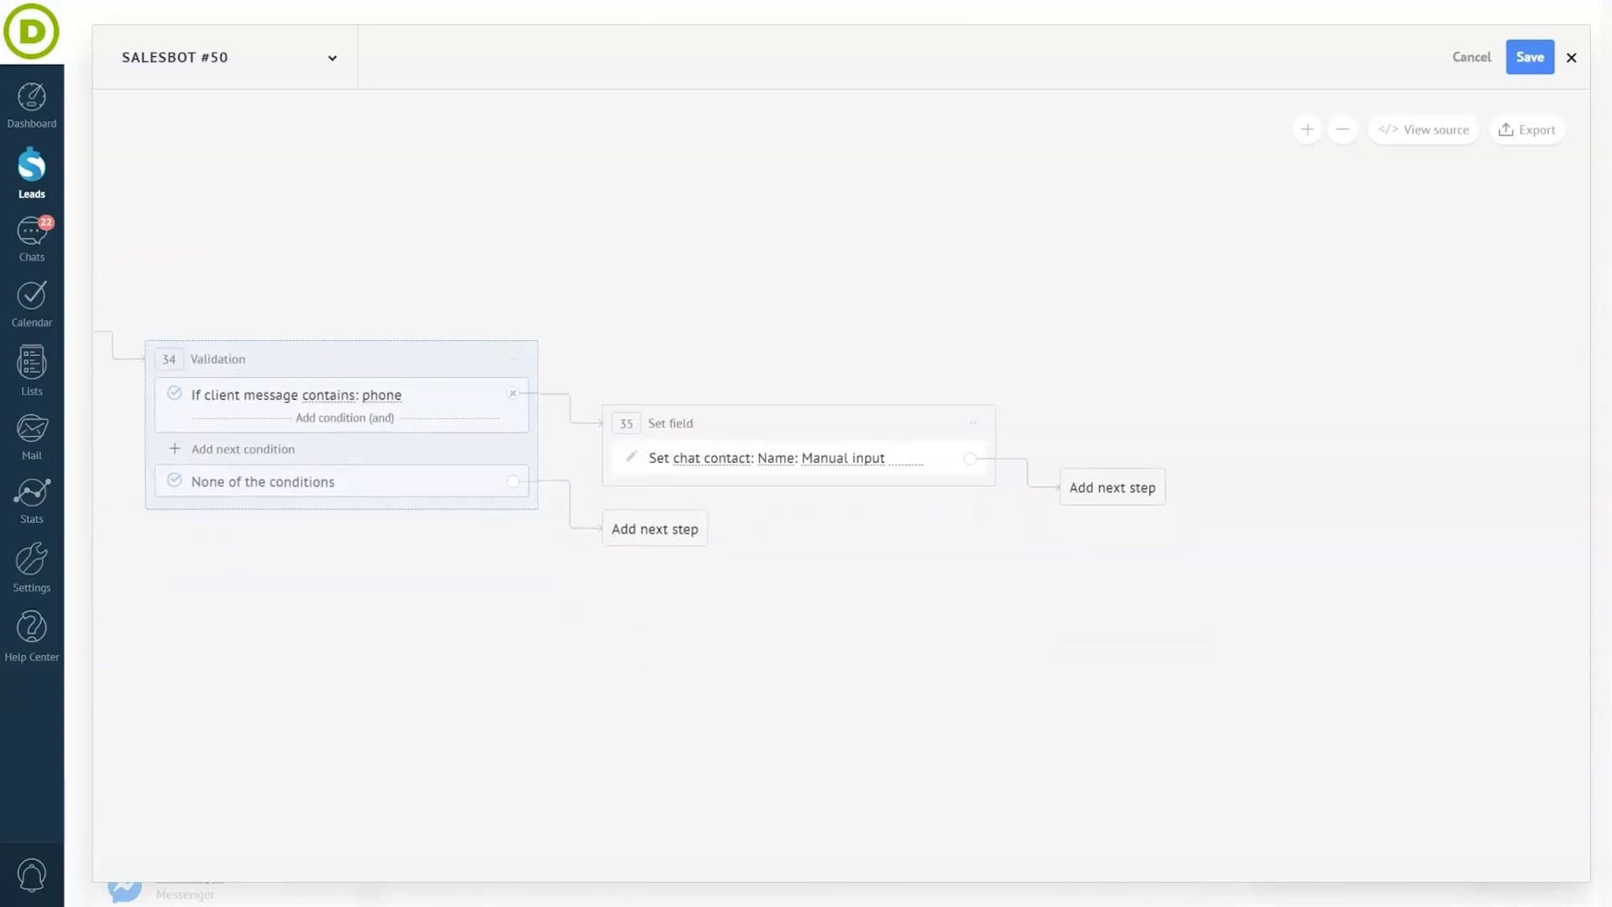
{"action": "left_click", "coordinate": [779, 442]}
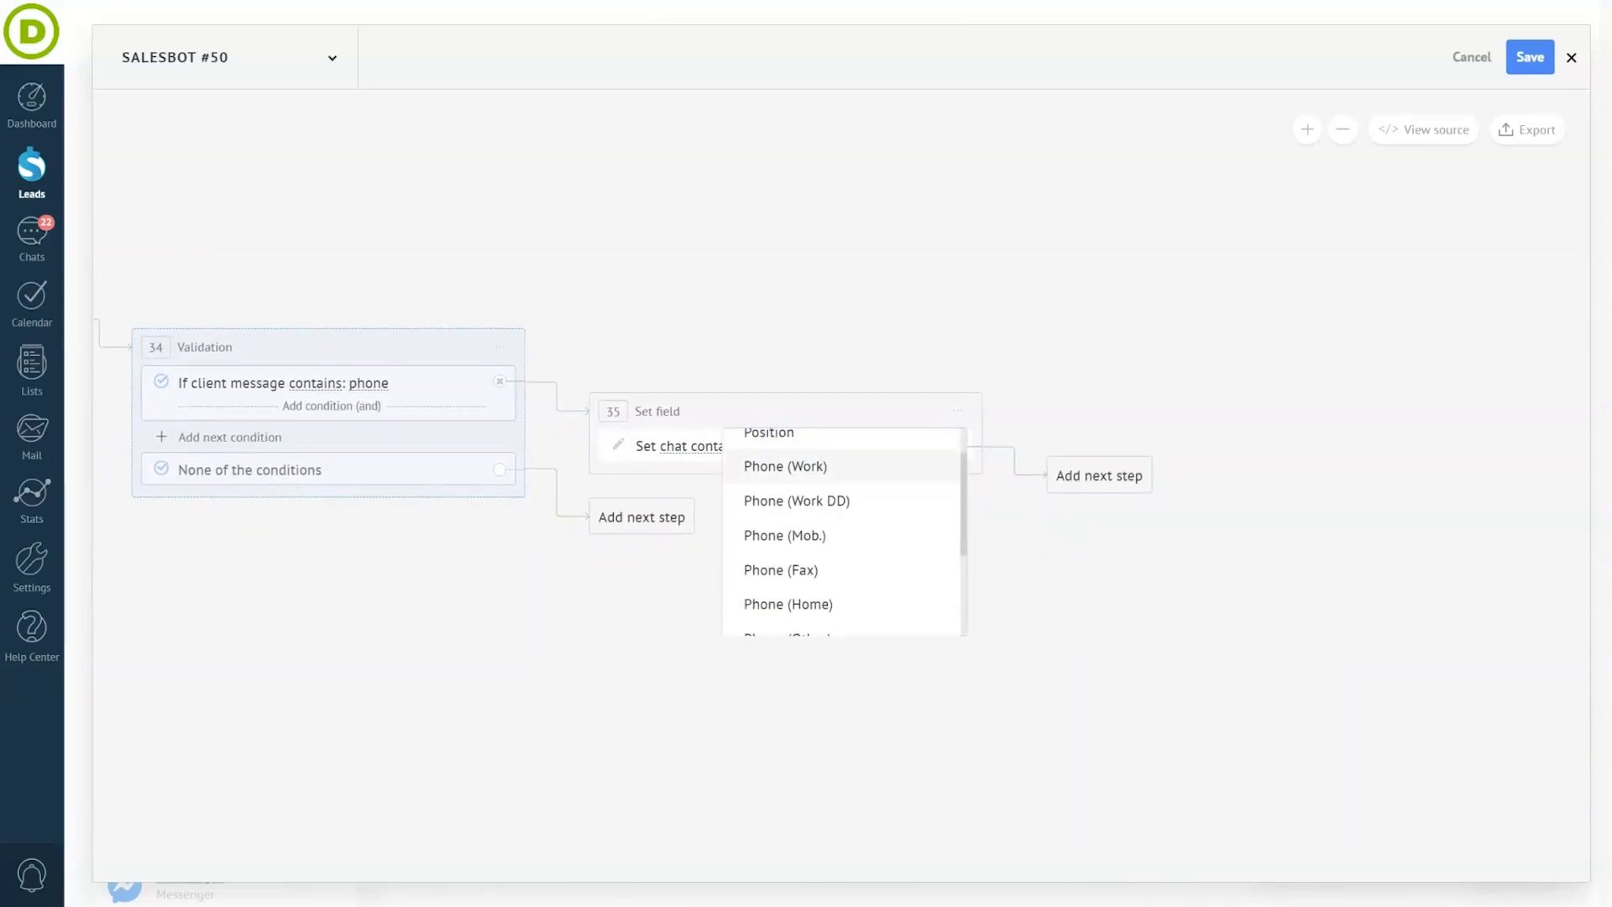
{"action": "left_click", "coordinate": [781, 467]}
{"action": "left_click", "coordinate": [899, 446]}
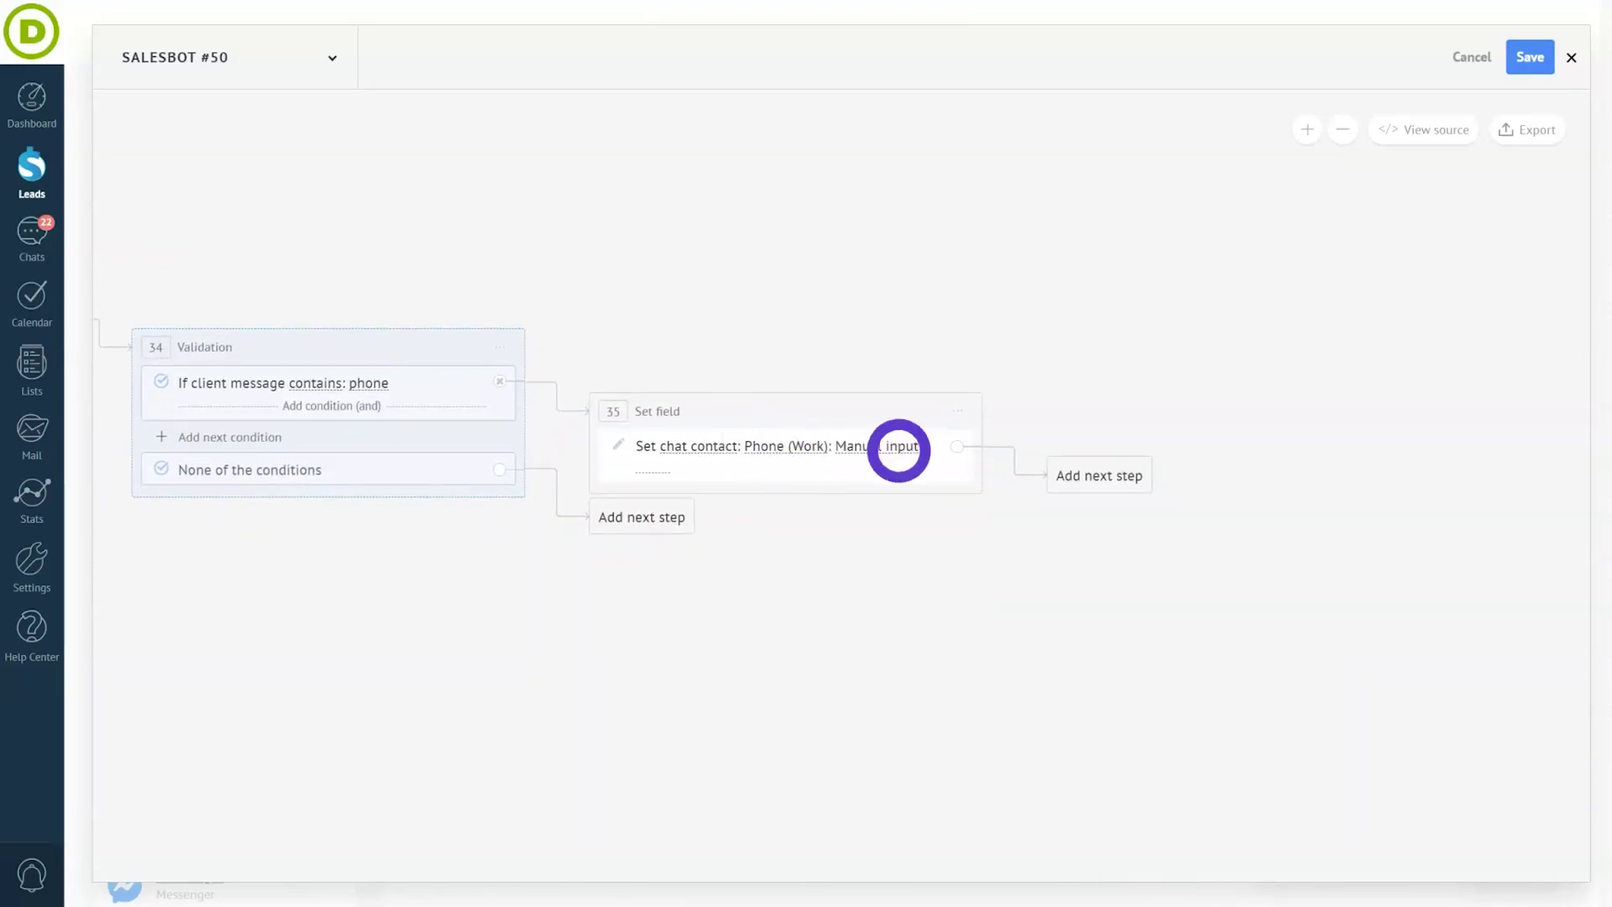
{"action": "scroll", "coordinate": [903, 584], "scroll_direction": "up", "scroll_amount": 3}
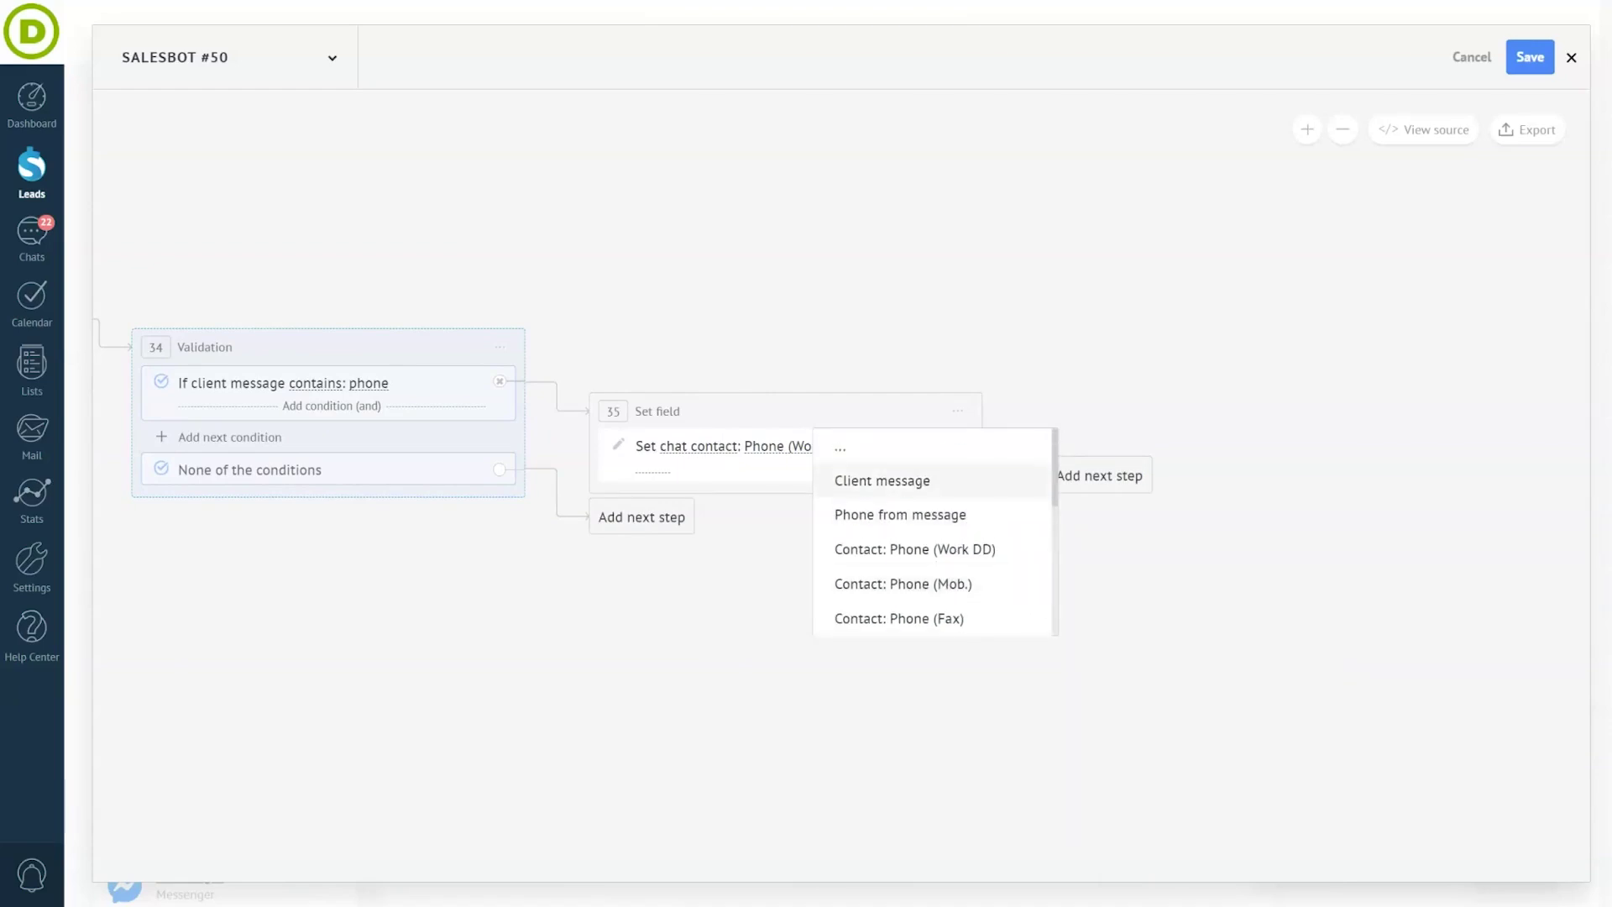
{"action": "left_click", "coordinate": [900, 480]}
- Change the responsible user to a sales office user
{"action": "left_click", "coordinate": [1100, 475]}
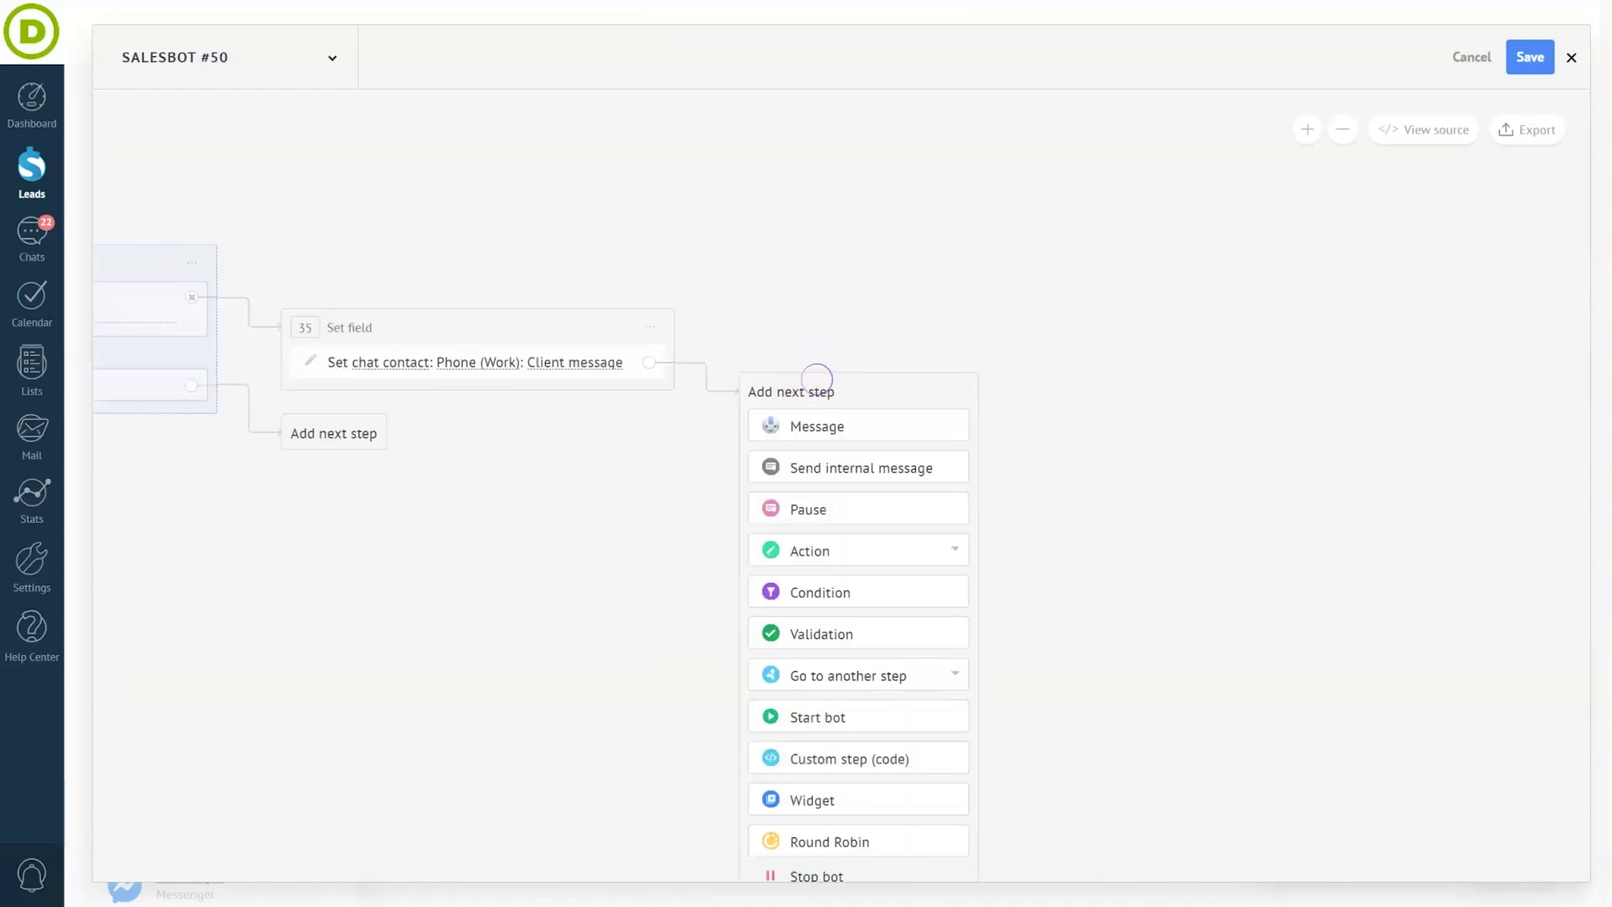
{"action": "left_click", "coordinate": [837, 550]}
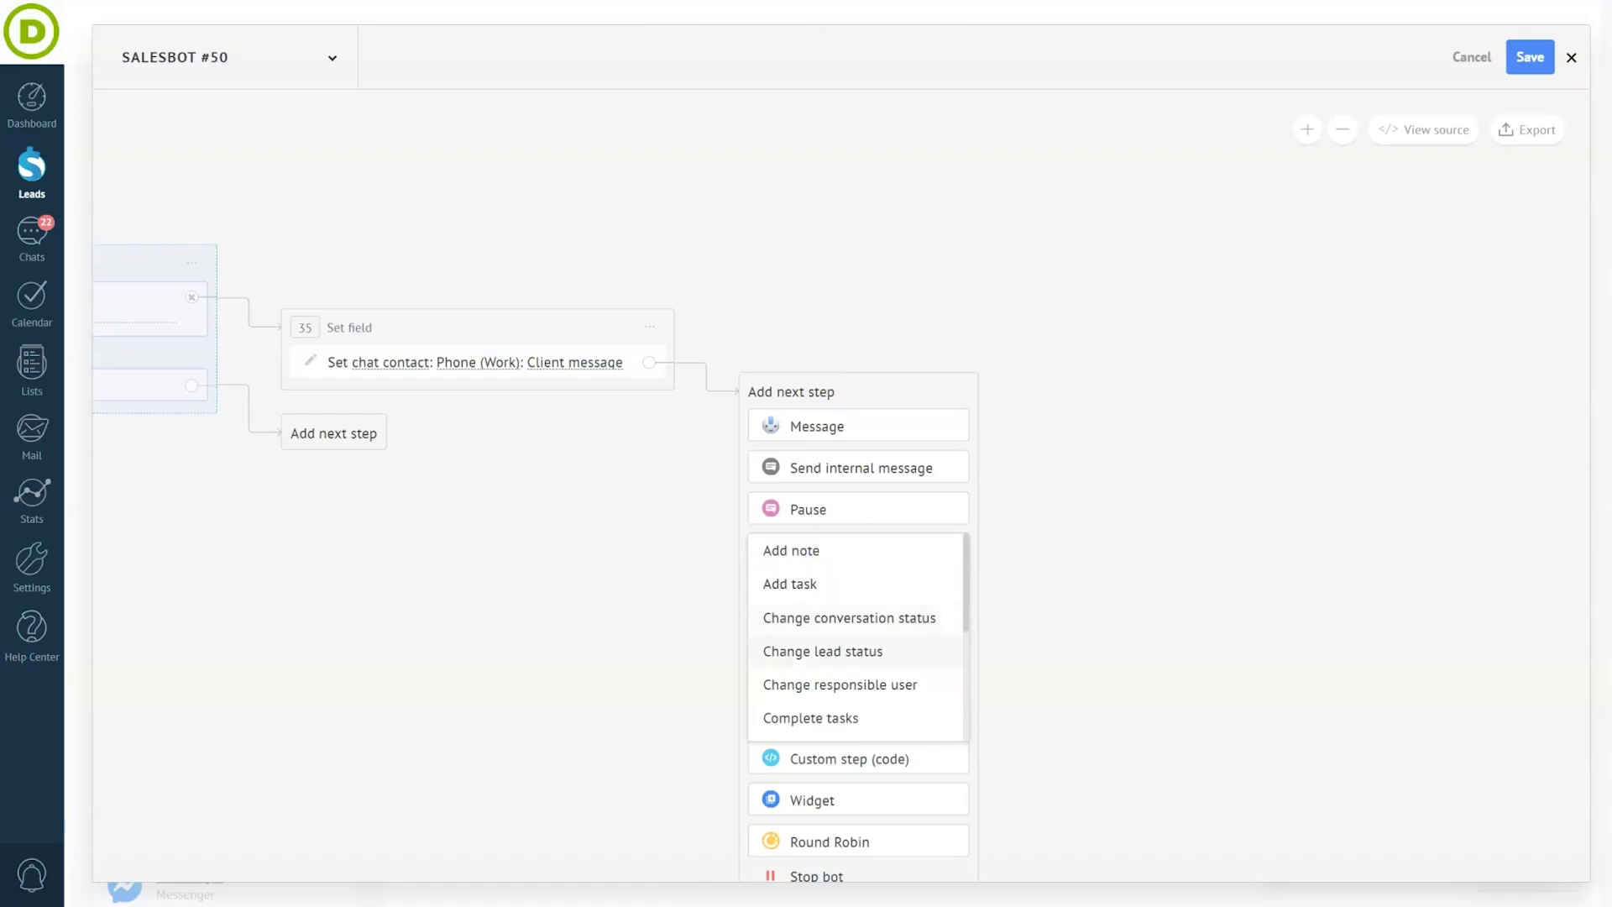
{"action": "left_click", "coordinate": [839, 687]}
{"action": "left_click", "coordinate": [907, 426]}
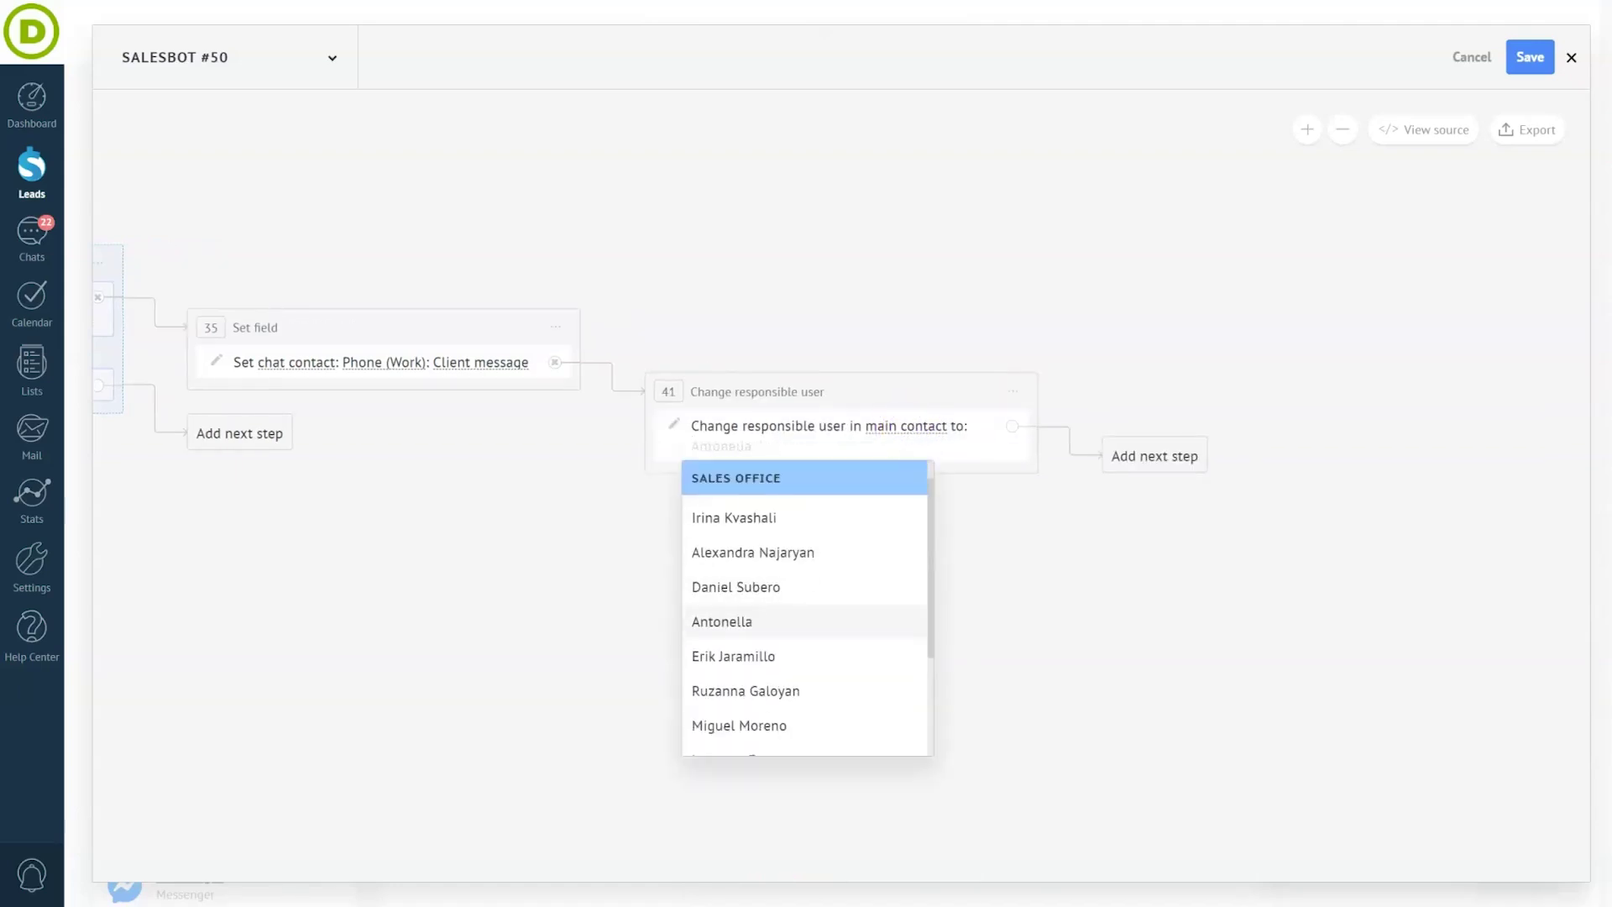
{"action": "scroll", "coordinate": [730, 672], "scroll_direction": "down", "scroll_amount": 2}
{"action": "left_click", "coordinate": [734, 710]}
- Move the lead to the Contract discussion status
{"action": "left_click", "coordinate": [1163, 456]}
{"action": "left_click", "coordinate": [1173, 612]}
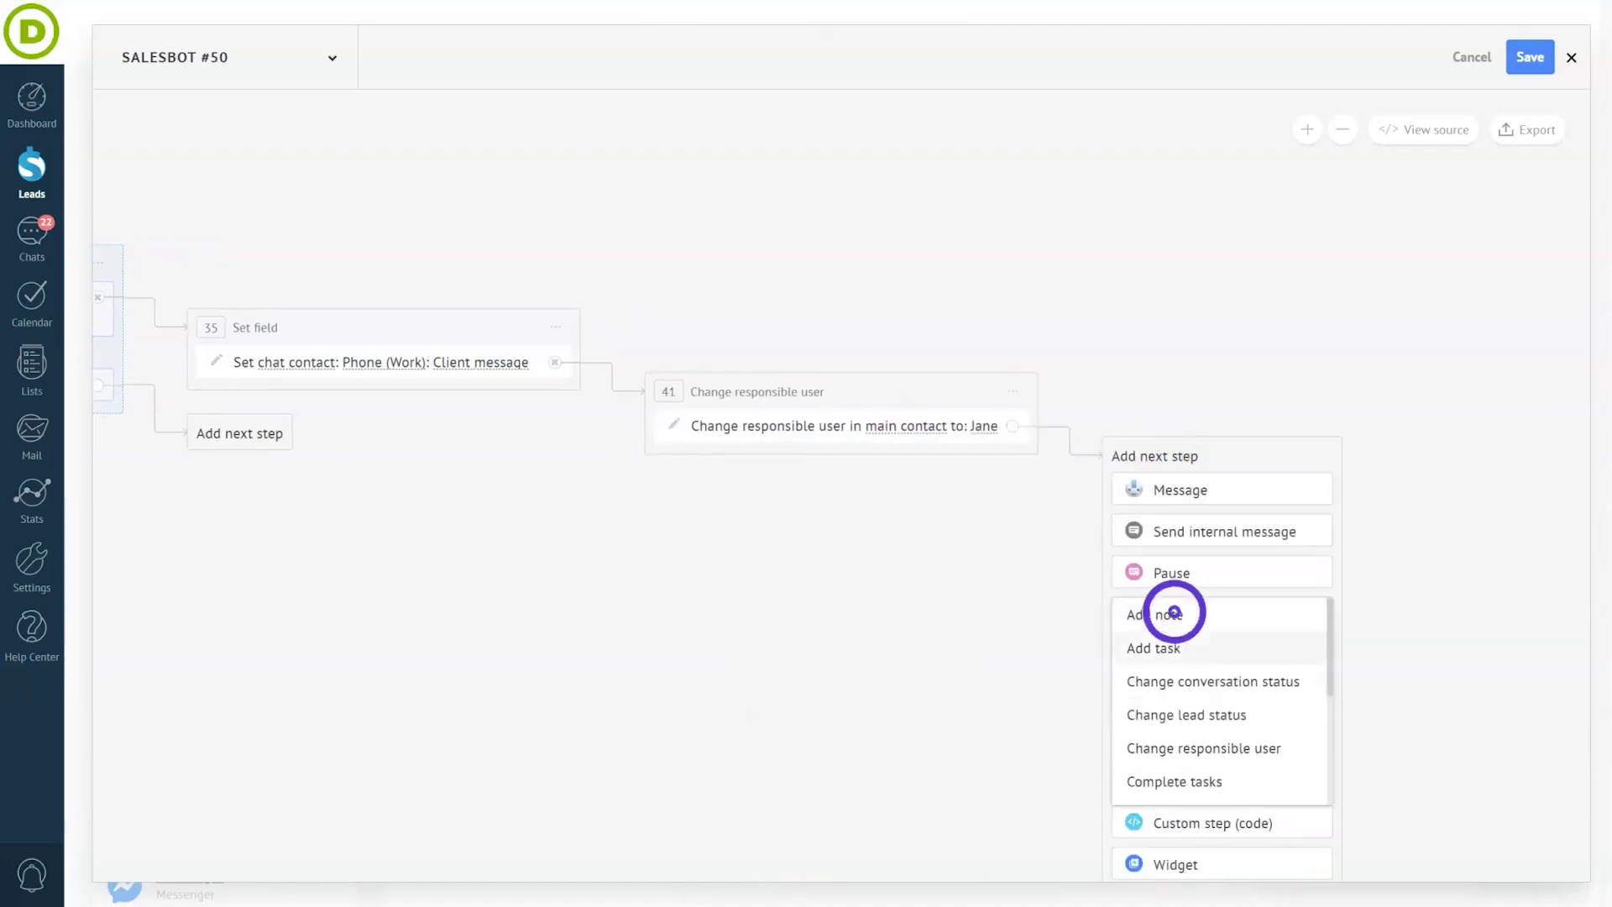
{"action": "left_click", "coordinate": [1186, 715]}
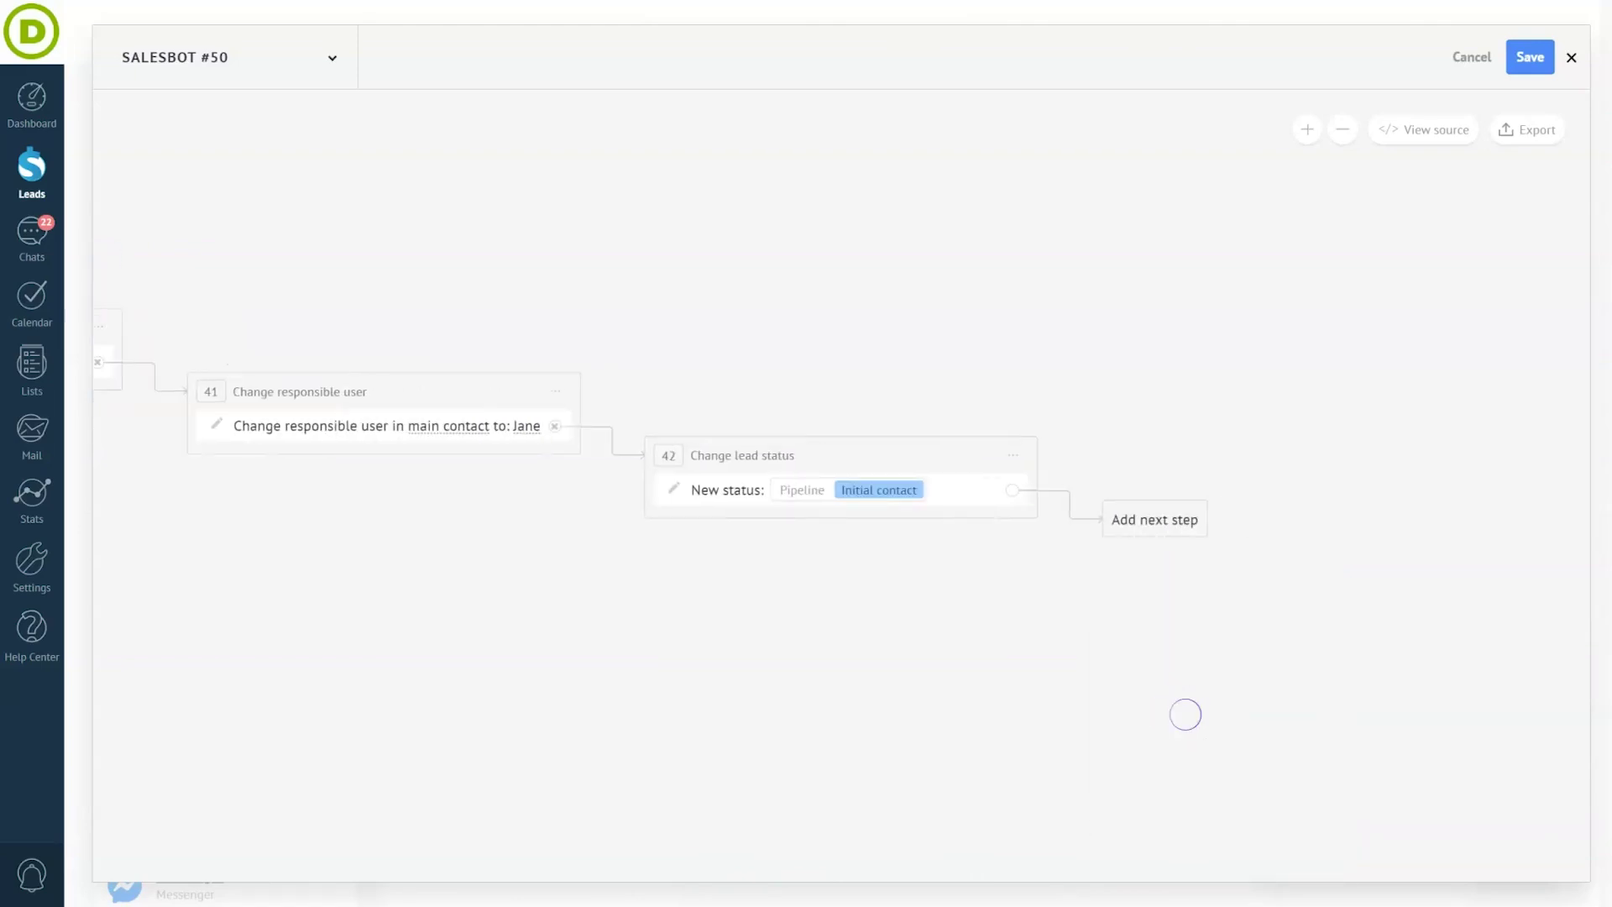
{"action": "left_click", "coordinate": [788, 493]}
{"action": "left_click", "coordinate": [841, 607]}
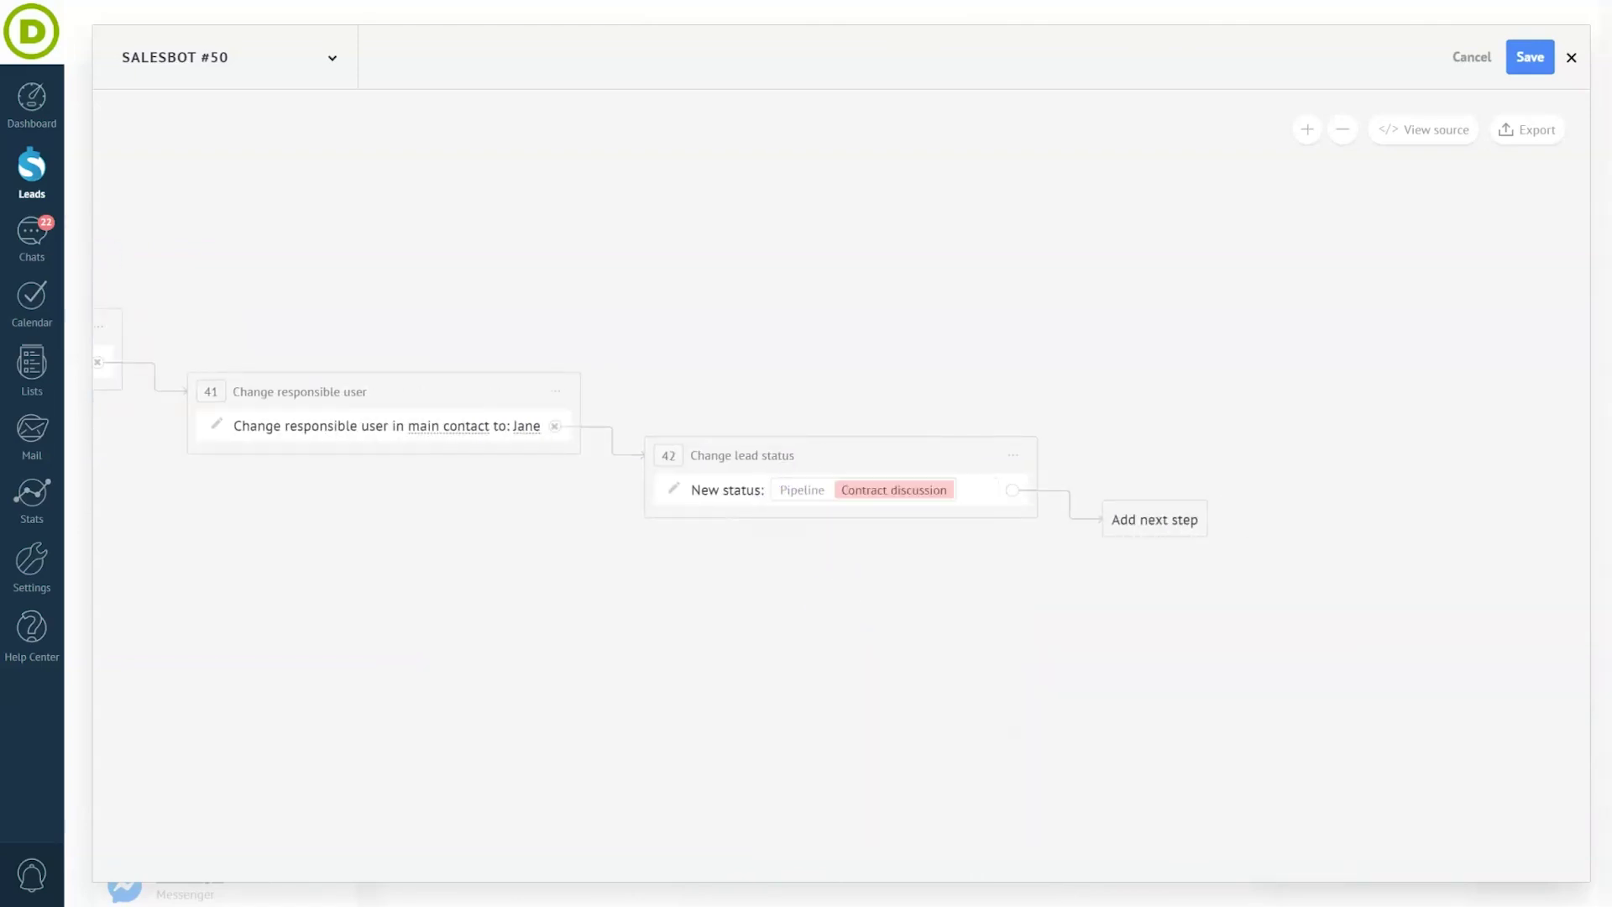
- Add a follow-up task step to the flow
{"action": "left_click", "coordinate": [1183, 532]}
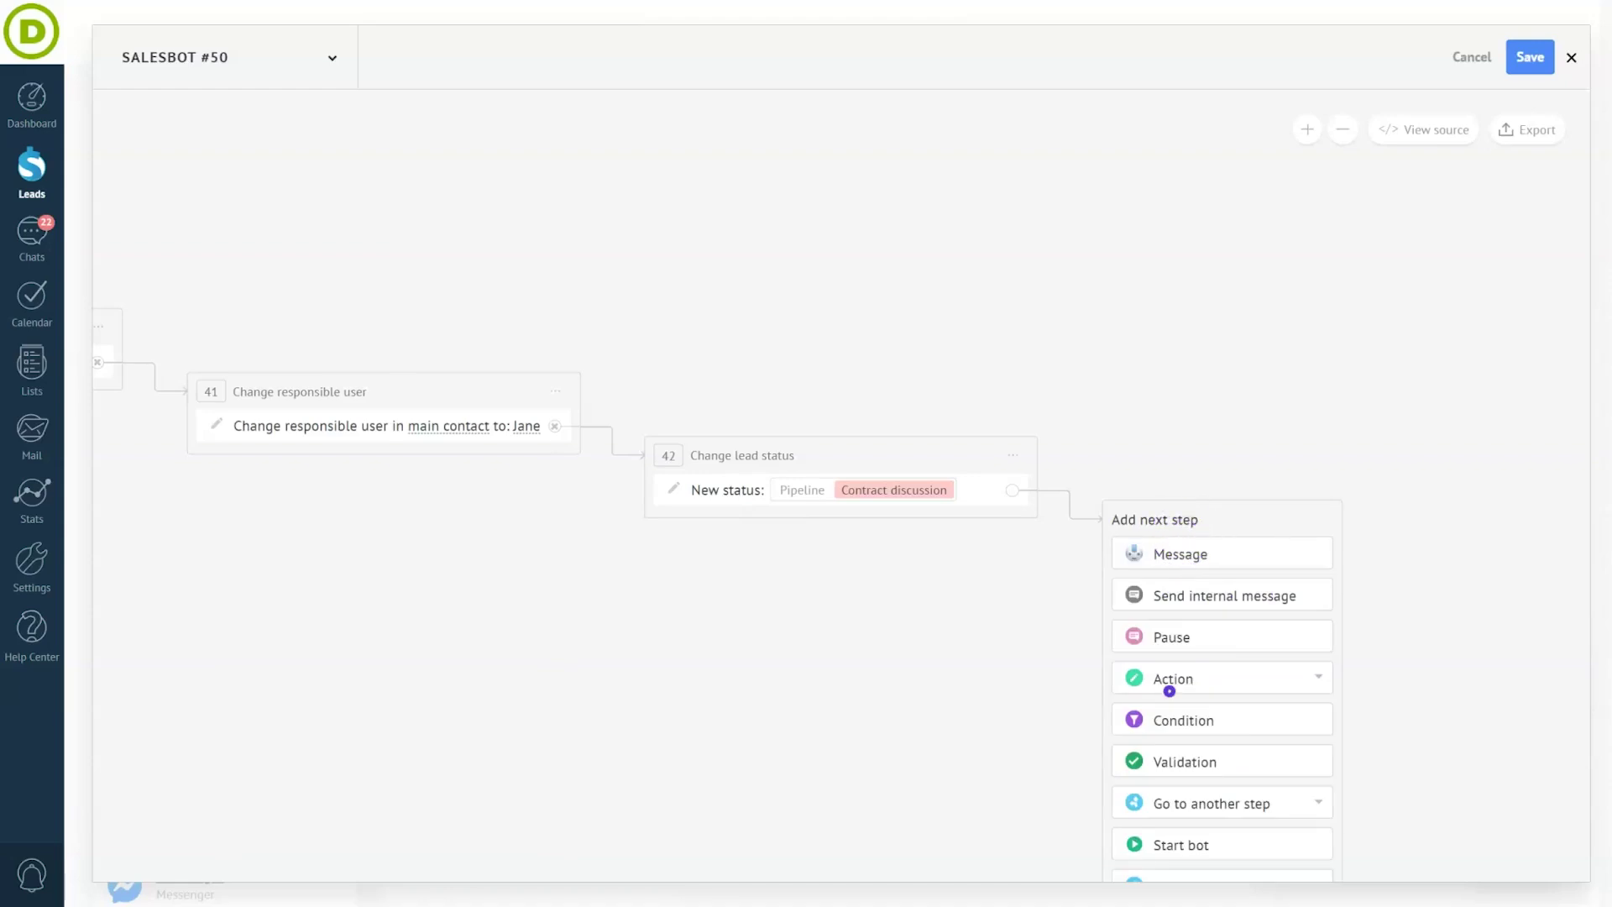
{"action": "left_click", "coordinate": [1169, 687]}
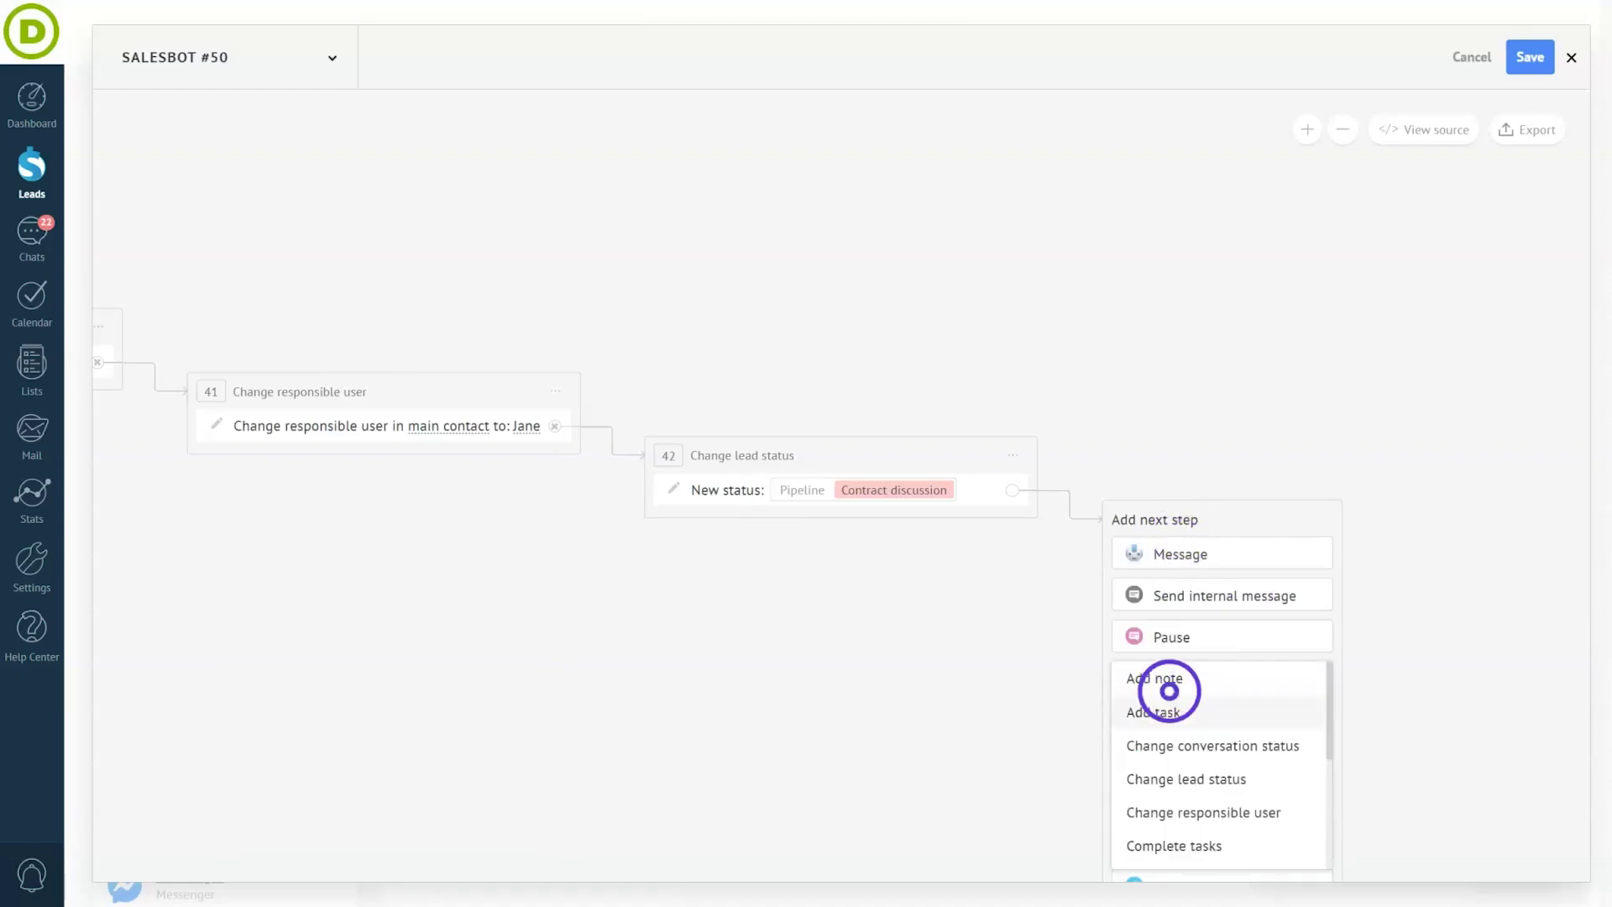
{"action": "left_click", "coordinate": [1262, 713]}
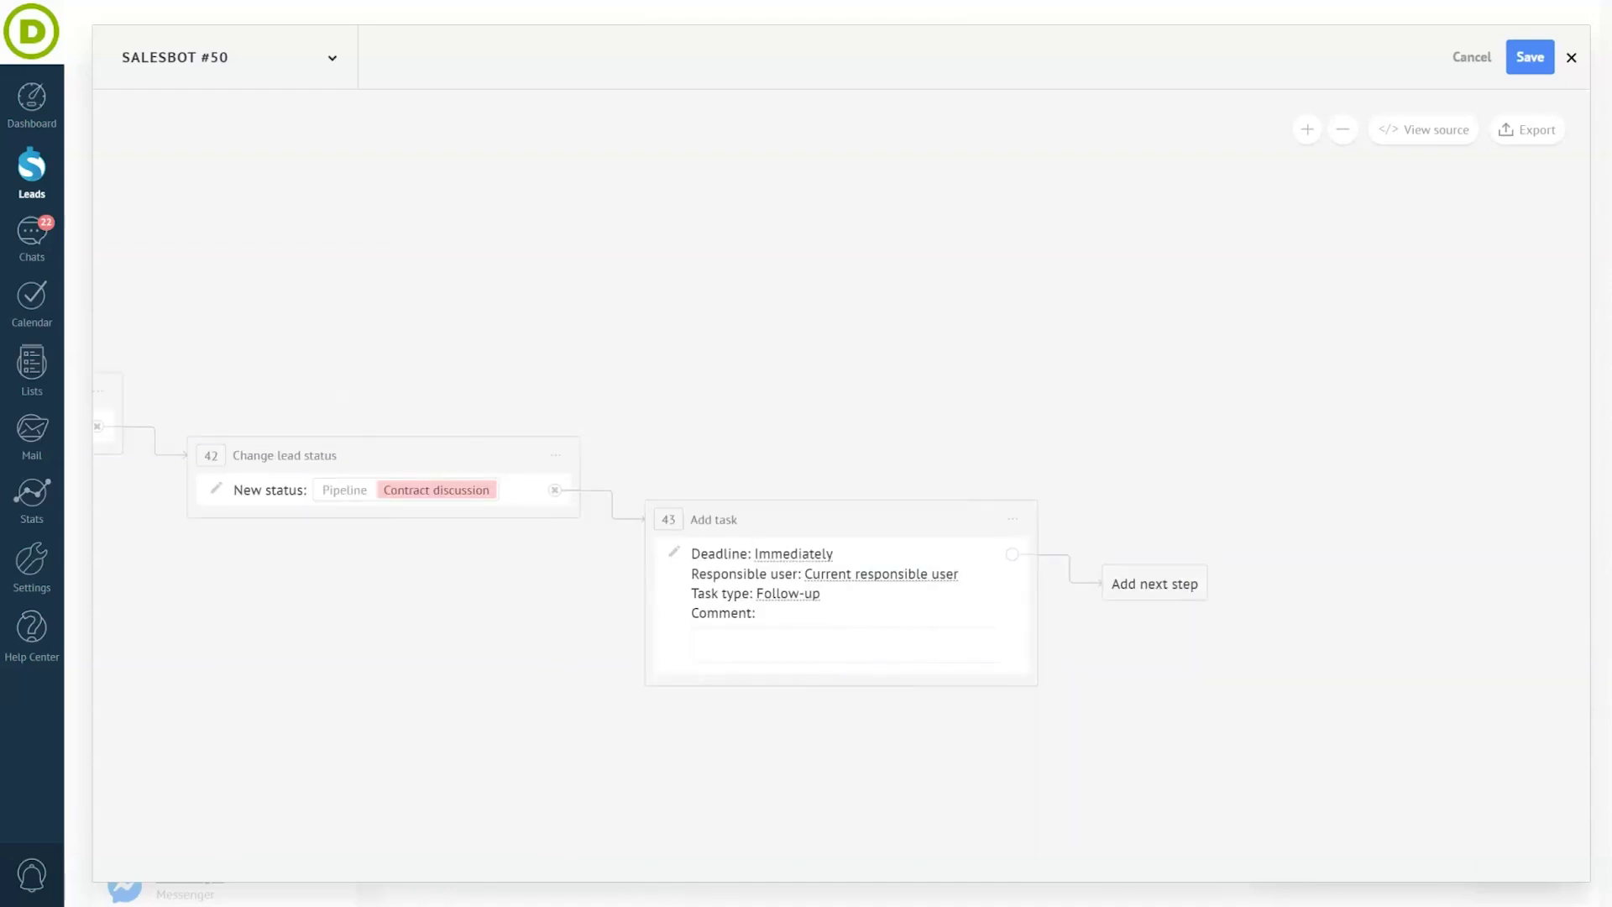
- Comment the task 'Lead requested a call' and write the final message inviting them to view the portfolio
{"action": "left_click", "coordinate": [822, 600]}
{"action": "type", "text": "Lead requested a call"}
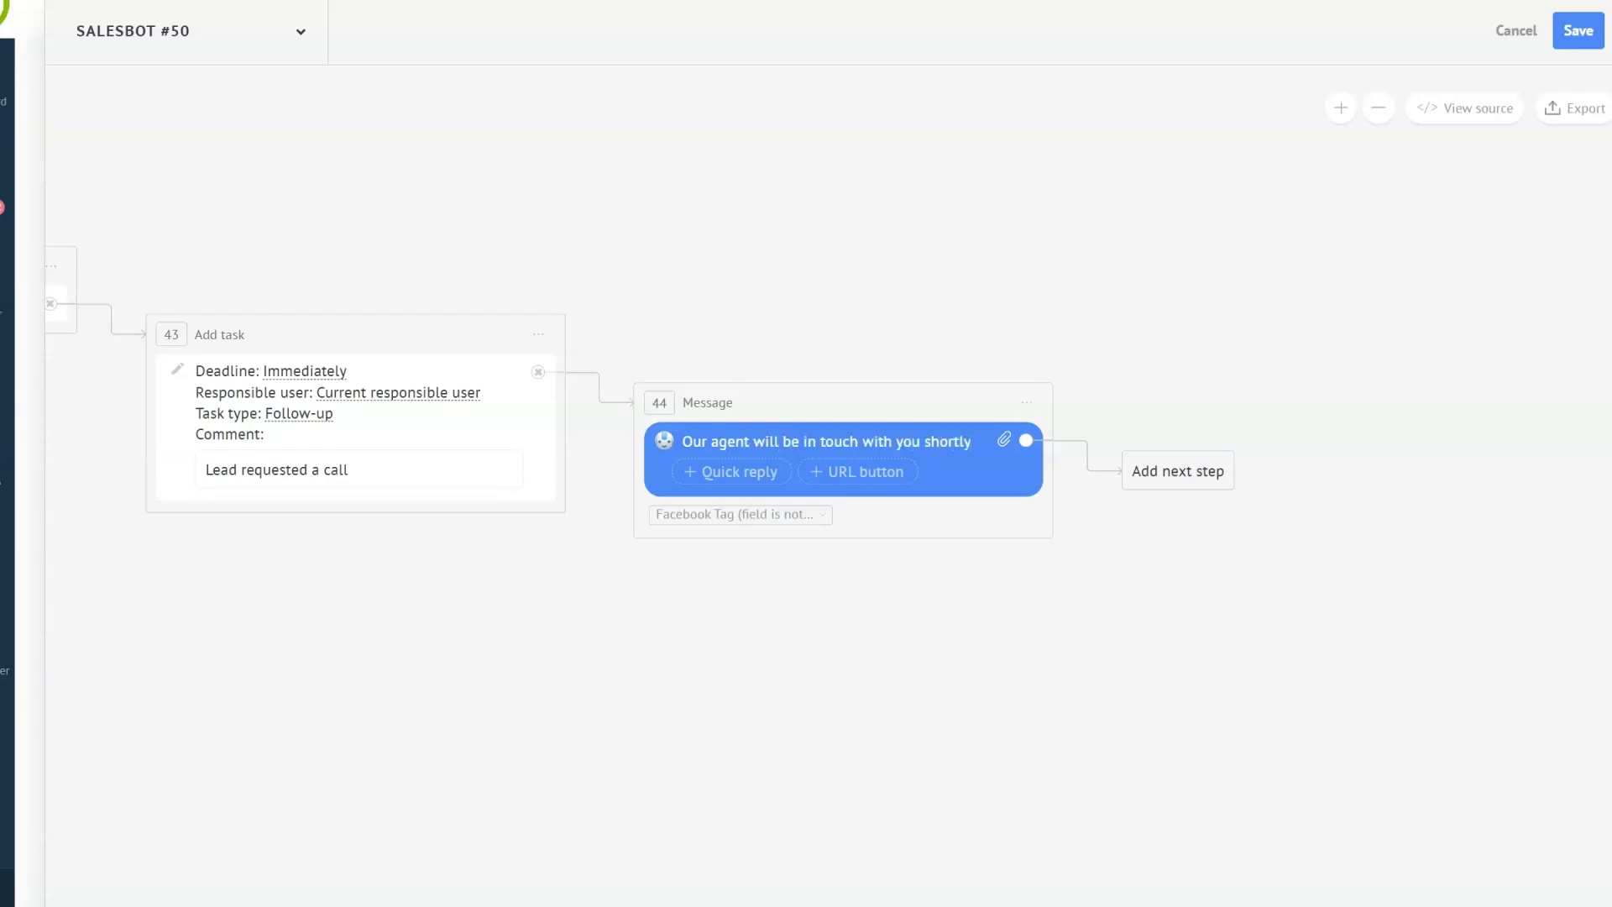
{"action": "type", "text": "! In the meantime, you can take a look at our portfolio for some inpiration ✨"}
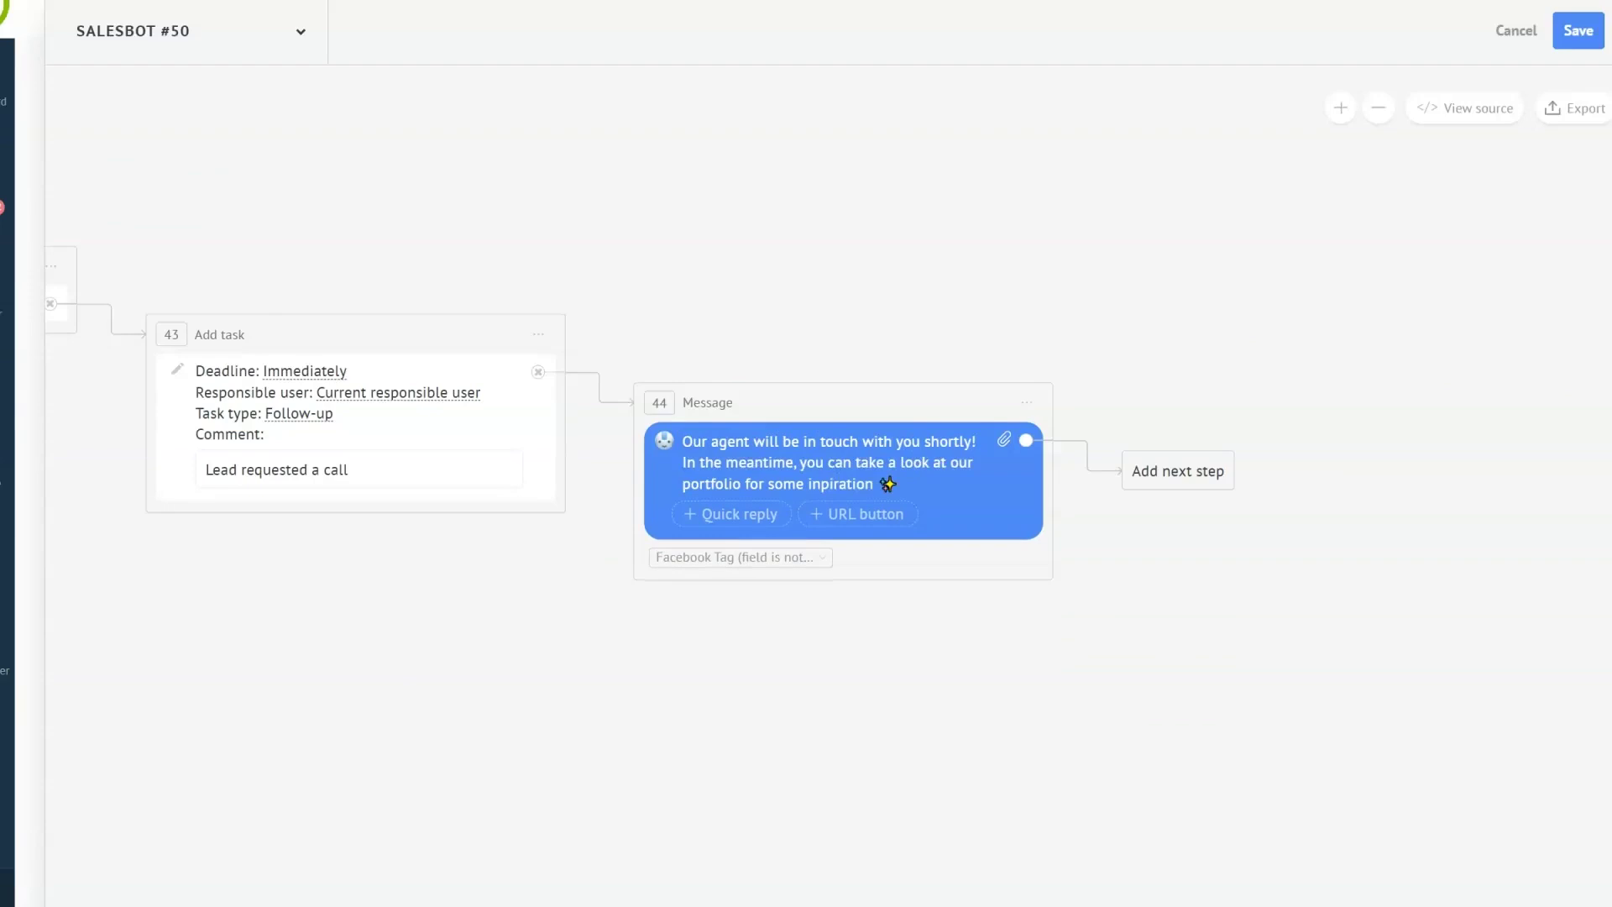
- Attach Strike Web Agency.pdf to the message and end the flow with Stop bot
{"action": "left_click", "coordinate": [1003, 439]}
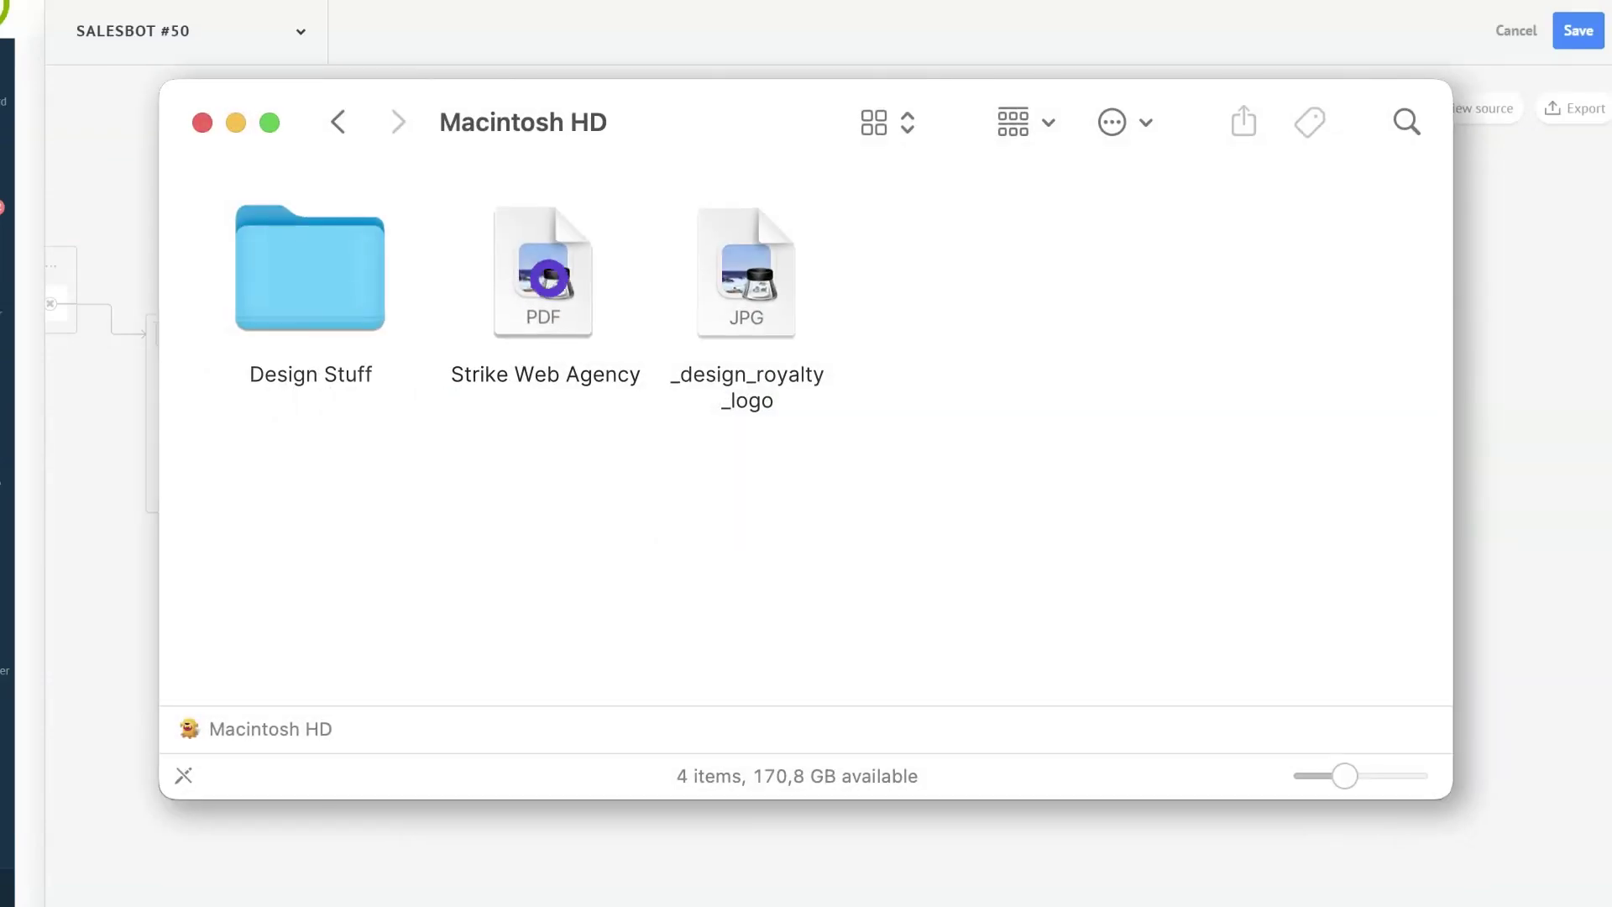
{"action": "left_click", "coordinate": [546, 277]}
{"action": "key", "text": "Return"}
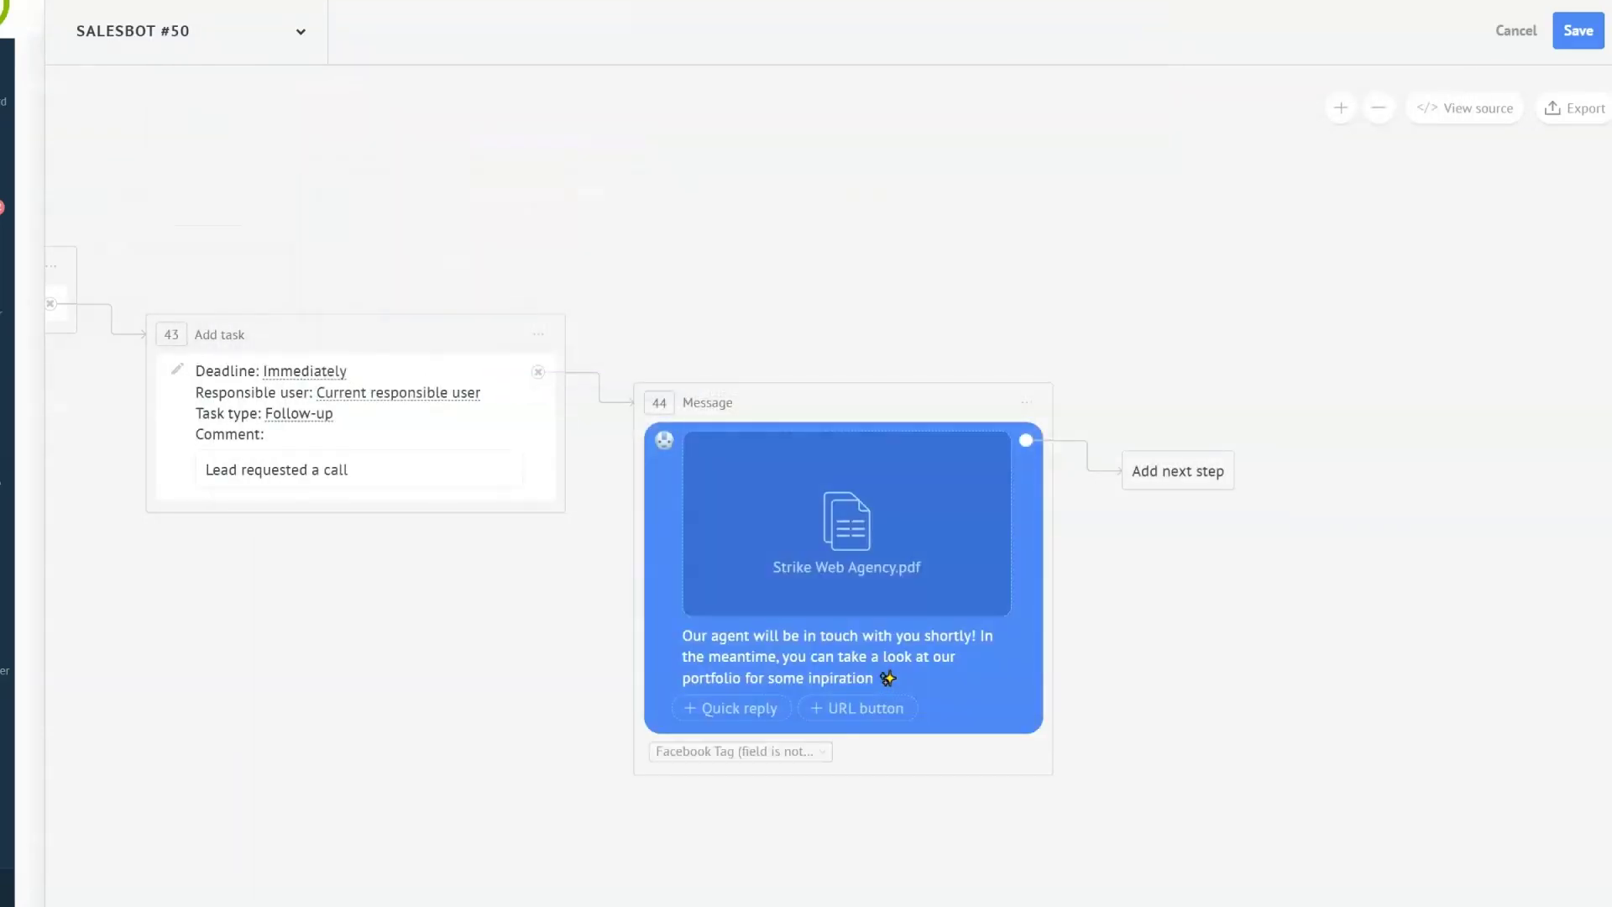
{"action": "left_click", "coordinate": [1207, 463]}
{"action": "left_click", "coordinate": [1217, 859]}
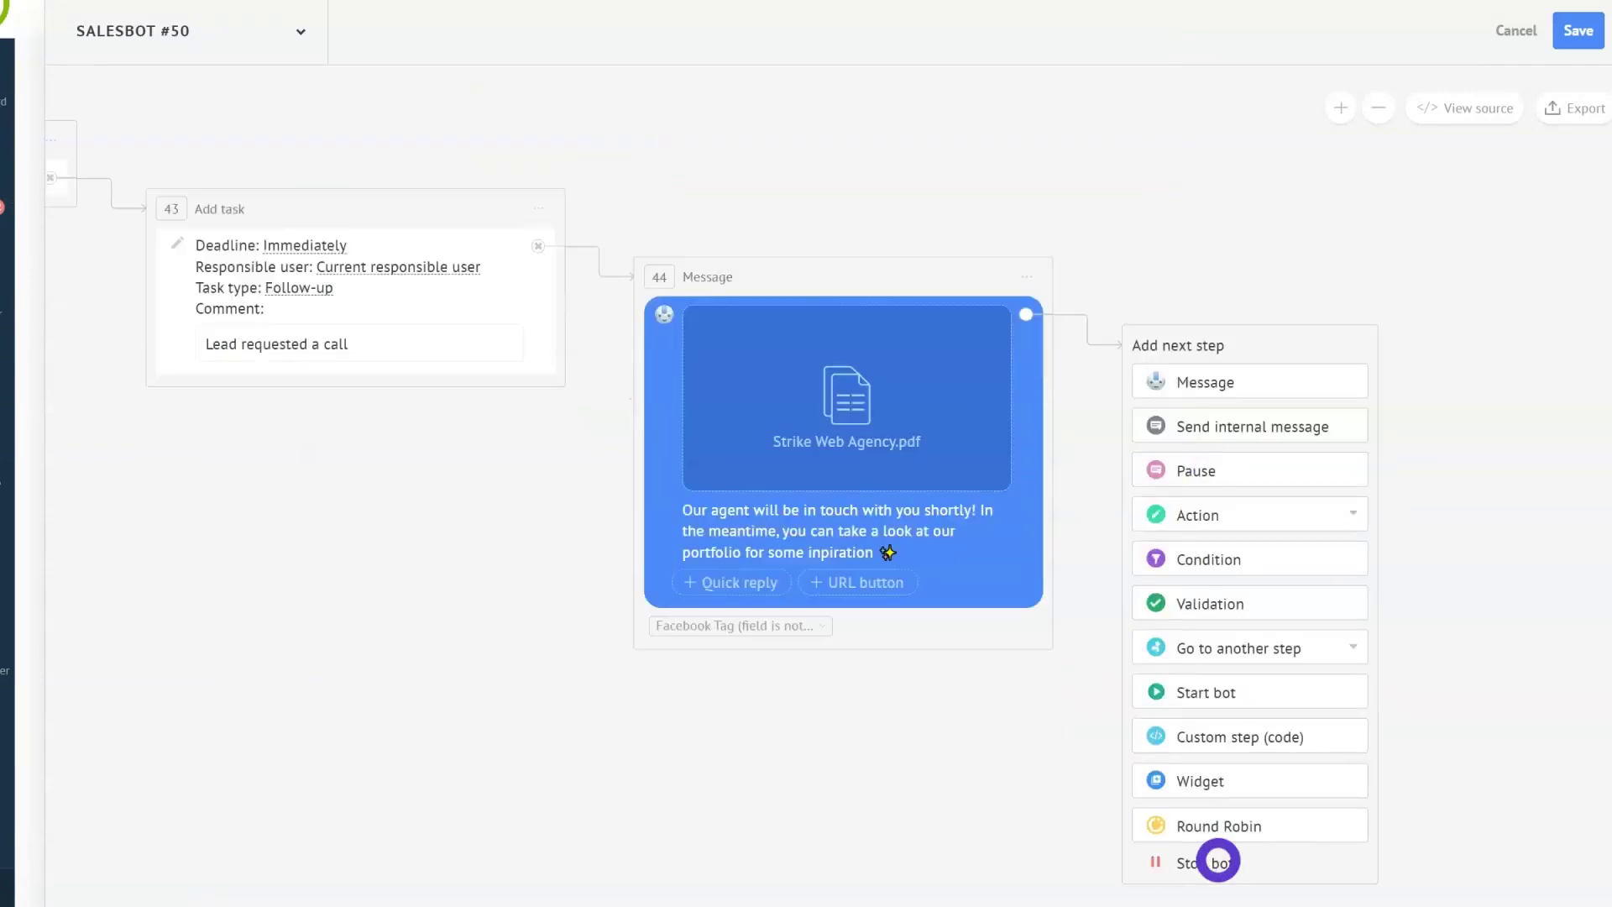